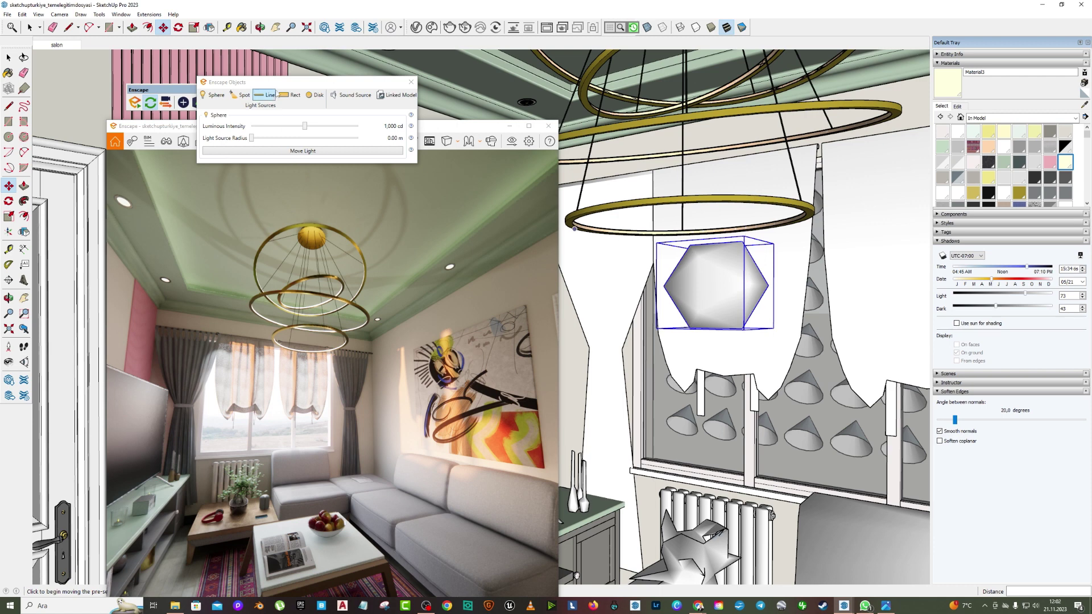
- Dim the chandelier's sphere light from 1,000 cd to 43 cd and close its settings panel
{"action": "left_click_drag", "start_coordinate": [286, 88], "coordinate": [305, 85]}
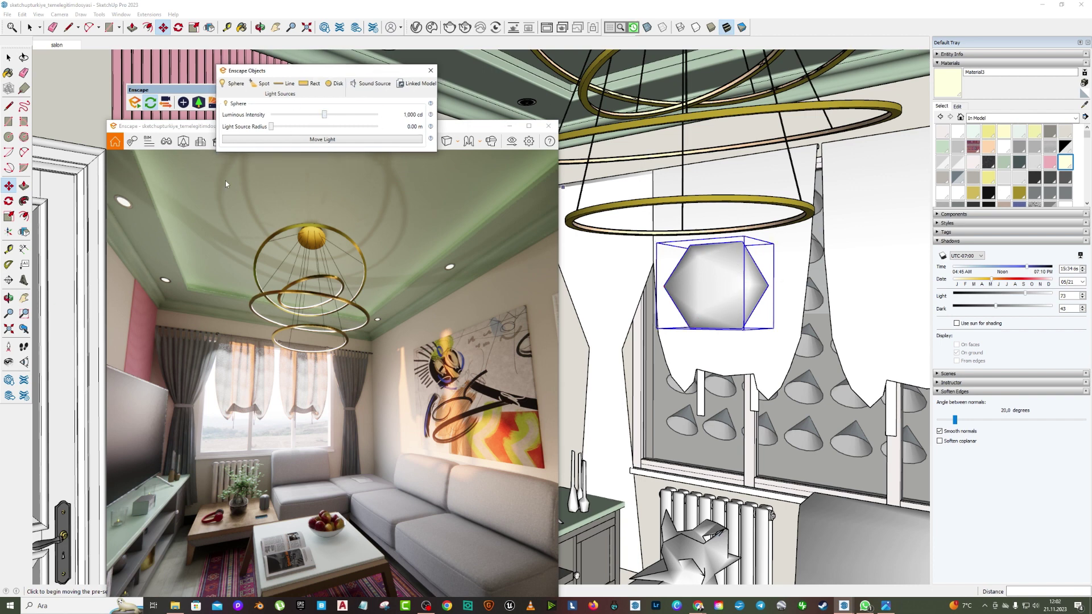
{"action": "left_click_drag", "start_coordinate": [235, 206], "coordinate": [355, 301]}
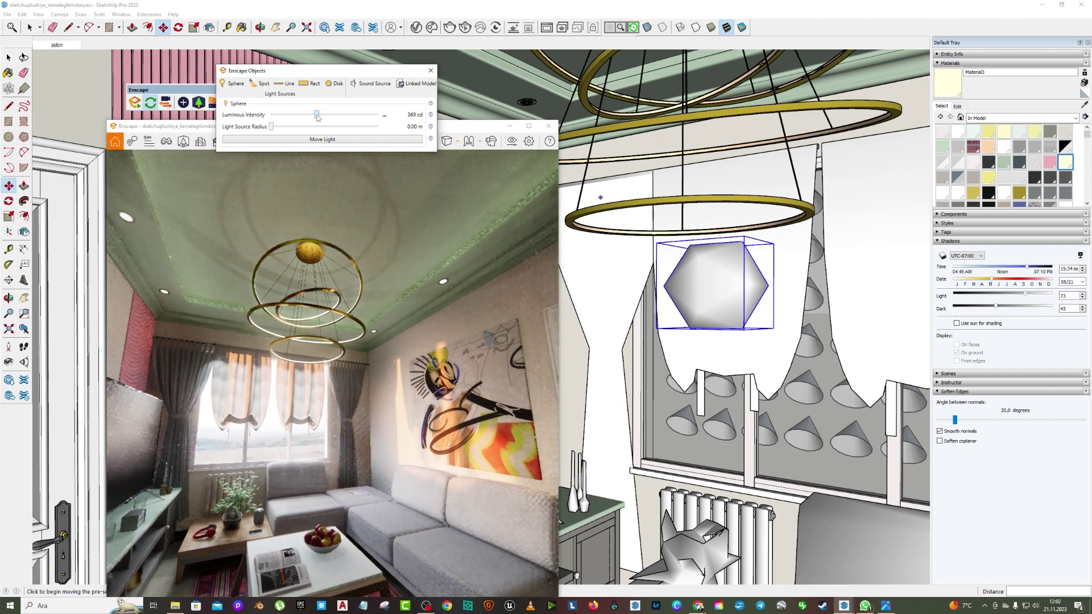
{"action": "left_click_drag", "start_coordinate": [325, 116], "coordinate": [300, 116]}
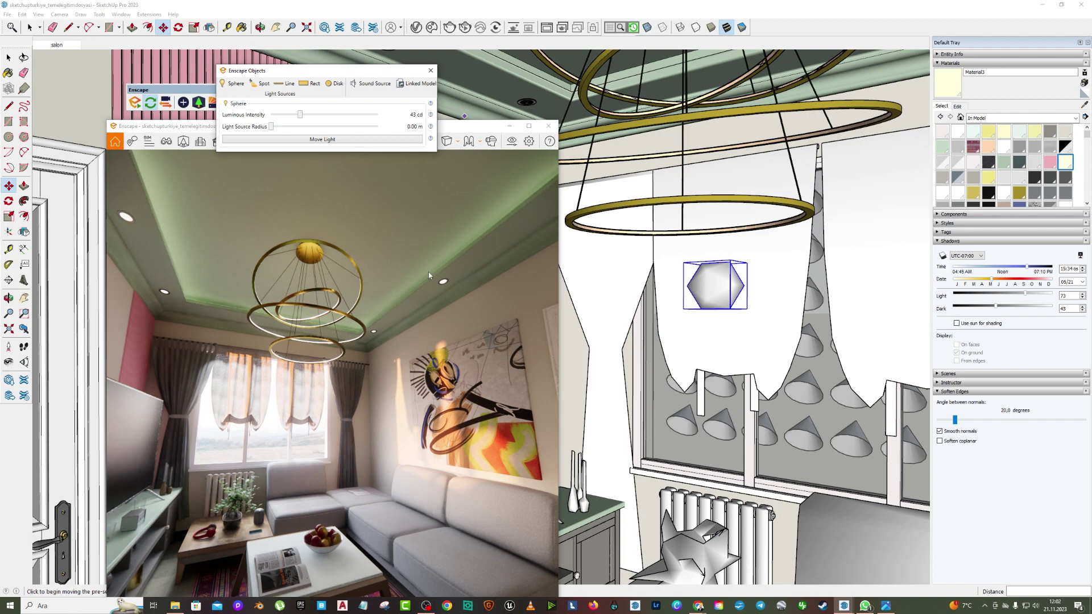
{"action": "left_click", "coordinate": [431, 70]}
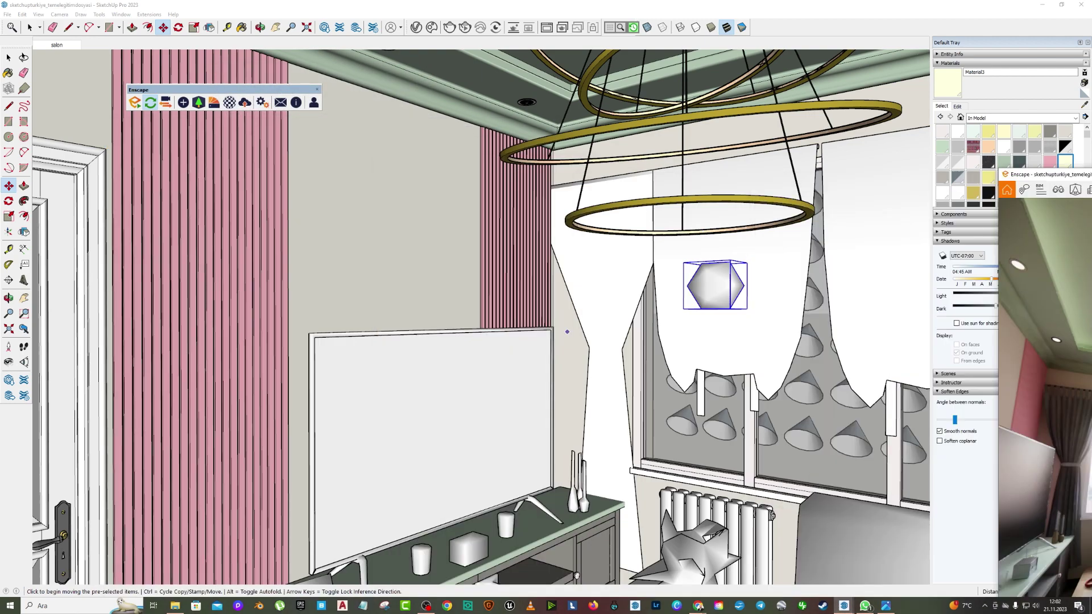
- Place the eye position in the sofa corner, looking toward the sofa
{"action": "left_click_drag", "start_coordinate": [439, 128], "coordinate": [1091, 171]}
{"action": "left_click", "coordinate": [8, 347]}
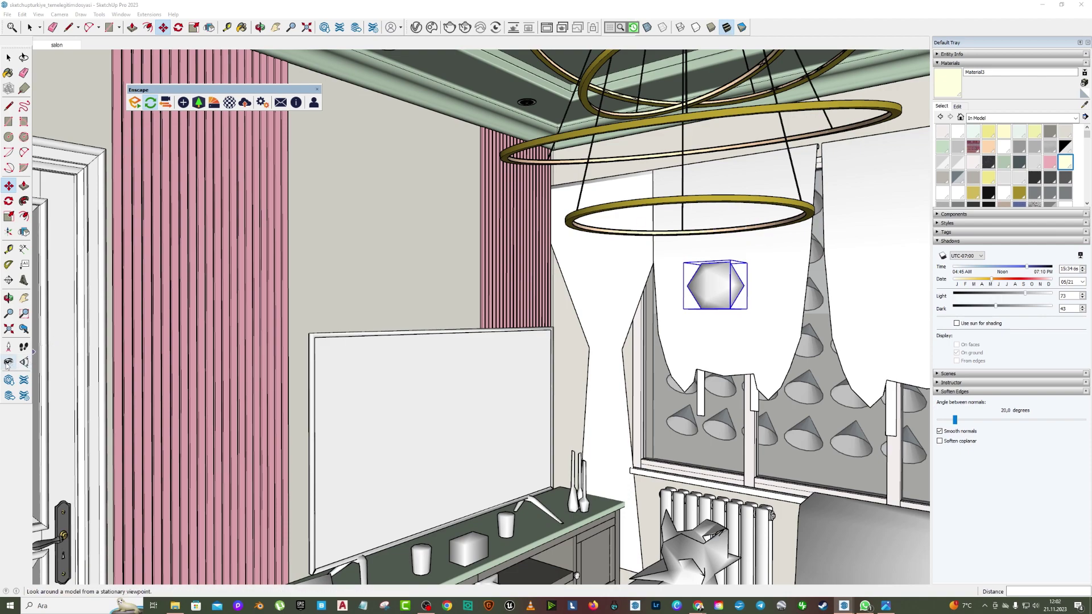
{"action": "left_click", "coordinate": [558, 313]}
{"action": "mouse_move", "coordinate": [557, 313]}
{"action": "left_mouse_down"}
{"action": "mouse_move", "coordinate": [526, 322]}
{"action": "mouse_move", "coordinate": [409, 297]}
{"action": "mouse_move", "coordinate": [609, 288]}
{"action": "mouse_move", "coordinate": [320, 232]}
{"action": "mouse_move", "coordinate": [429, 344]}
{"action": "left_mouse_up"}
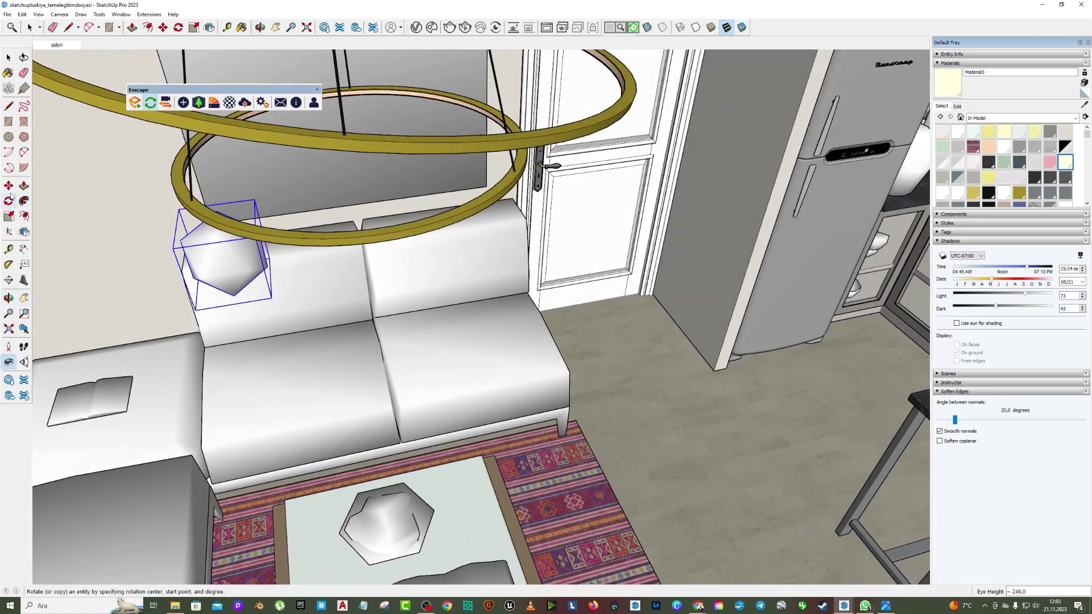
- Move the hexagonal lamp along the sofa back, copy it near the fridge, and maximize Enscape
{"action": "left_click", "coordinate": [8, 185]}
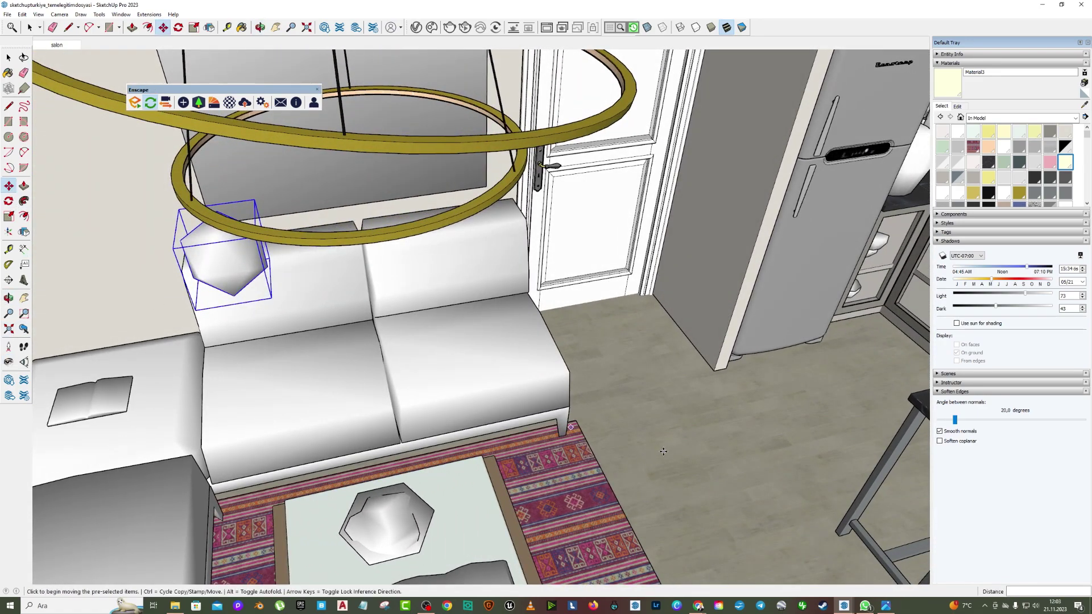
{"action": "left_click", "coordinate": [662, 452]}
{"action": "key", "text": "ctrl"}
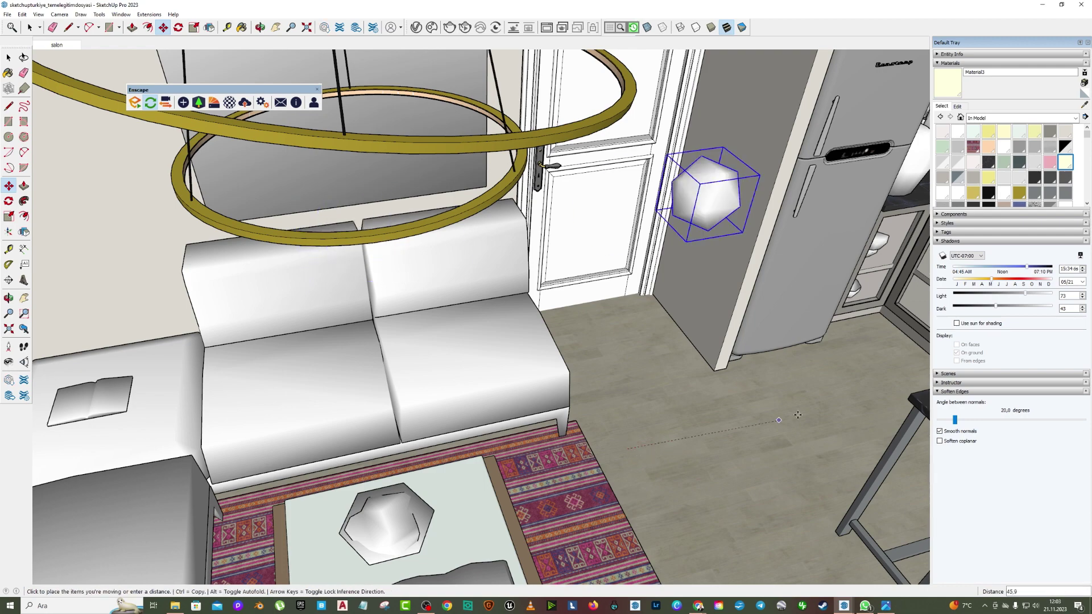
{"action": "left_click", "coordinate": [885, 386]}
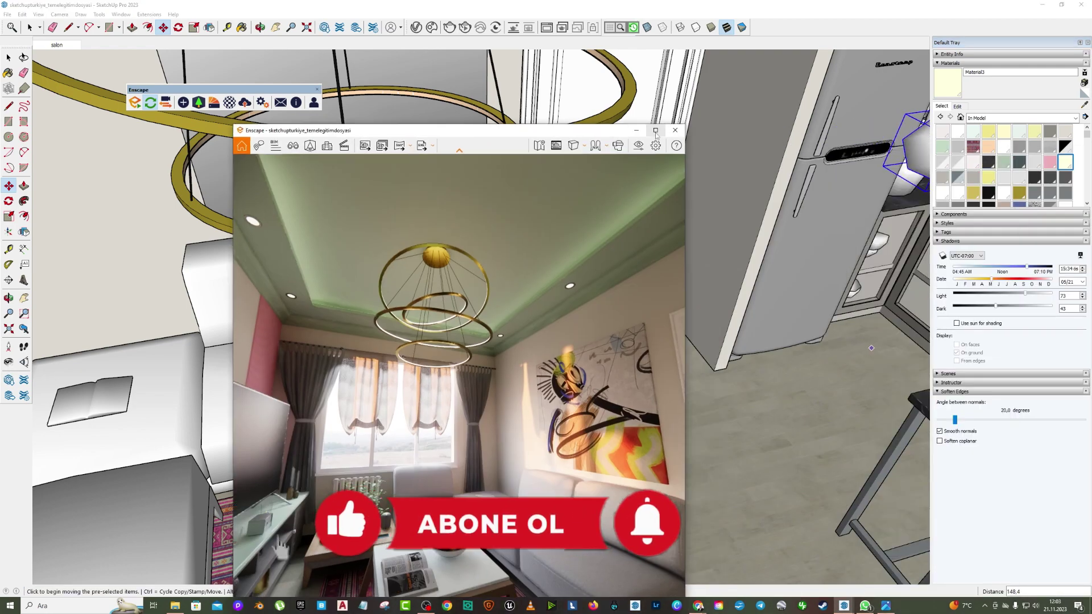
{"action": "double_click", "coordinate": [608, 132]}
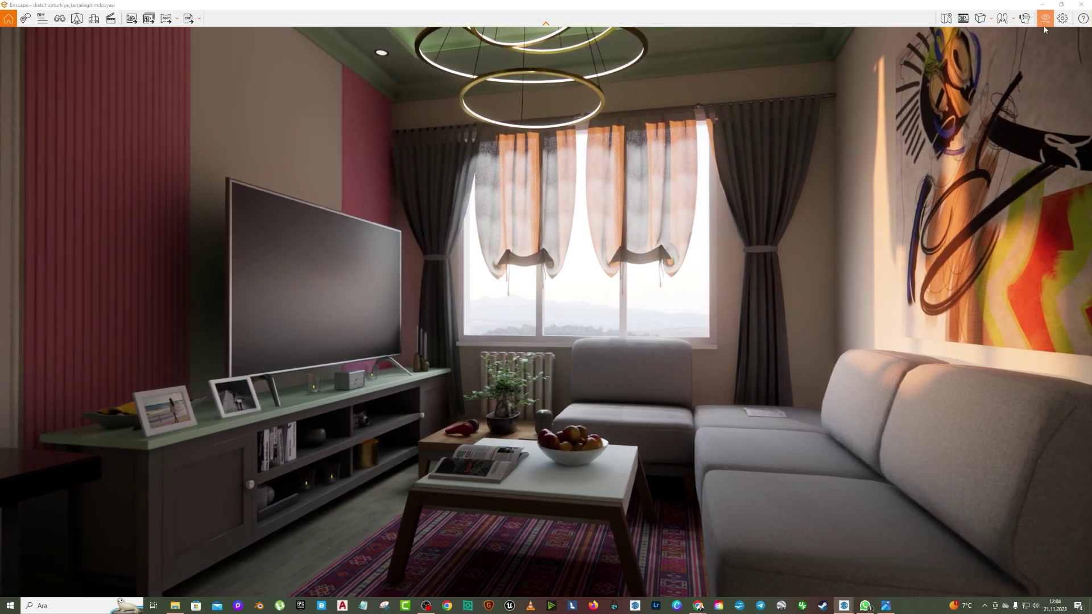
- Uncheck Auto Exposure in Enscape's Visual Settings and set Exposure to 54 %
{"action": "left_click", "coordinate": [1045, 22]}
{"action": "type", "text": "56"}
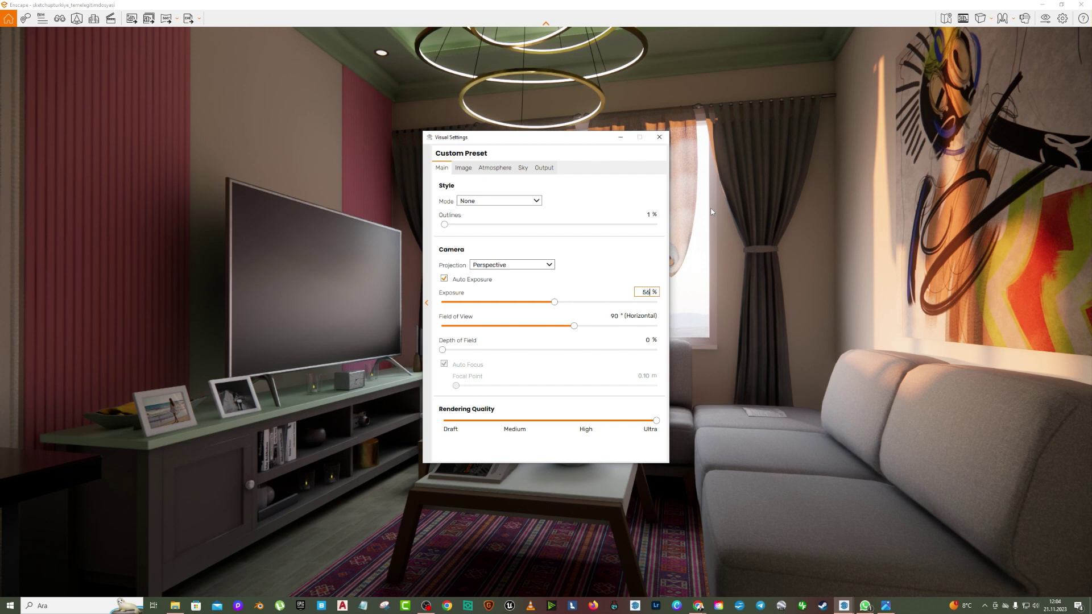
{"action": "key", "text": "Return"}
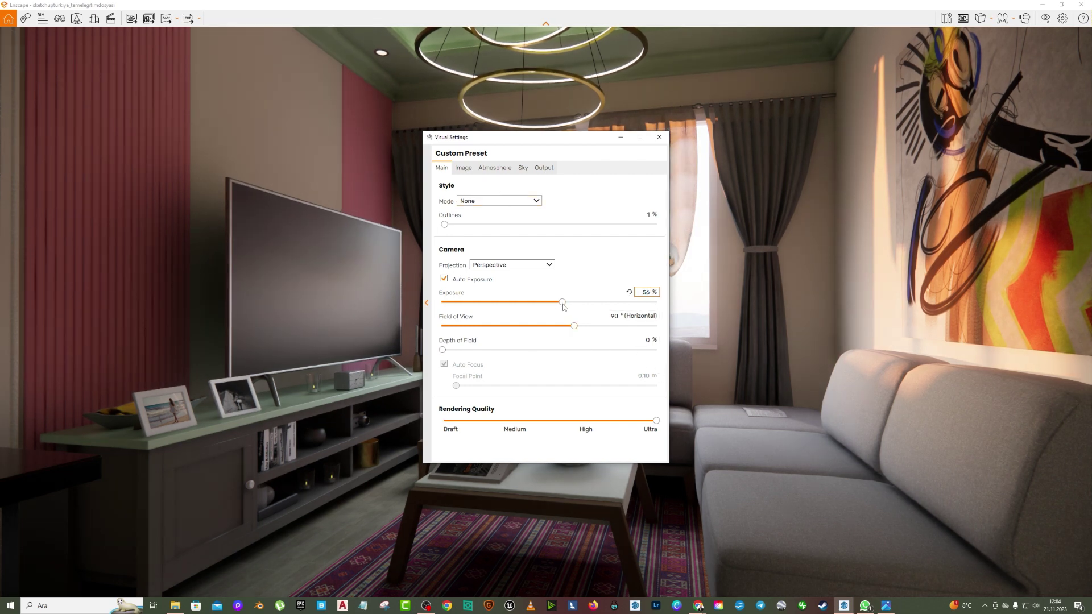
{"action": "left_click", "coordinate": [445, 279]}
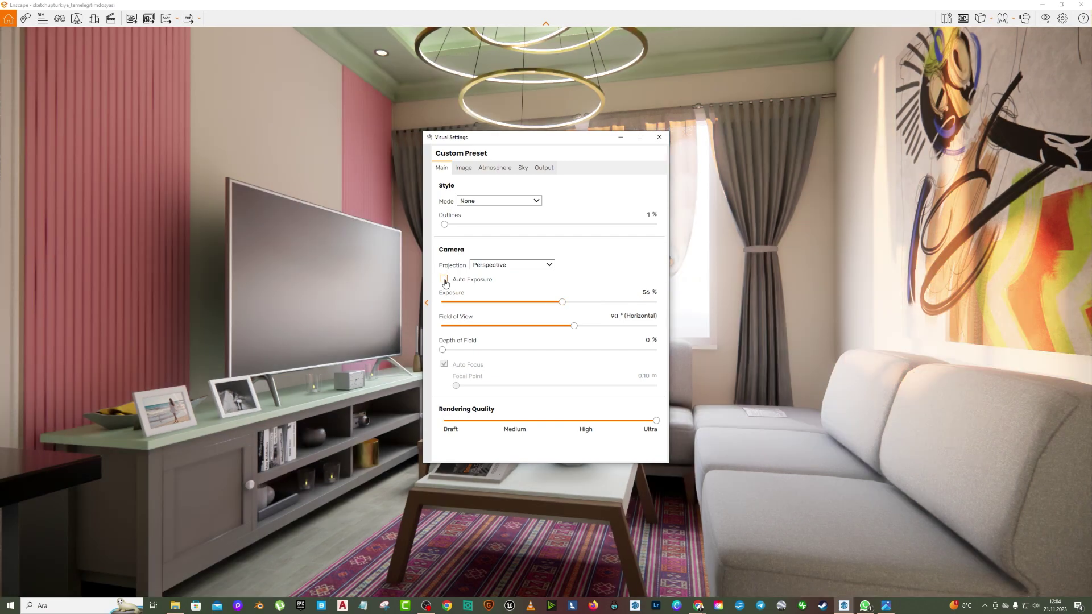
{"action": "left_click_drag", "start_coordinate": [539, 143], "coordinate": [582, 90]}
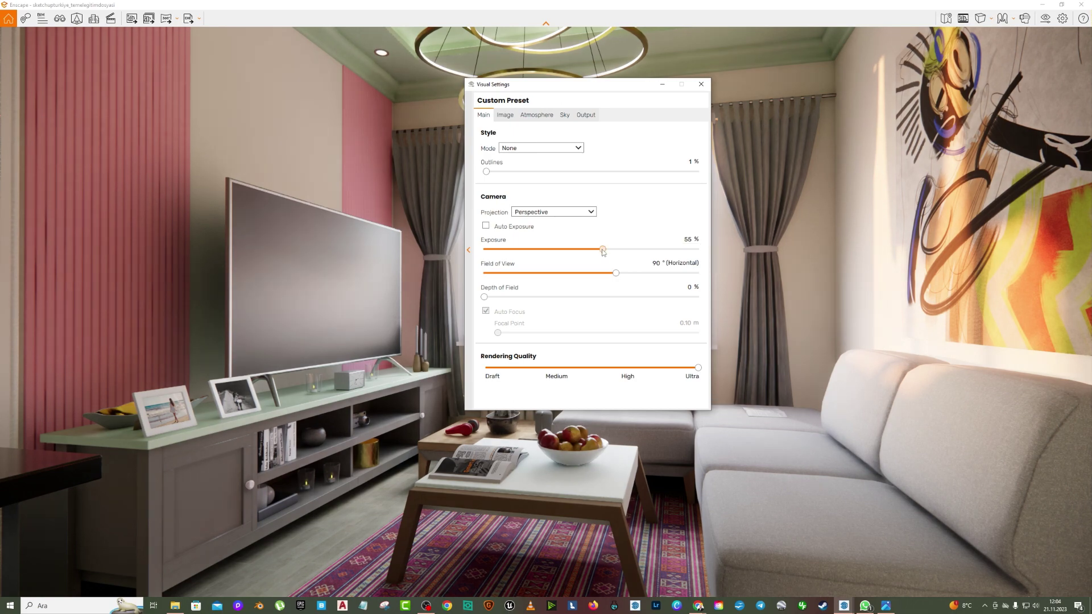
{"action": "left_click_drag", "start_coordinate": [603, 252], "coordinate": [600, 254]}
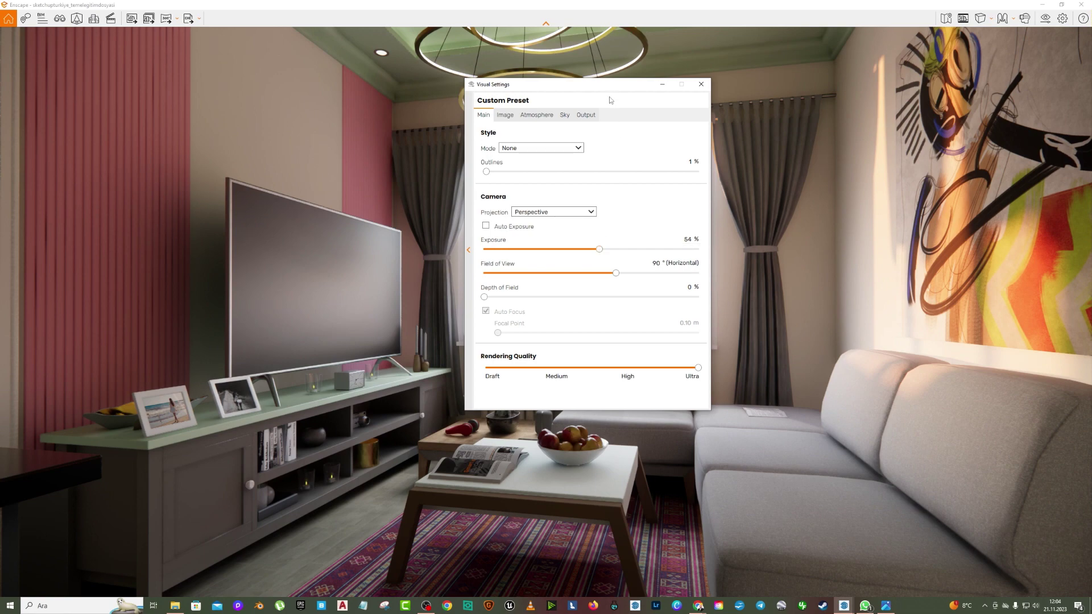
{"action": "mouse_move", "coordinate": [611, 91]}
{"action": "left_mouse_down"}
{"action": "mouse_move", "coordinate": [804, 456]}
{"action": "mouse_move", "coordinate": [1075, 491]}
{"action": "mouse_move", "coordinate": [858, 164]}
{"action": "mouse_move", "coordinate": [744, 97]}
{"action": "left_mouse_up"}
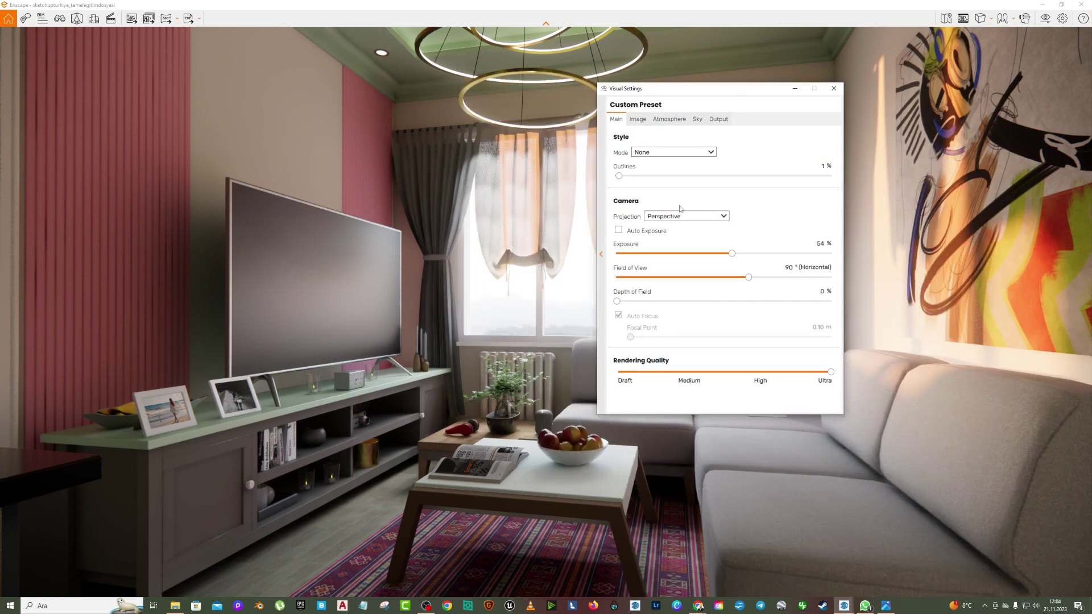
{"action": "left_click", "coordinate": [619, 230]}
{"action": "type", "text": "55"}
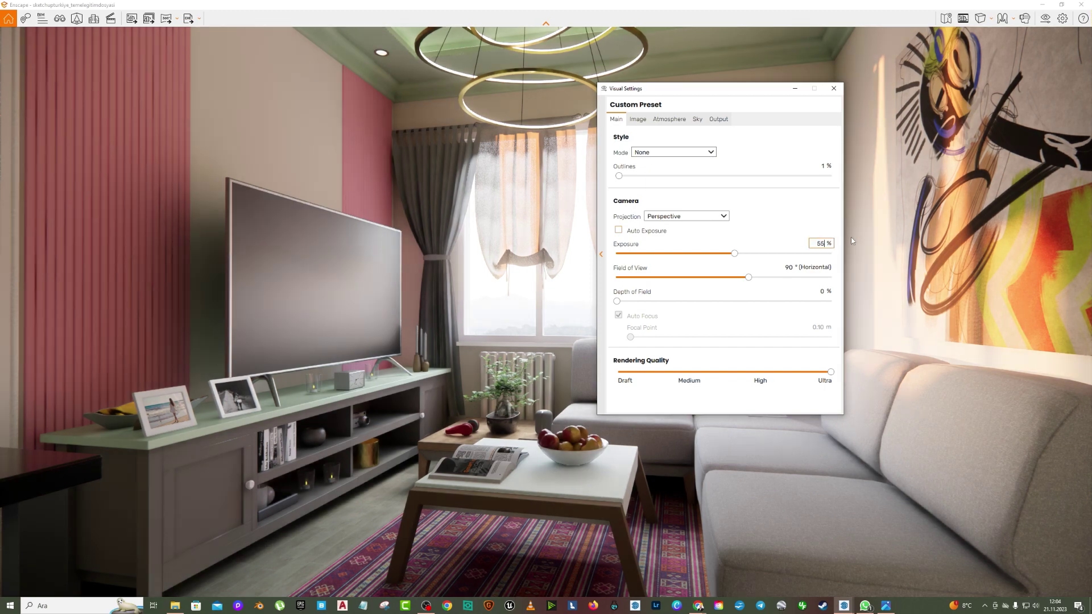
{"action": "mouse_move", "coordinate": [736, 94]}
{"action": "left_mouse_down"}
{"action": "mouse_move", "coordinate": [202, 456]}
{"action": "mouse_move", "coordinate": [363, 145]}
{"action": "mouse_move", "coordinate": [417, 103]}
{"action": "mouse_move", "coordinate": [511, 110]}
{"action": "left_mouse_up"}
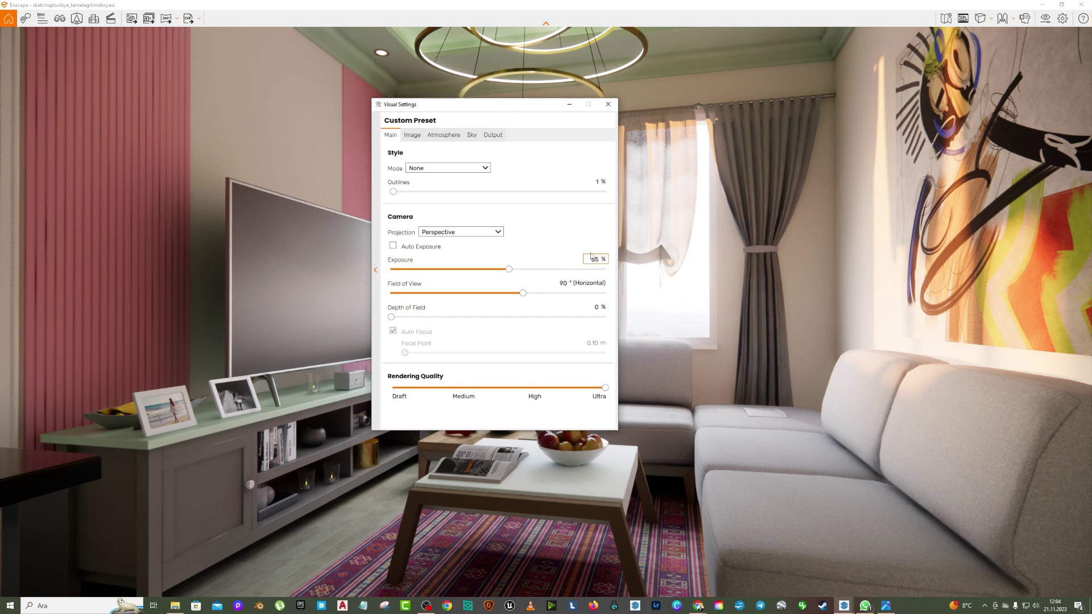
{"action": "key", "text": "BackSpace"}
- Set Highlights to -41 % and Shadows to -51 % under Image corrections
{"action": "type", "text": "4"}
{"action": "left_click", "coordinate": [413, 139]}
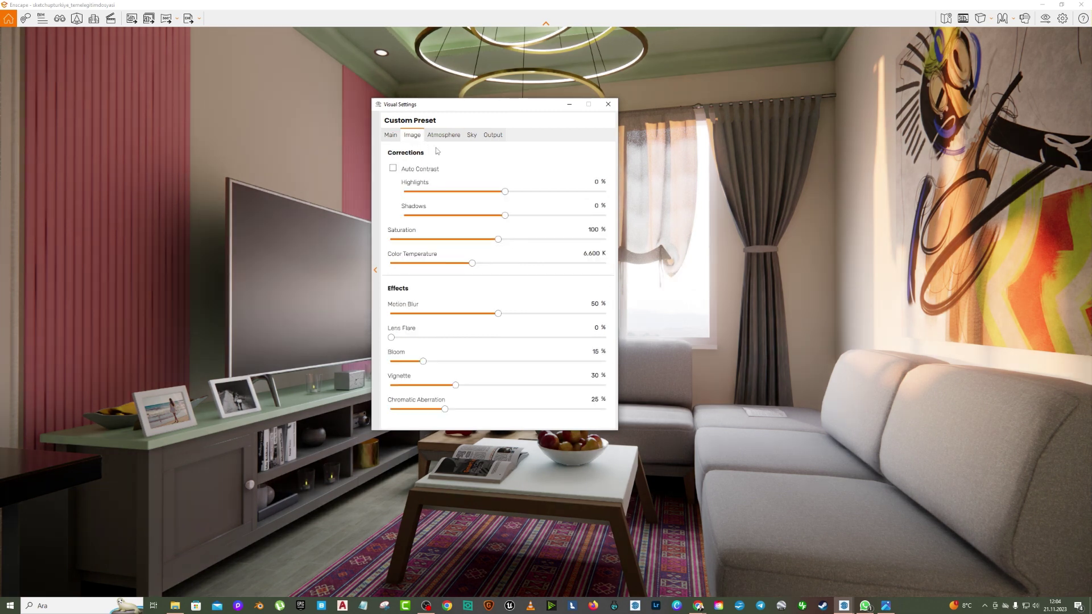
{"action": "left_click_drag", "start_coordinate": [508, 217], "coordinate": [502, 222]}
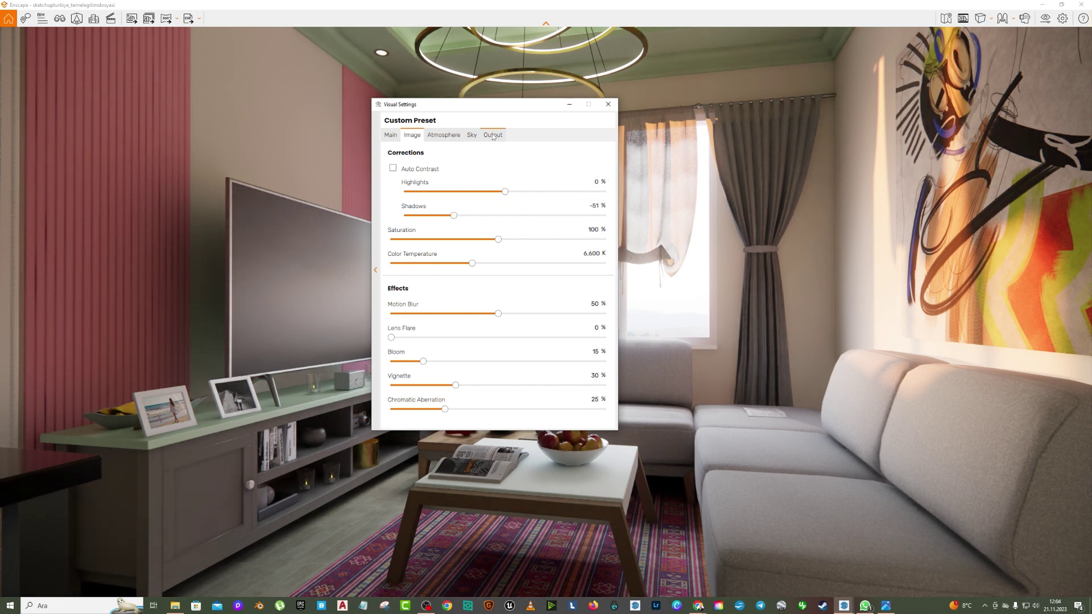
{"action": "left_click_drag", "start_coordinate": [488, 104], "coordinate": [309, 94]}
{"action": "mouse_move", "coordinate": [325, 180]}
{"action": "left_mouse_down"}
{"action": "mouse_move", "coordinate": [376, 182]}
{"action": "mouse_move", "coordinate": [283, 182]}
{"action": "left_mouse_up"}
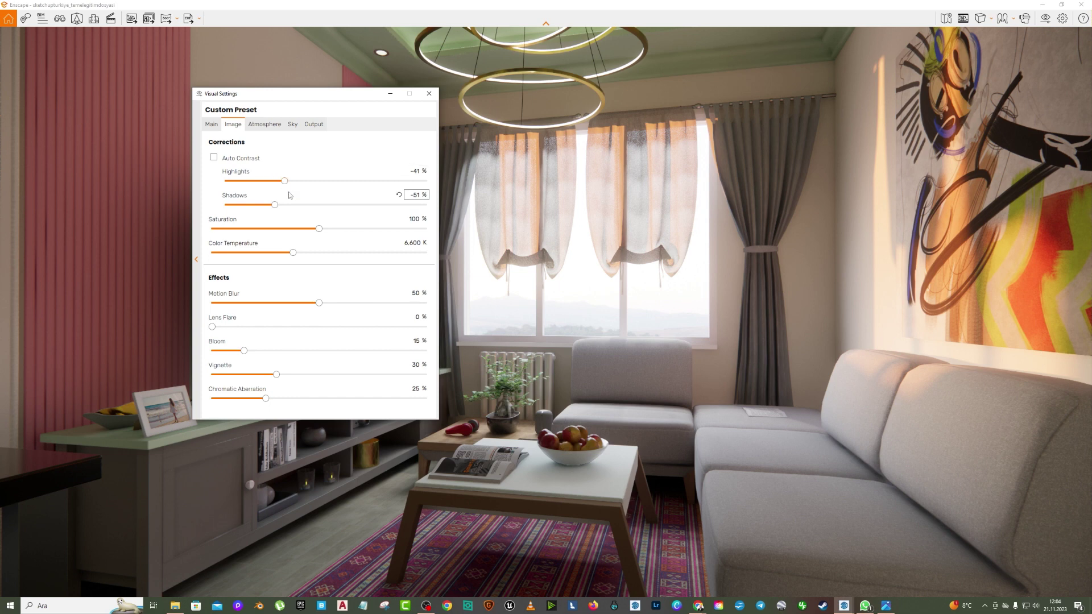
- Set Fog Intensity to 0 %, Sun Brightness to 115 %, and Shadow Sharpness to about 53 %
{"action": "left_click", "coordinate": [257, 124]}
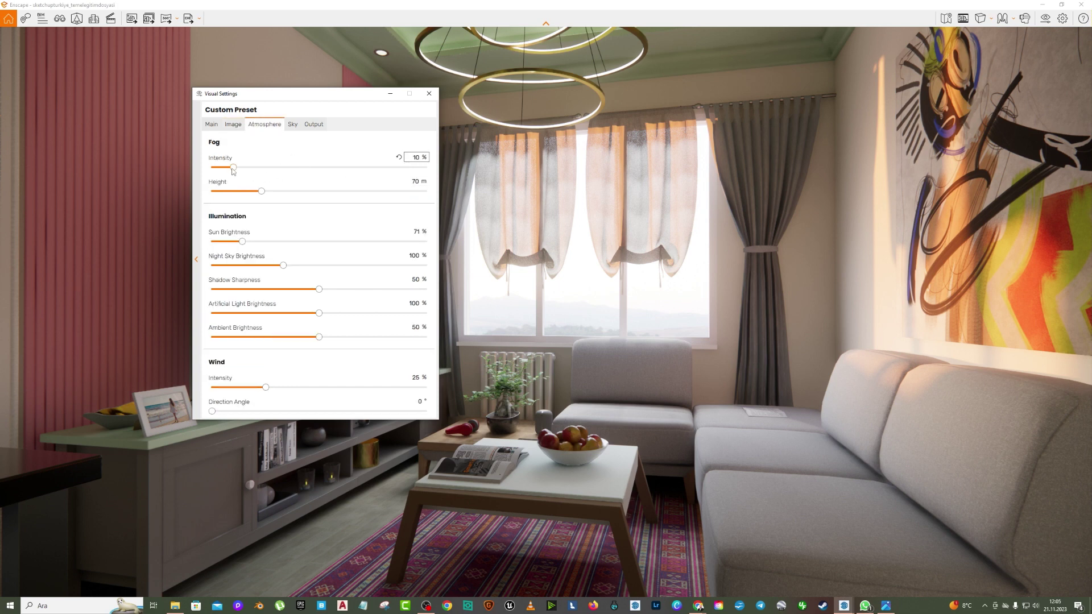
{"action": "left_click_drag", "start_coordinate": [233, 167], "coordinate": [209, 167]}
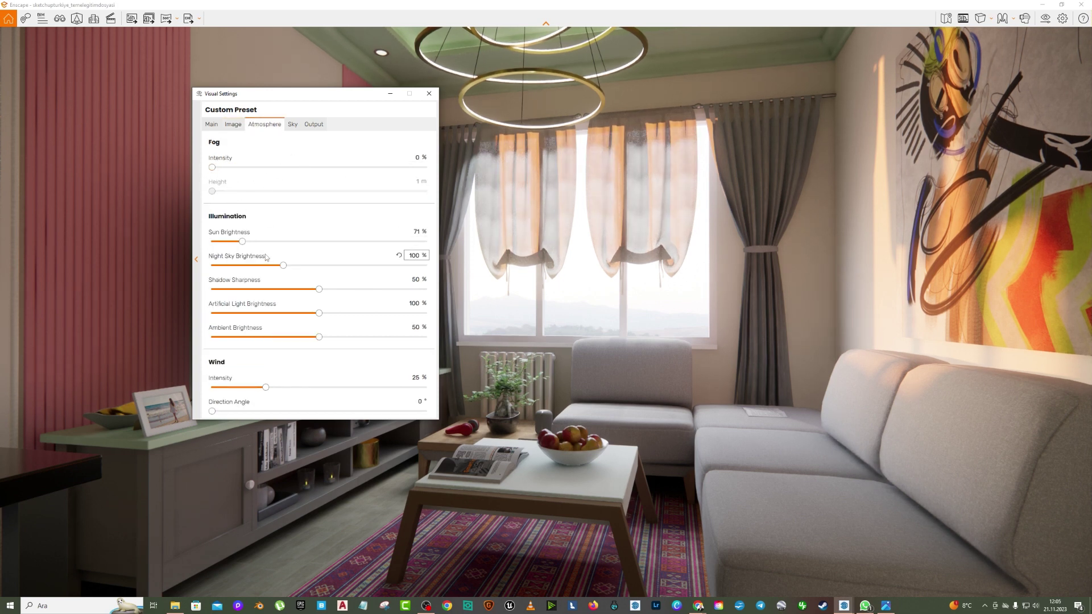
{"action": "mouse_move", "coordinate": [243, 241]}
{"action": "left_mouse_down"}
{"action": "mouse_move", "coordinate": [287, 242]}
{"action": "mouse_move", "coordinate": [262, 251]}
{"action": "left_mouse_up"}
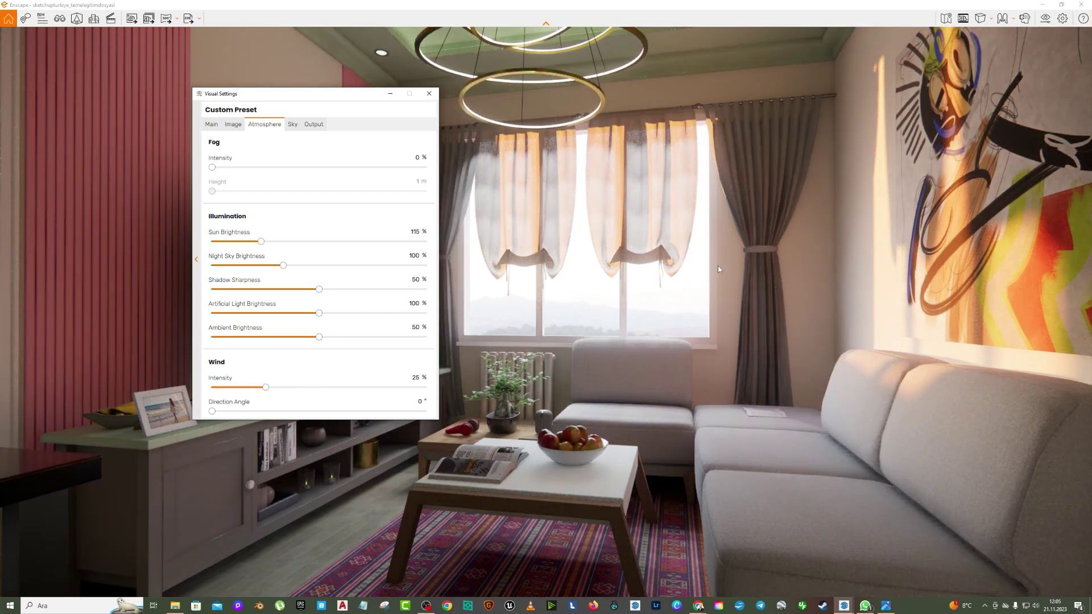
{"action": "mouse_move", "coordinate": [319, 307]}
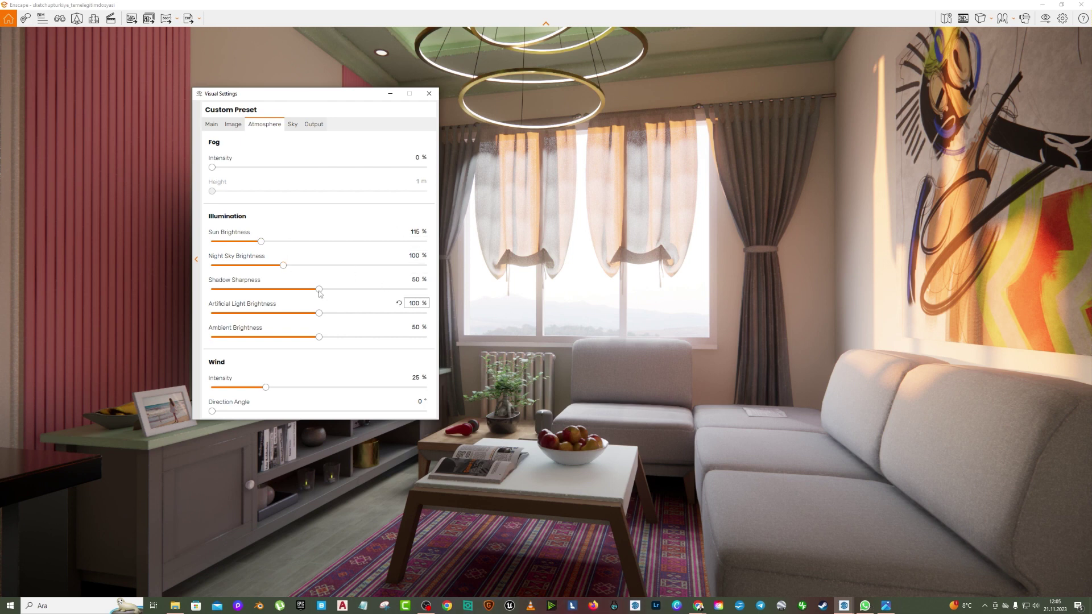
{"action": "left_click_drag", "start_coordinate": [319, 289], "coordinate": [359, 288]}
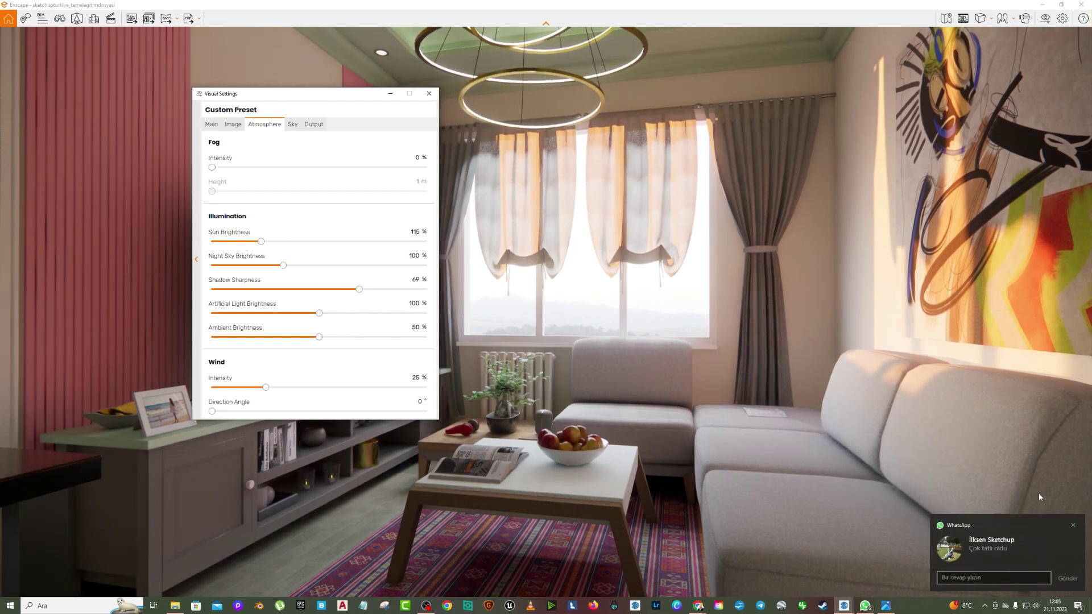
{"action": "mouse_move", "coordinate": [358, 290]}
{"action": "left_mouse_down"}
{"action": "mouse_move", "coordinate": [322, 289]}
{"action": "mouse_move", "coordinate": [422, 289]}
{"action": "mouse_move", "coordinate": [325, 290]}
{"action": "left_mouse_up"}
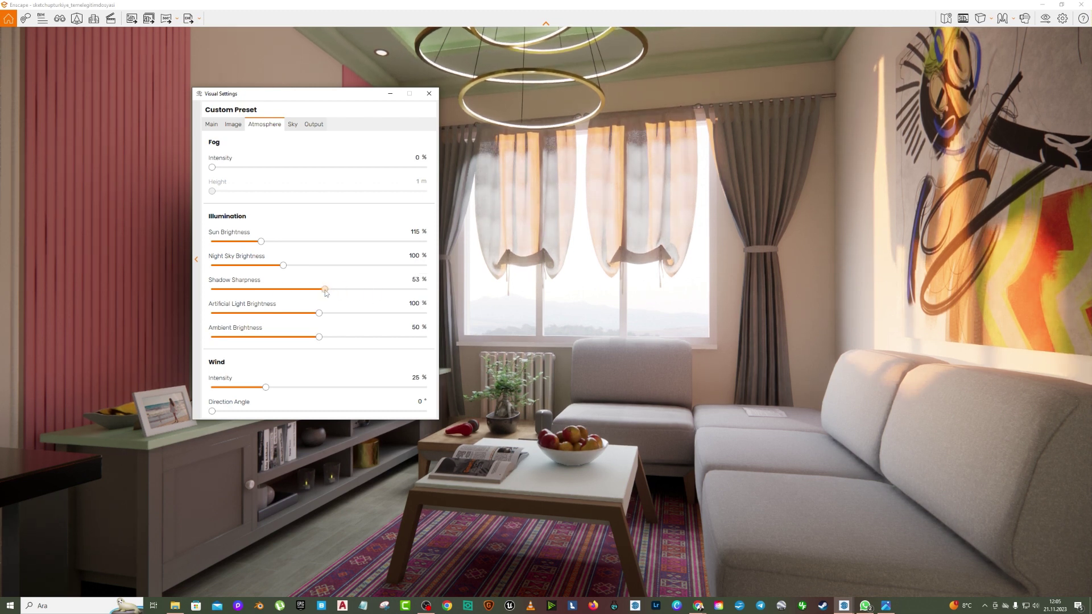
{"action": "left_click", "coordinate": [293, 125]}
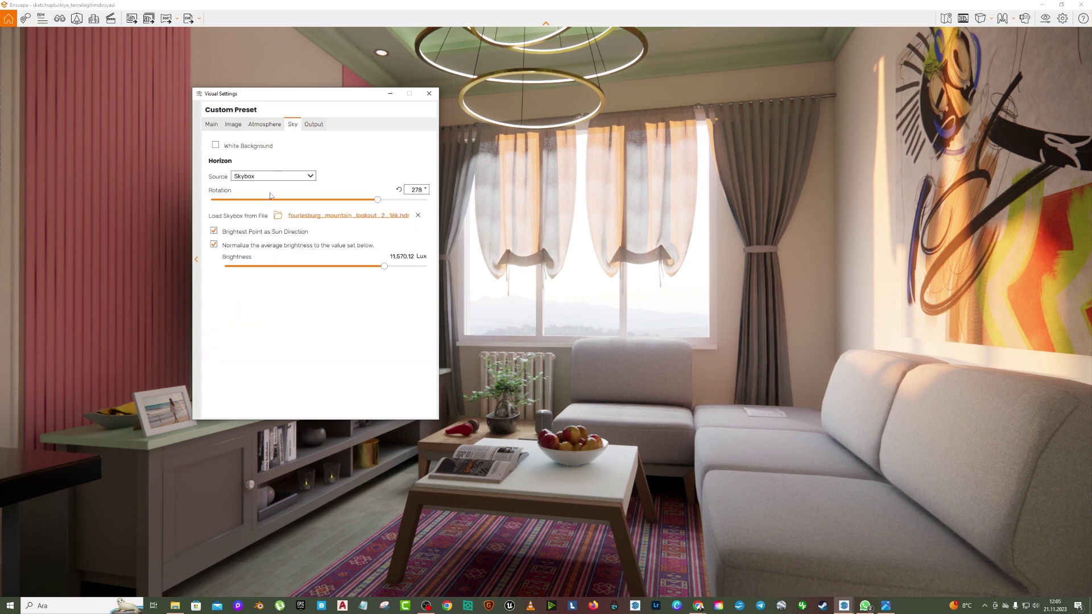
- Adjust the Sky tab Brightness slider to 13,115.61 Lux
{"action": "double_click", "coordinate": [394, 256]}
{"action": "left_click_drag", "start_coordinate": [386, 266], "coordinate": [396, 267]}
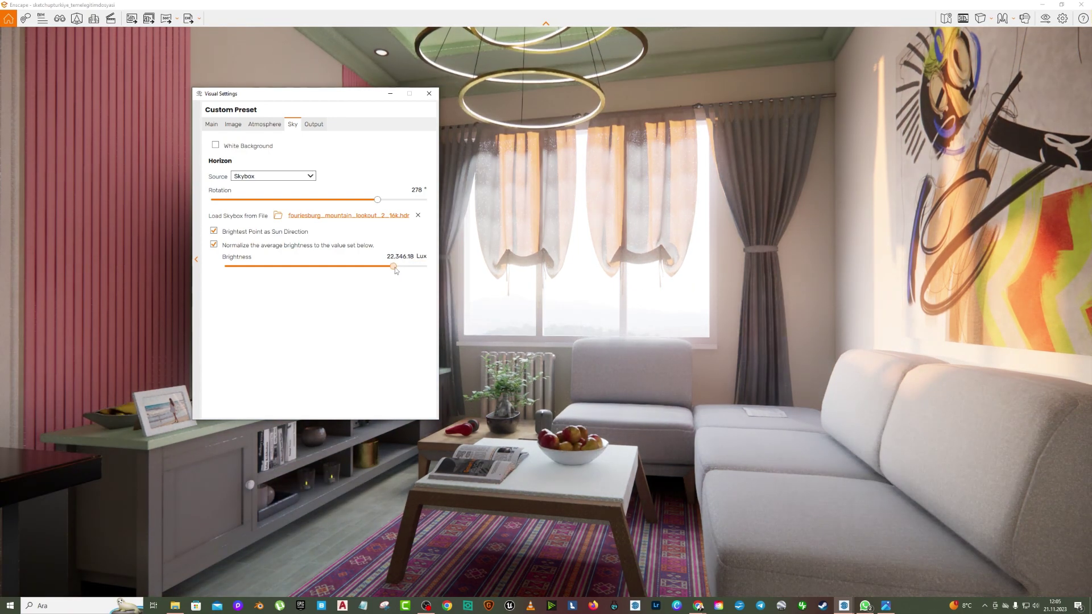
{"action": "left_click_drag", "start_coordinate": [396, 267], "coordinate": [386, 267]}
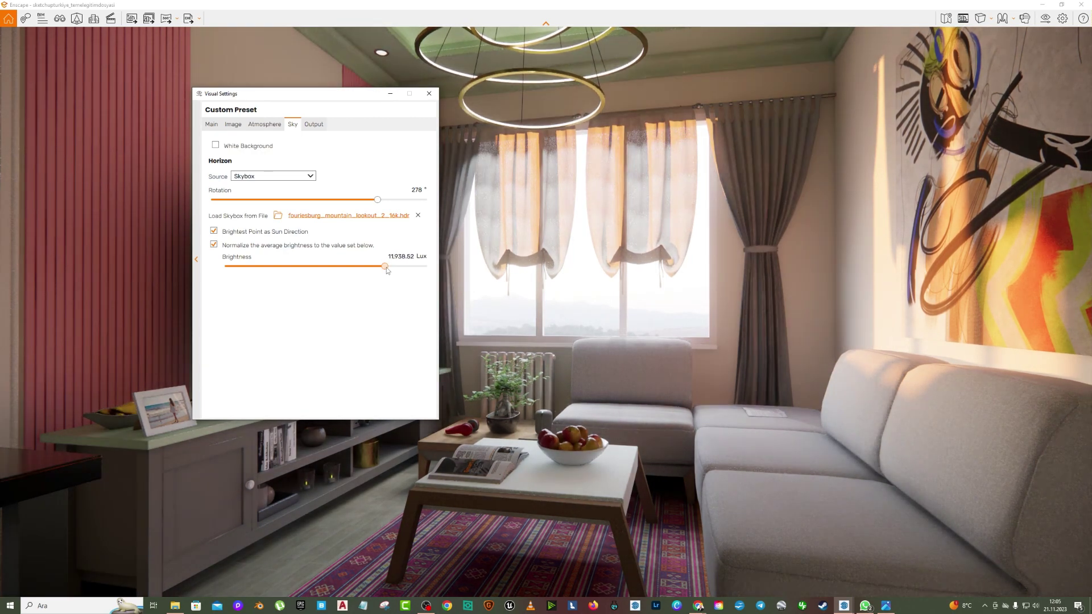
{"action": "left_click_drag", "start_coordinate": [387, 268], "coordinate": [387, 268]}
{"action": "left_click_drag", "start_coordinate": [358, 98], "coordinate": [532, 102]}
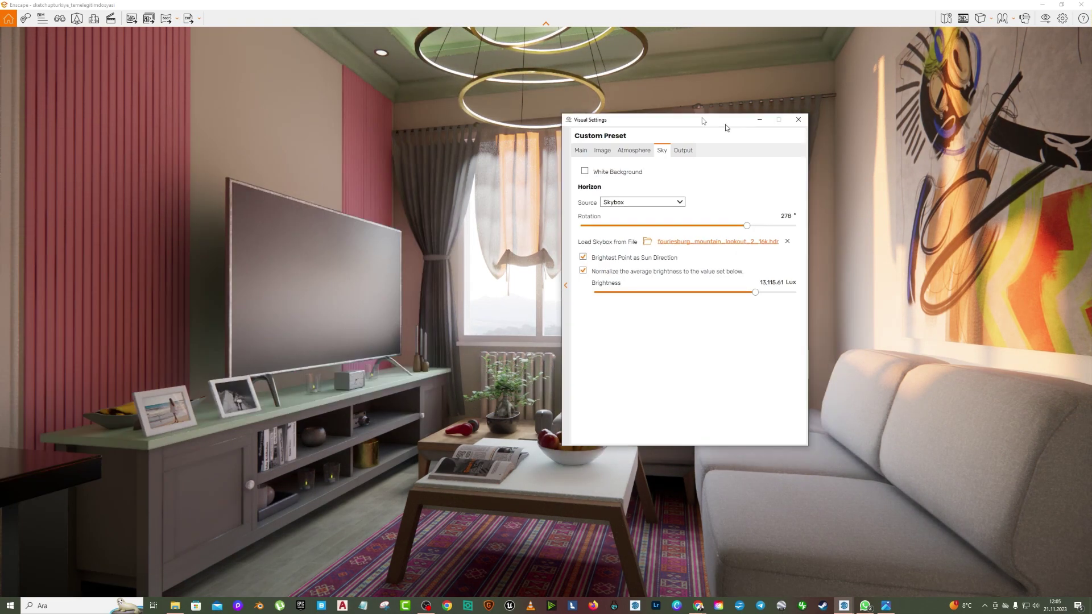
- Reset Artificial Light Brightness, raise it to 123 %, and close Visual Settings
{"action": "left_click", "coordinate": [431, 130]}
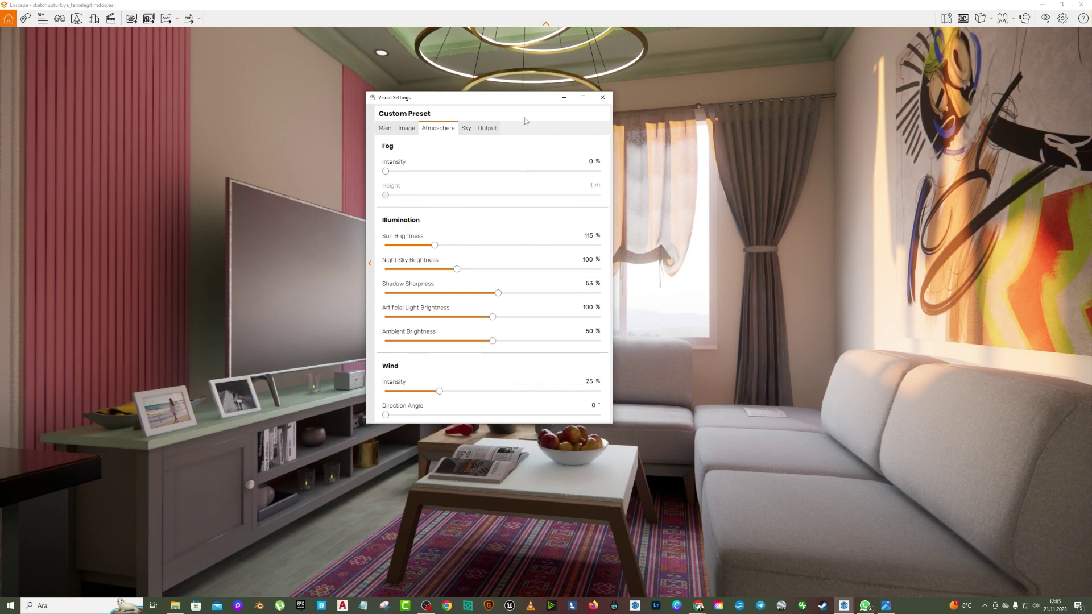
{"action": "left_click_drag", "start_coordinate": [524, 97], "coordinate": [337, 159]}
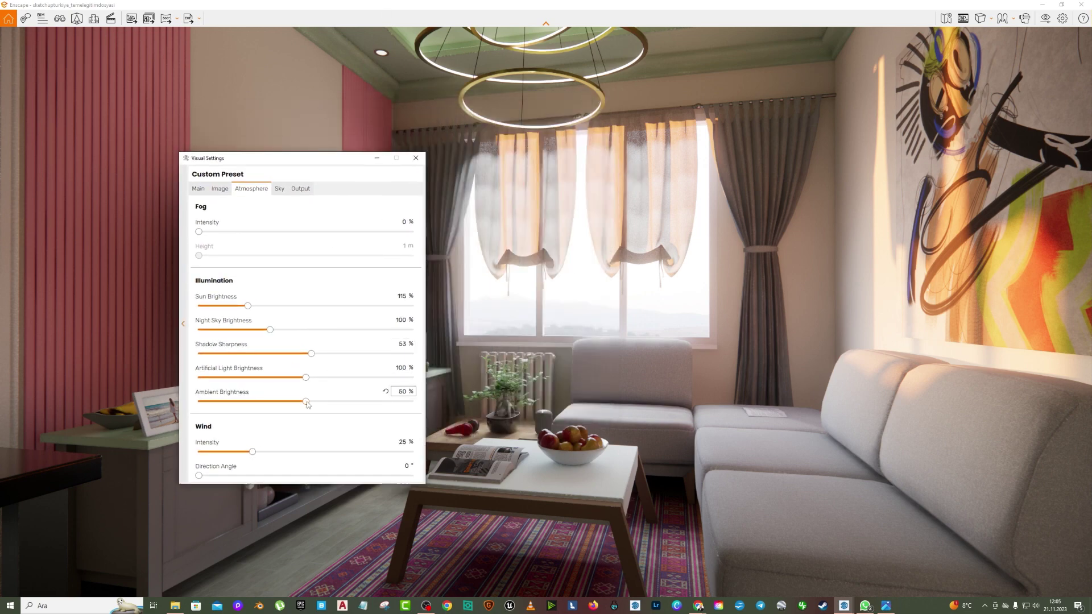
{"action": "mouse_move", "coordinate": [306, 402]}
{"action": "left_mouse_down"}
{"action": "mouse_move", "coordinate": [328, 385]}
{"action": "mouse_move", "coordinate": [382, 392]}
{"action": "left_mouse_up"}
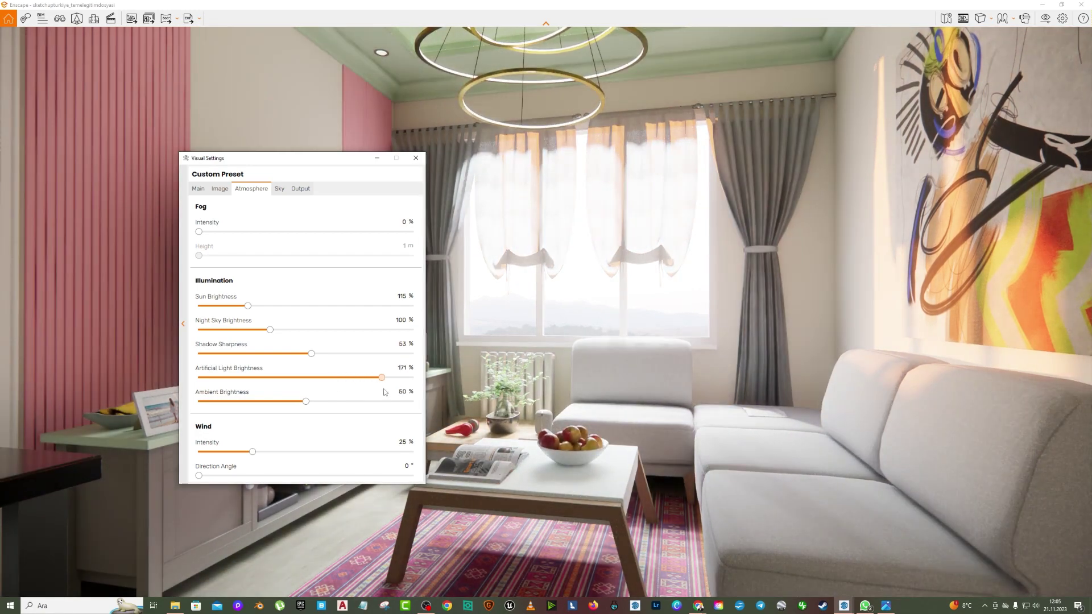
{"action": "left_click_drag", "start_coordinate": [384, 392], "coordinate": [326, 385]}
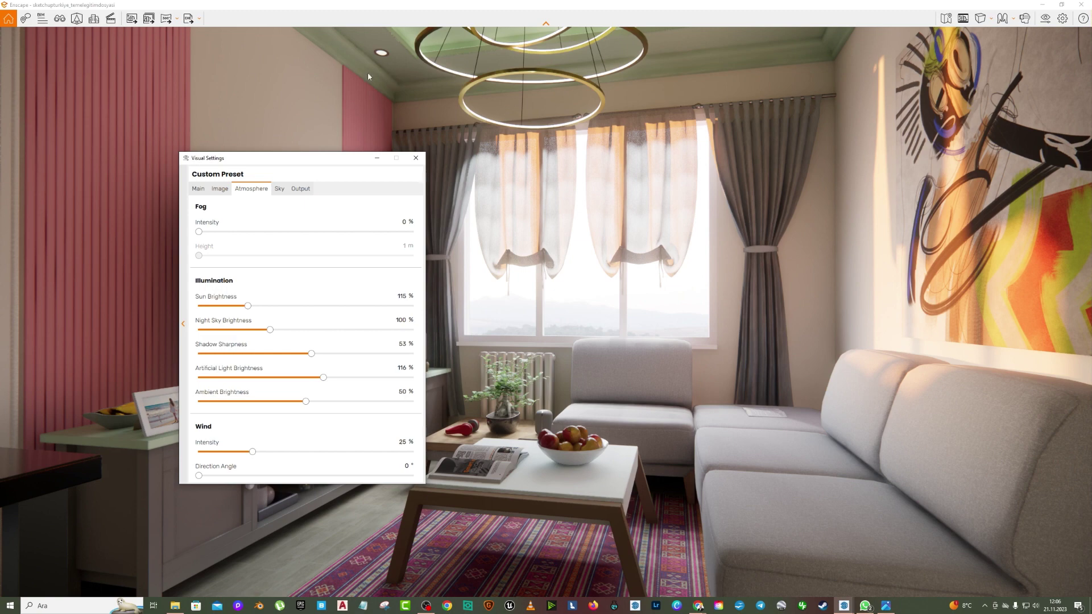
{"action": "mouse_move", "coordinate": [347, 165]}
{"action": "left_mouse_down"}
{"action": "mouse_move", "coordinate": [964, 111]}
{"action": "mouse_move", "coordinate": [554, 112]}
{"action": "left_mouse_up"}
{"action": "mouse_move", "coordinate": [304, 372]}
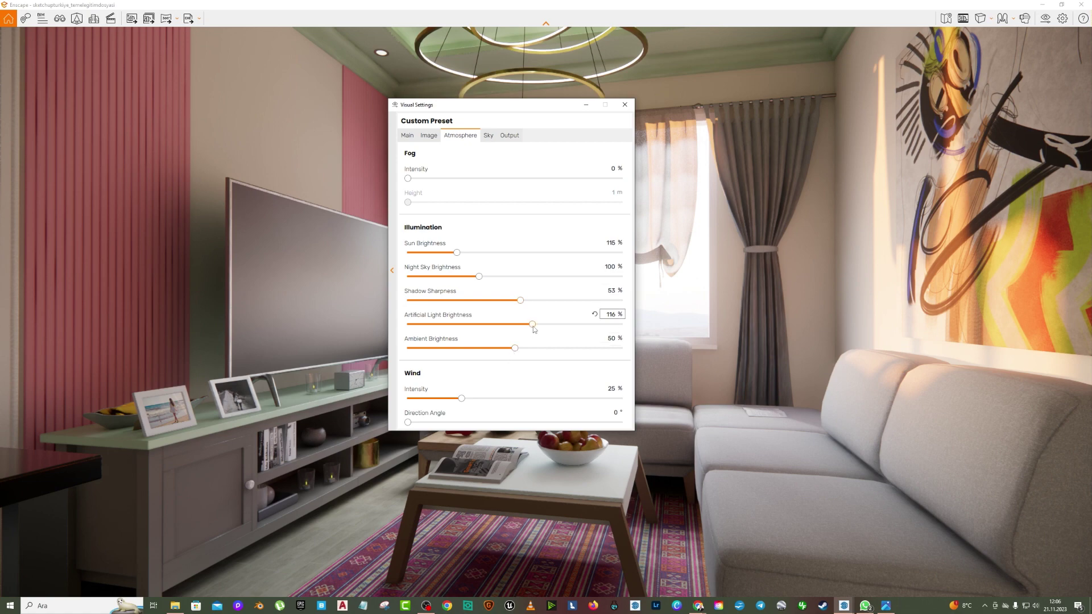
{"action": "left_click", "coordinate": [595, 313]}
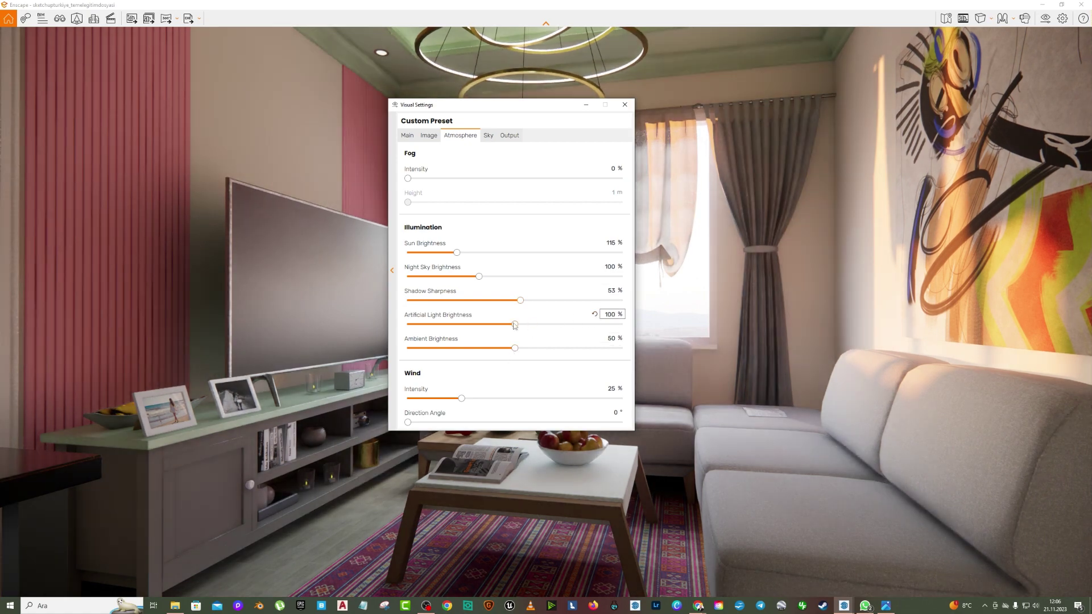
{"action": "left_click_drag", "start_coordinate": [514, 325], "coordinate": [539, 330]}
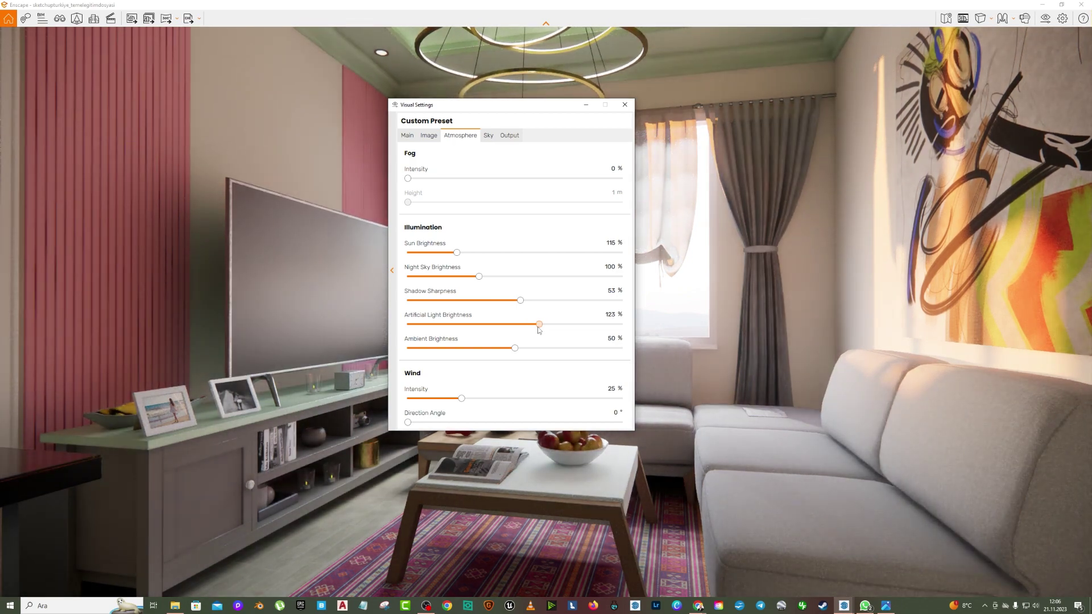
{"action": "left_click_drag", "start_coordinate": [532, 106], "coordinate": [475, 101]}
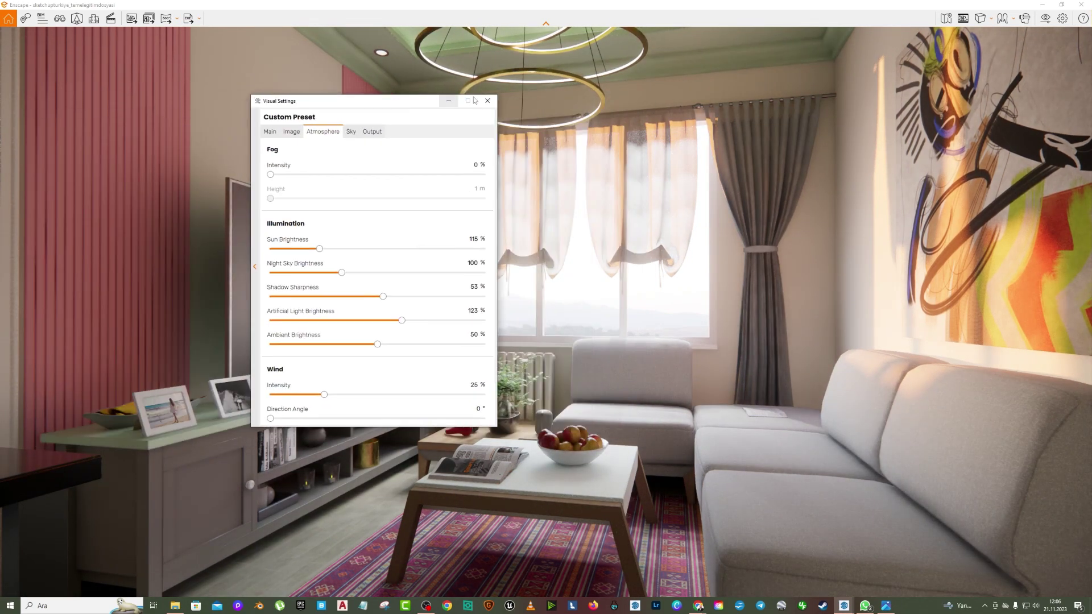
{"action": "left_click", "coordinate": [487, 101]}
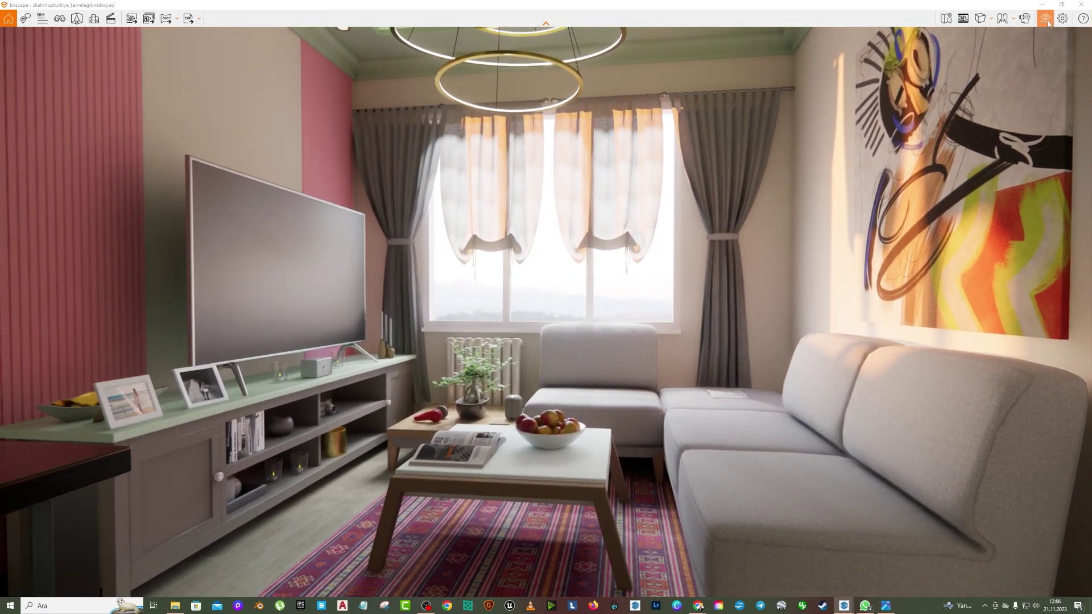
- Widen the Field of View and move the camera forward and back to frame the room
{"action": "left_click", "coordinate": [1045, 19]}
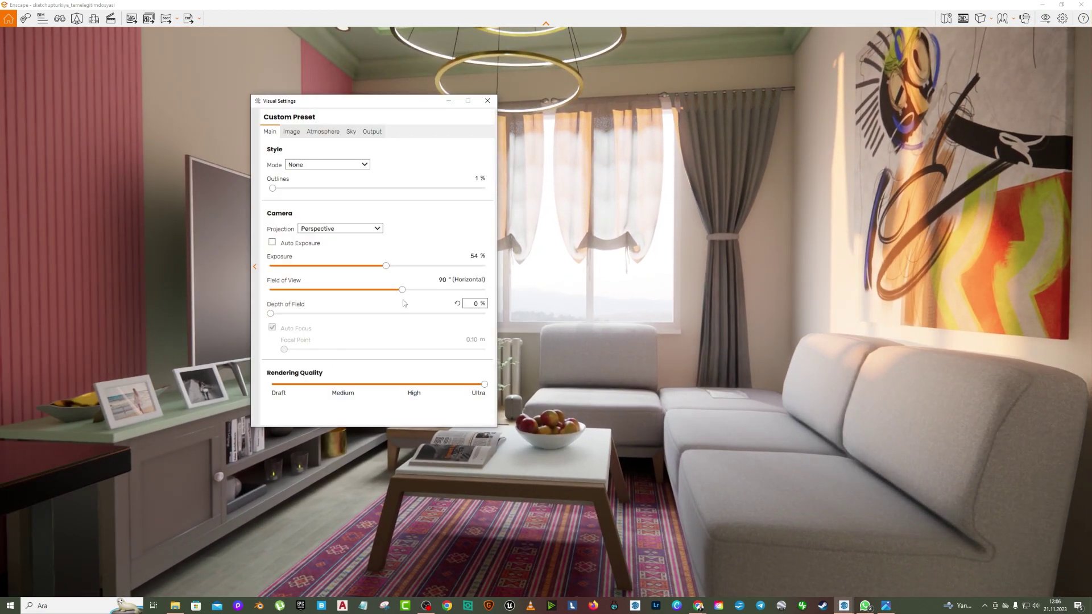
{"action": "left_click_drag", "start_coordinate": [404, 291], "coordinate": [417, 294]}
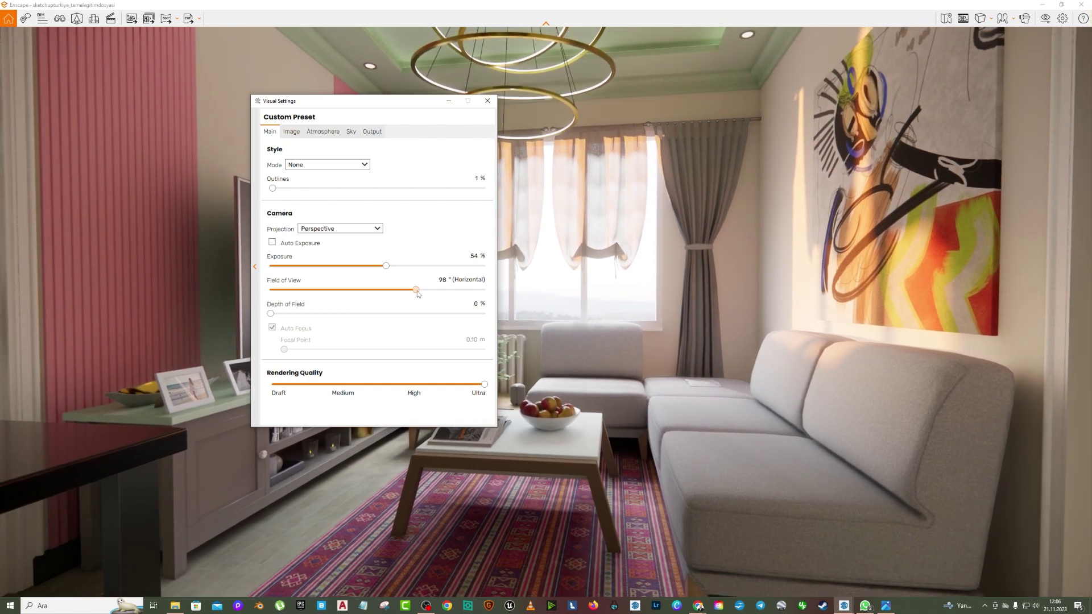
{"action": "left_click", "coordinate": [487, 101]}
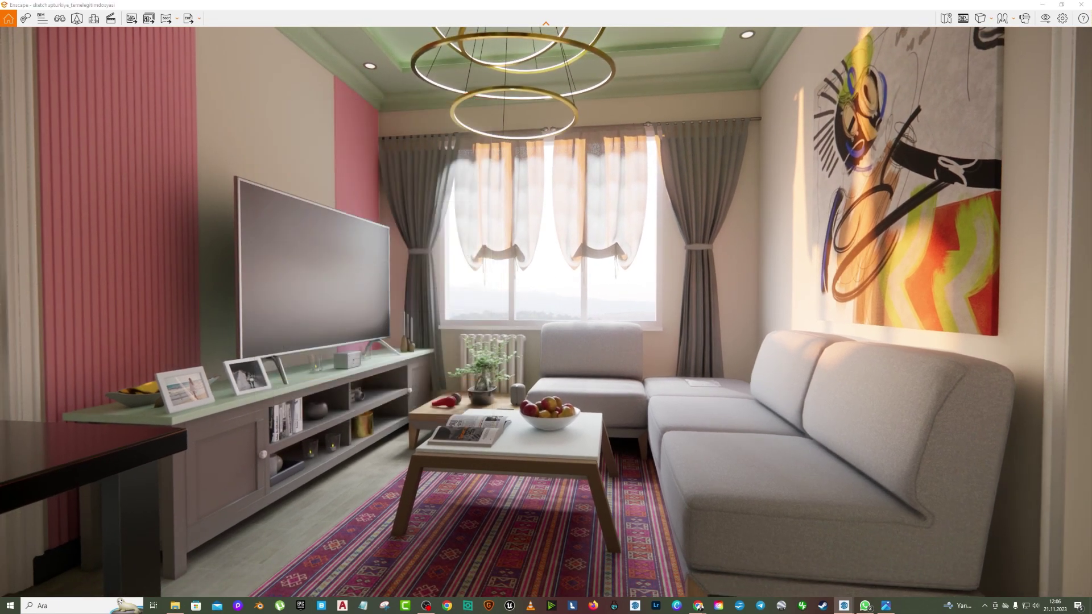
{"action": "scroll", "coordinate": [487, 100], "scroll_direction": "down", "scroll_amount": 5}
{"action": "key", "text": "w"}
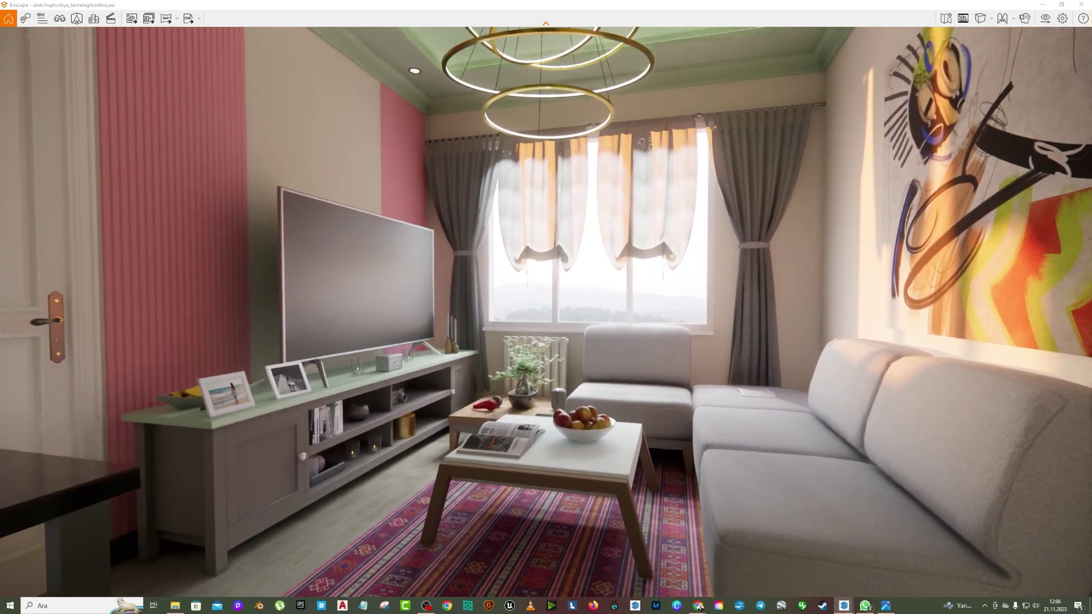
{"action": "key", "text": "s"}
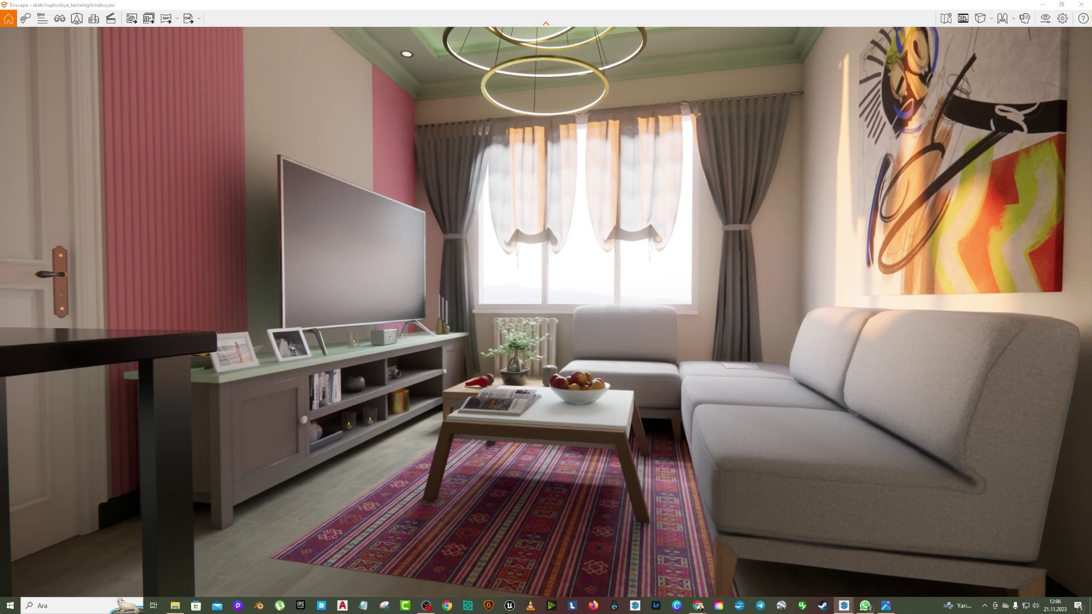
- Switch the camera projection to Two-Point perspective
{"action": "left_click", "coordinate": [981, 21]}
{"action": "left_click", "coordinate": [1018, 49]}
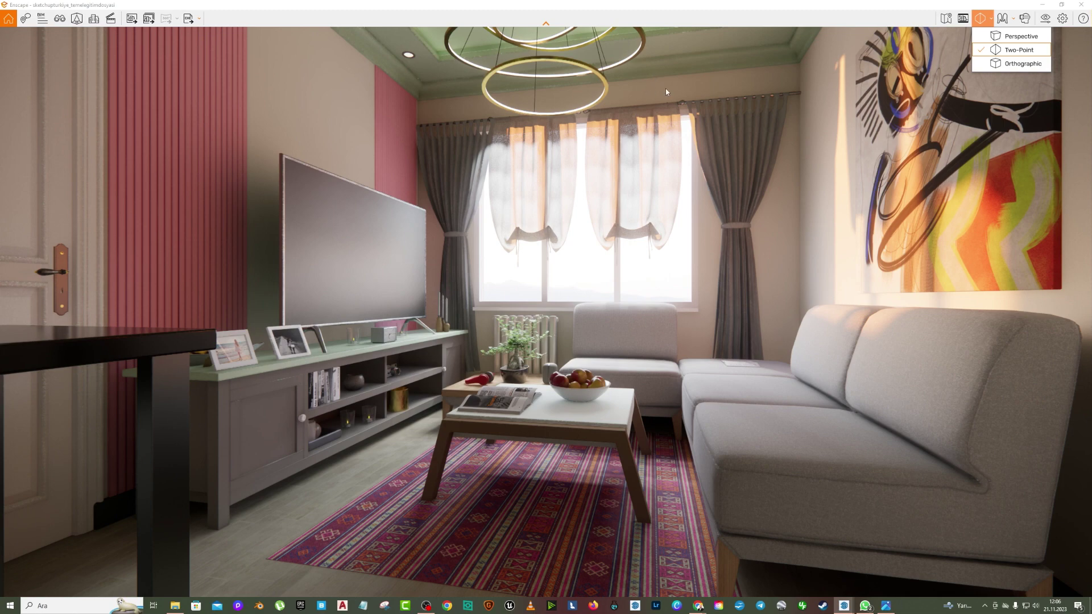
{"action": "left_click", "coordinate": [667, 91]}
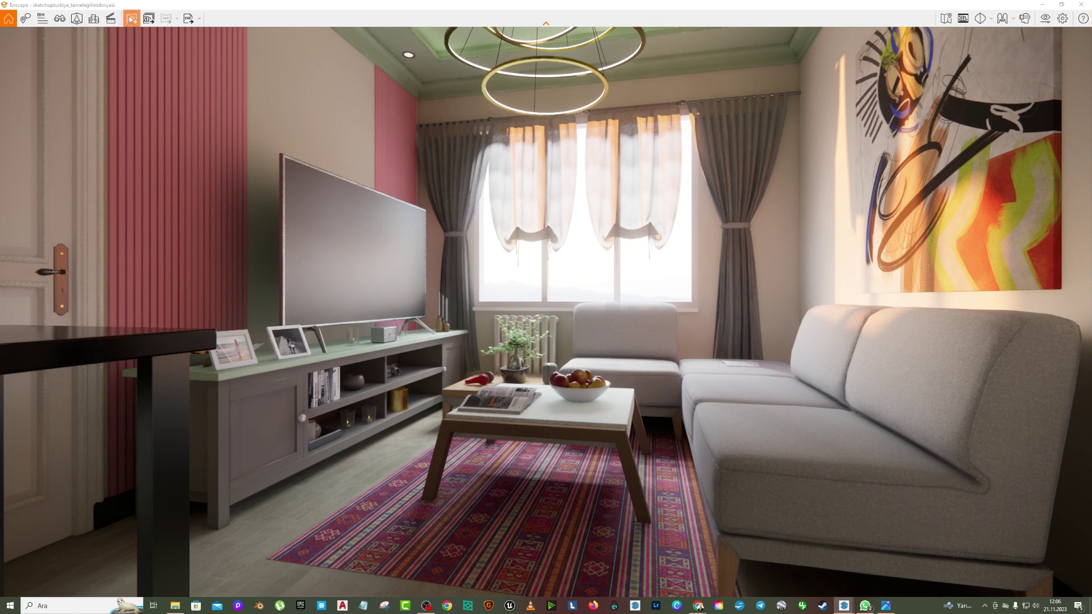
- Save the view as screenshot 02 in Belgeler > Sketchup2023Ders > render
{"action": "left_click", "coordinate": [132, 19]}
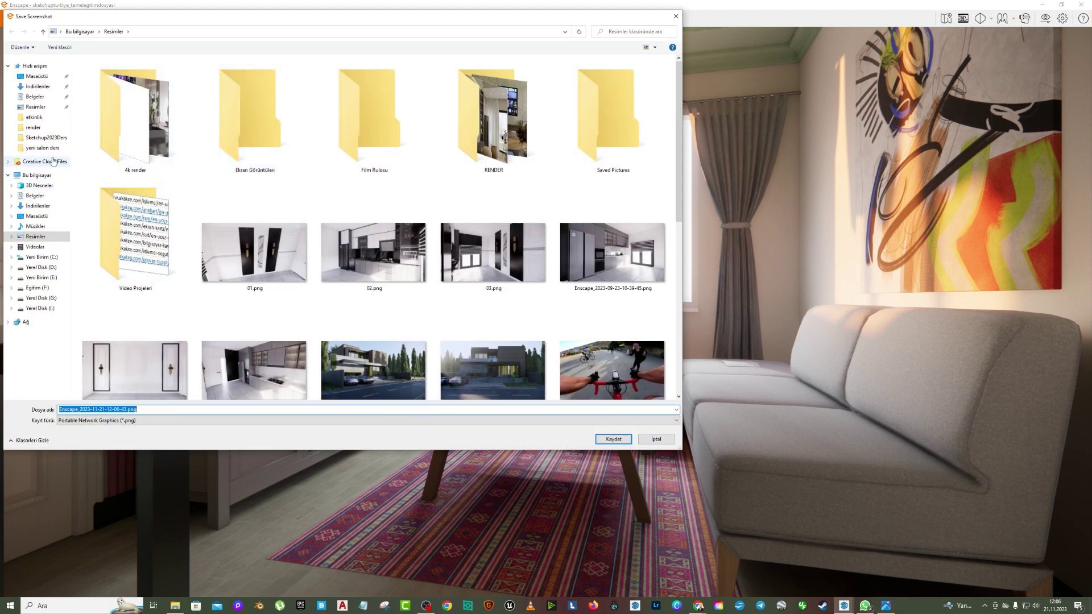
{"action": "left_click", "coordinate": [47, 137]}
{"action": "double_click", "coordinate": [114, 87]}
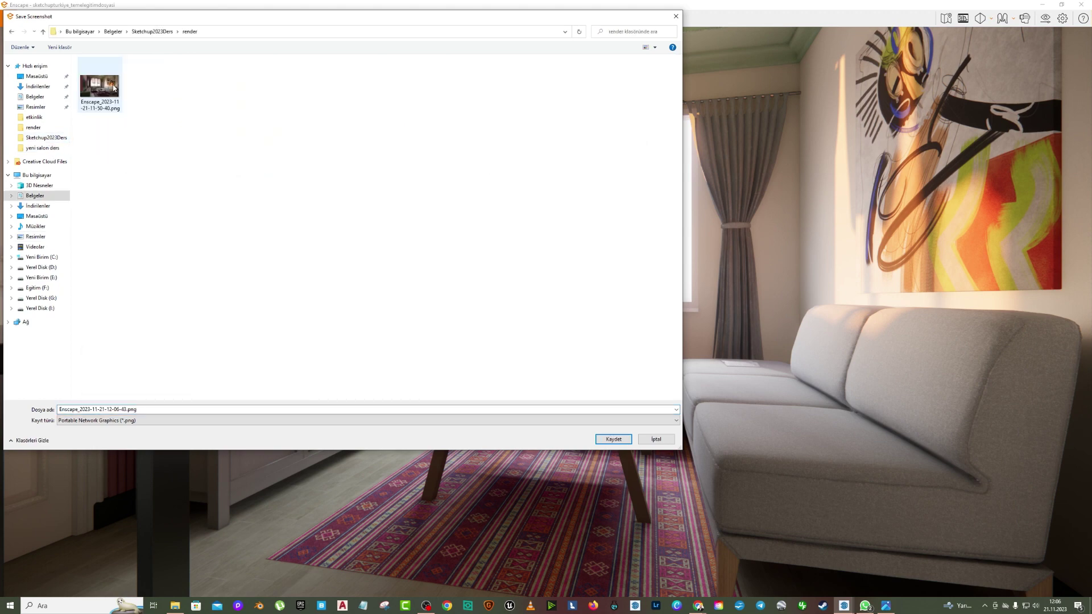
{"action": "left_click", "coordinate": [139, 407]}
{"action": "type", "text": "02"}
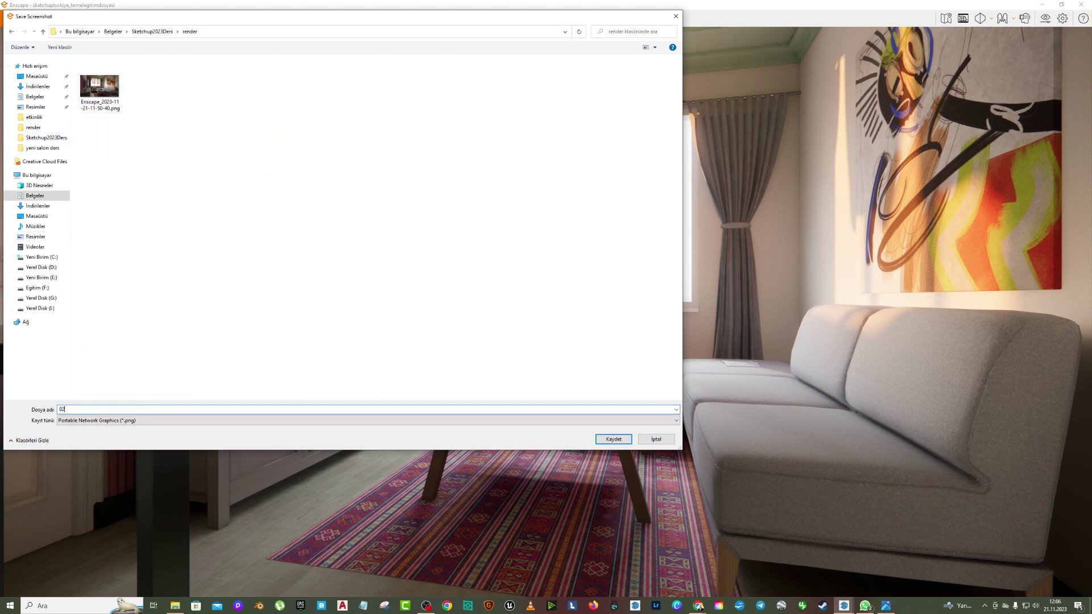
{"action": "left_click", "coordinate": [612, 440]}
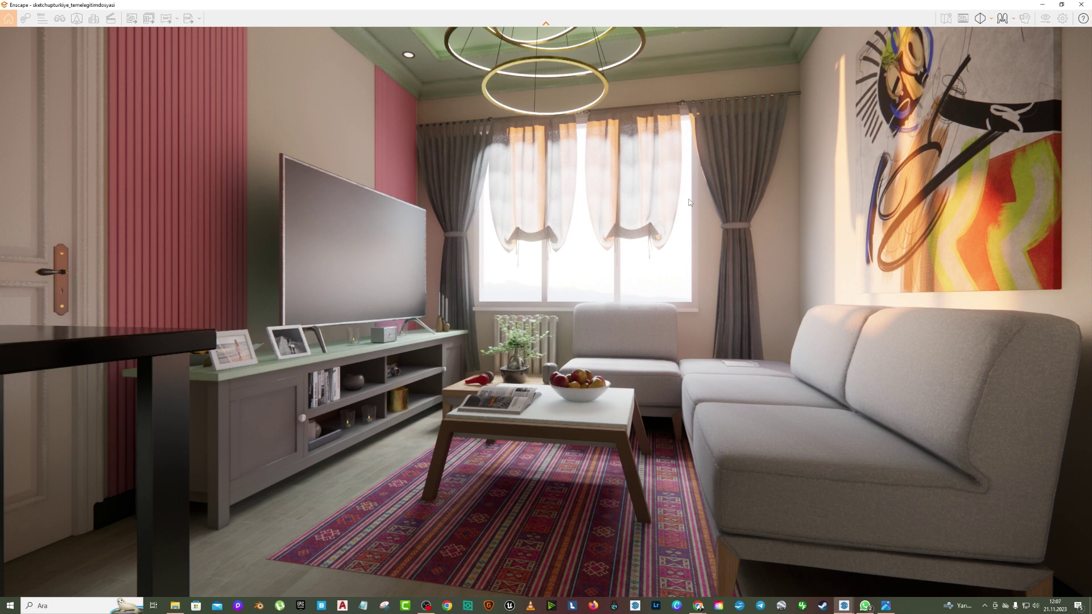
- Export the view facing the sofa and painting as screenshot 03 in the render folder
{"action": "key", "text": "ctrl+F11"}
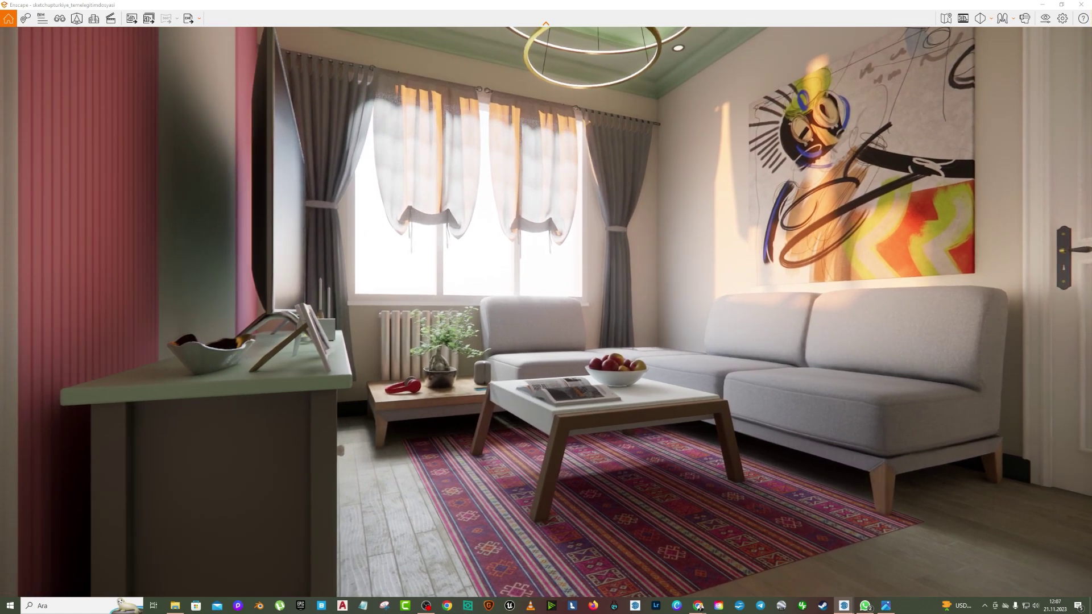
{"action": "left_click", "coordinate": [133, 23]}
{"action": "type", "text": "03"}
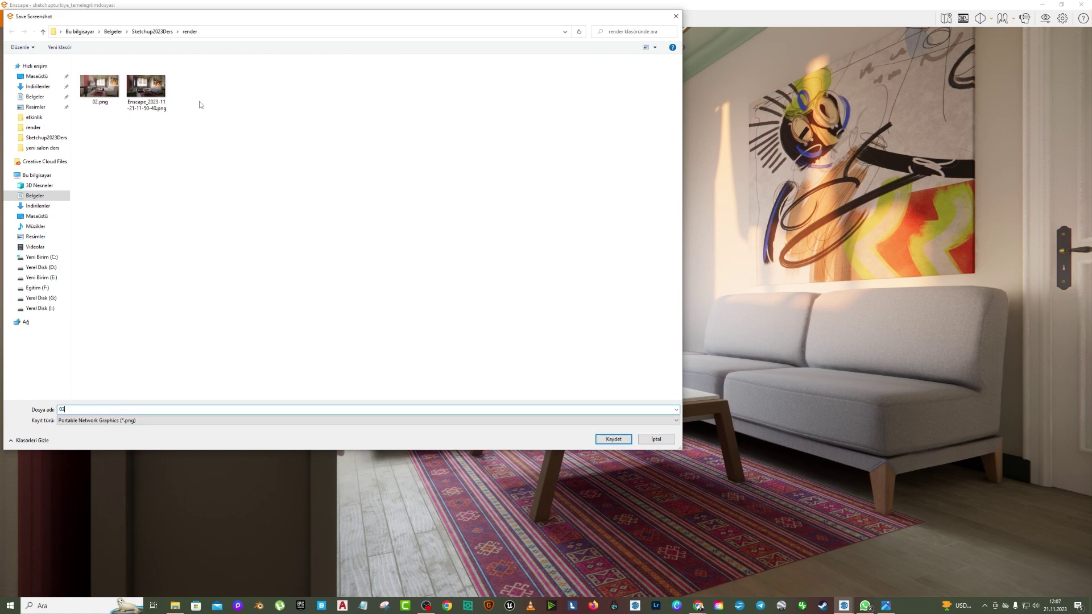
{"action": "left_click", "coordinate": [614, 439]}
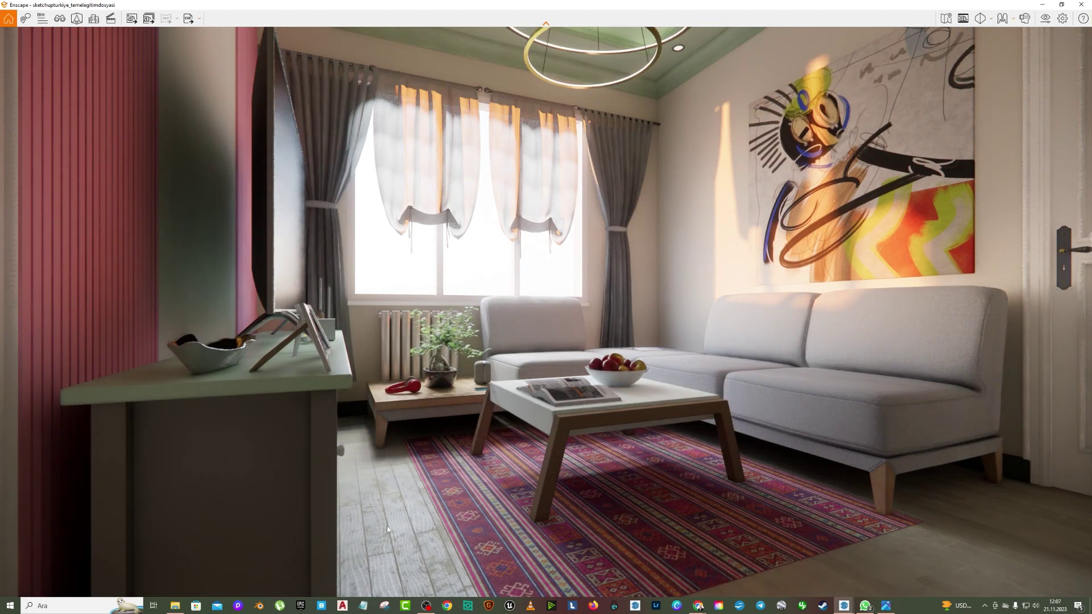
- Open the render folder in File Explorer and view 02.png full screen in Photos
{"action": "left_click", "coordinate": [173, 607]}
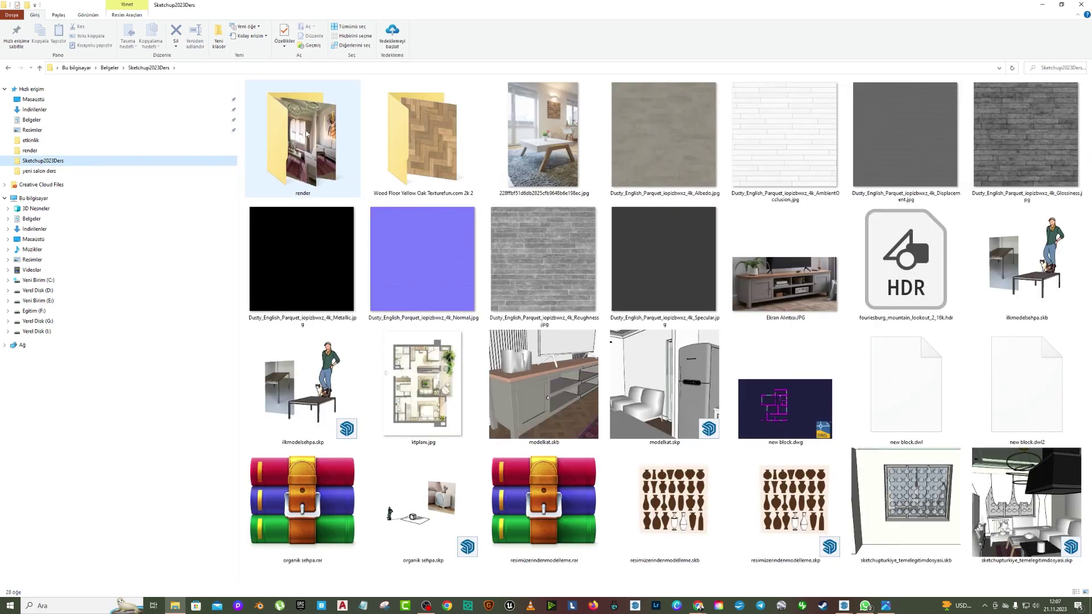
{"action": "double_click", "coordinate": [303, 152]}
{"action": "double_click", "coordinate": [362, 117]}
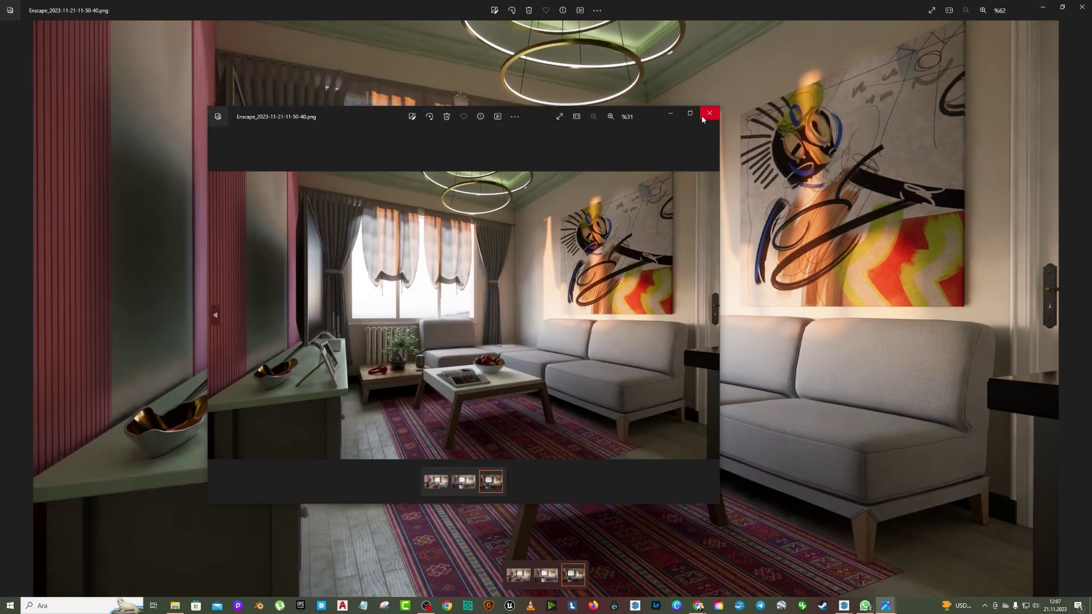
{"action": "left_click", "coordinate": [711, 112]}
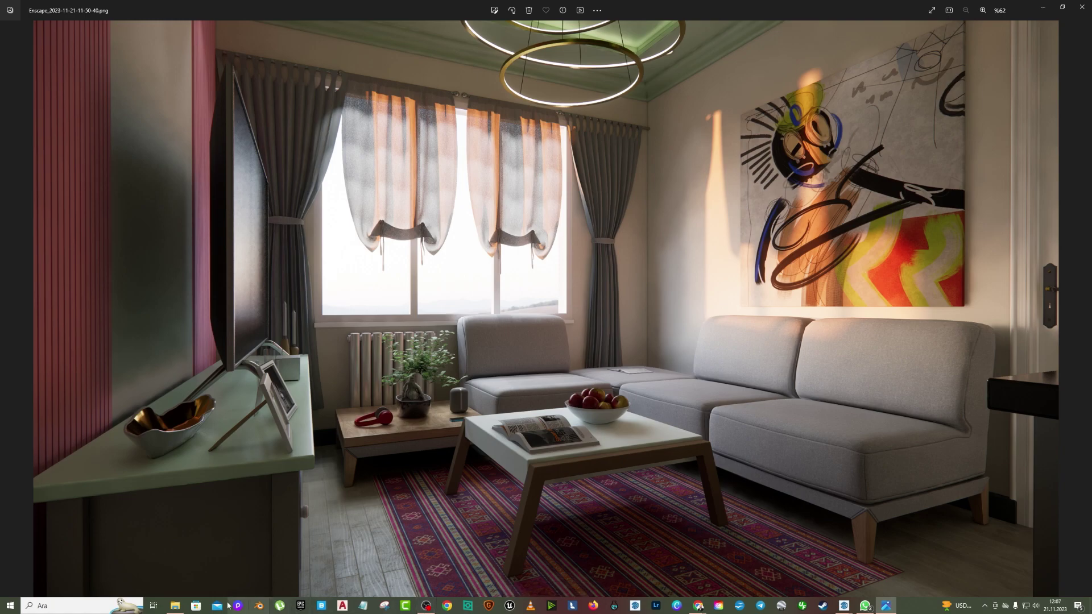
{"action": "left_click", "coordinate": [175, 606]}
{"action": "double_click", "coordinate": [267, 110]}
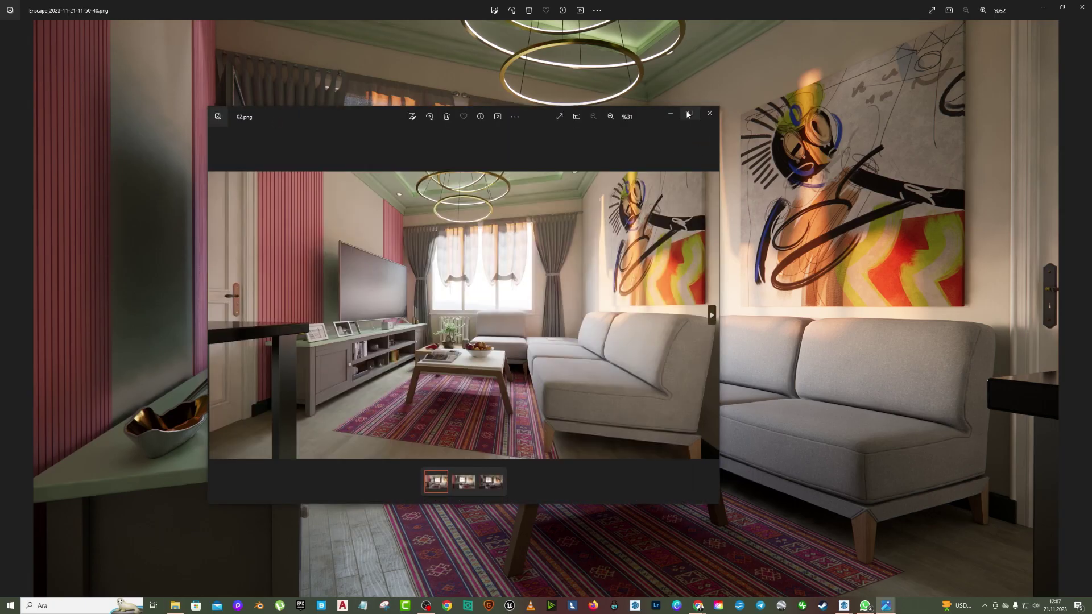
{"action": "left_click", "coordinate": [691, 113]}
- Flip between 02.png and 03.png, then reopen 03.png and close the viewer
{"action": "left_click", "coordinate": [1084, 310]}
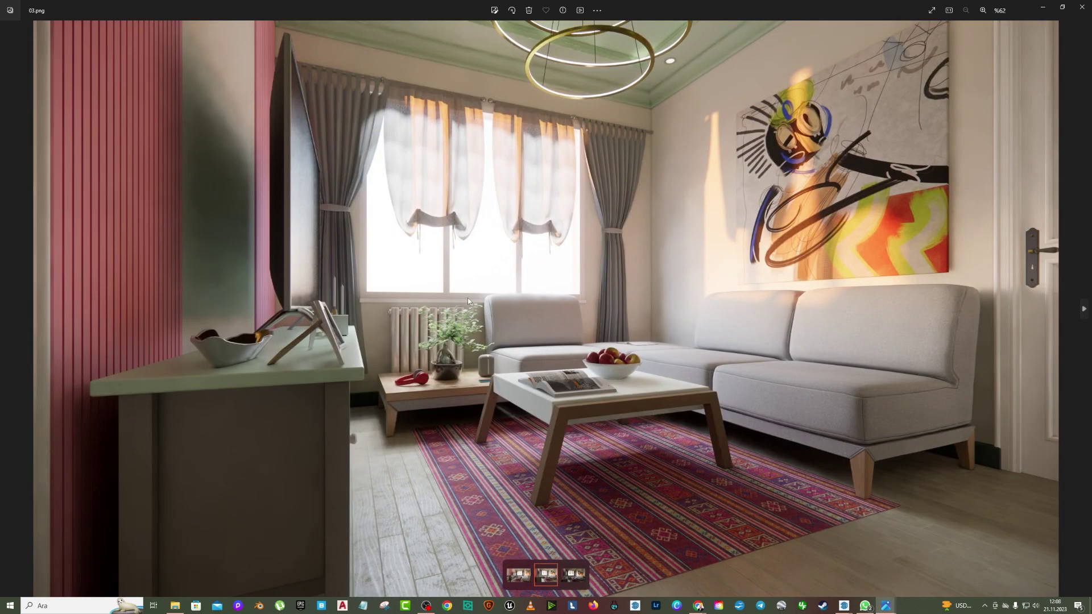
{"action": "left_click", "coordinate": [8, 310]}
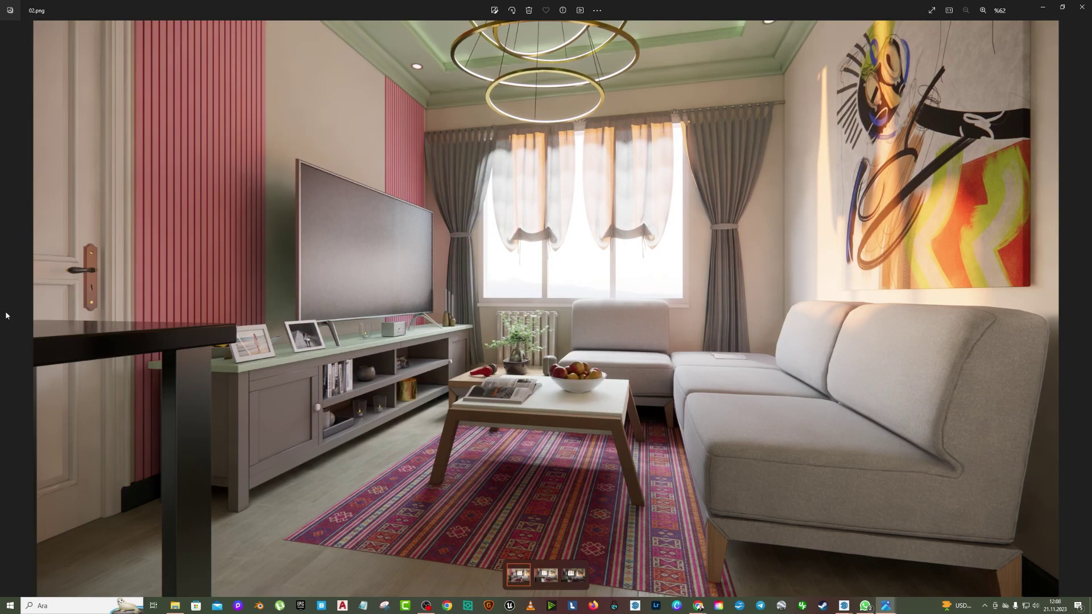
{"action": "scroll", "coordinate": [550, 368], "scroll_direction": "up", "scroll_amount": 3}
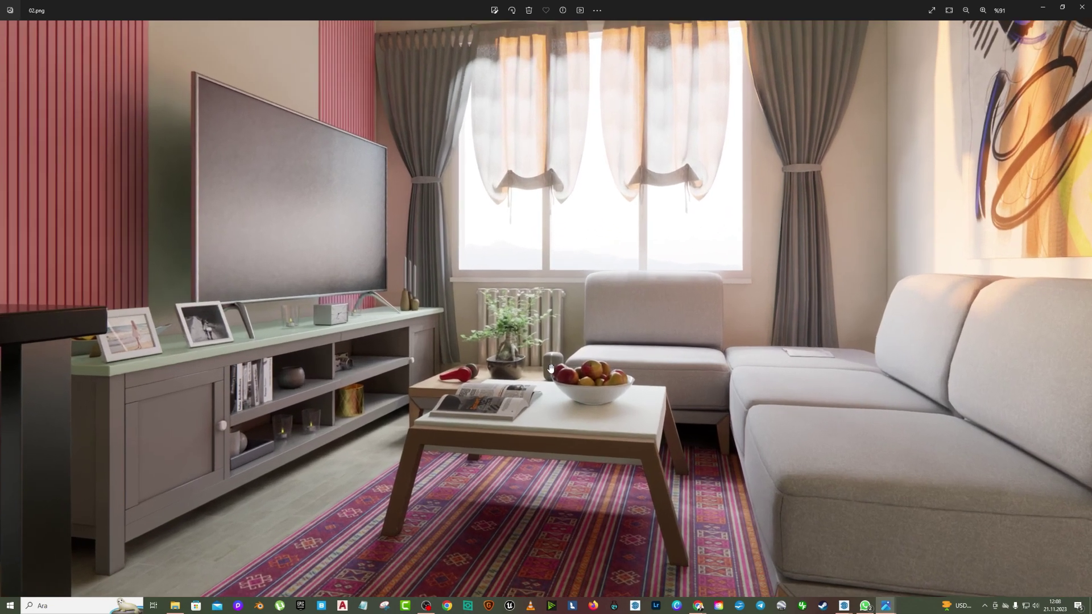
{"action": "scroll", "coordinate": [550, 369], "scroll_direction": "down", "scroll_amount": 2}
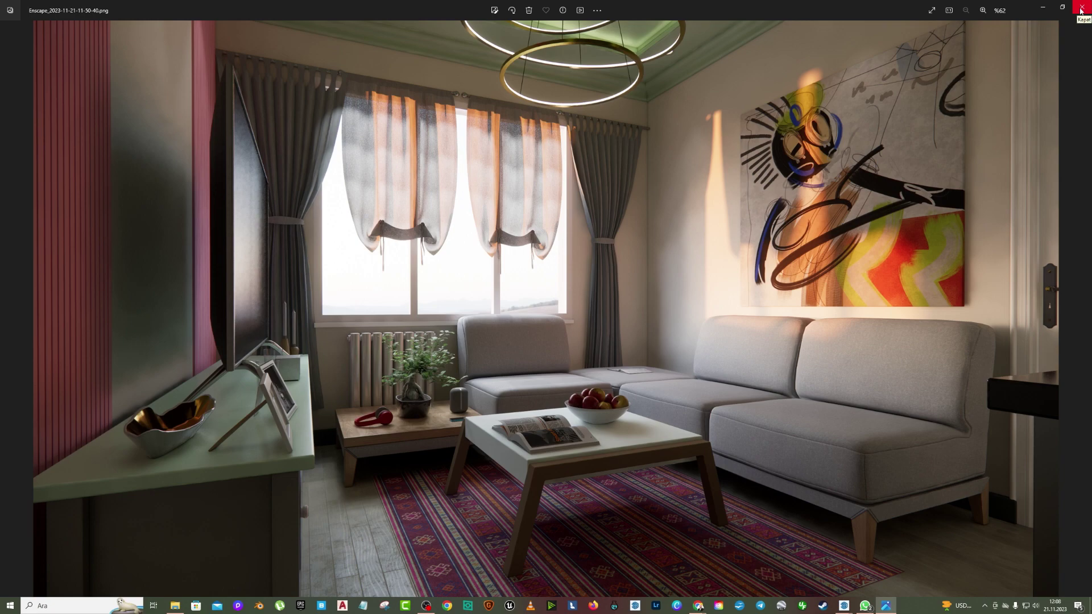
{"action": "left_click", "coordinate": [1081, 10]}
{"action": "double_click", "coordinate": [330, 124]}
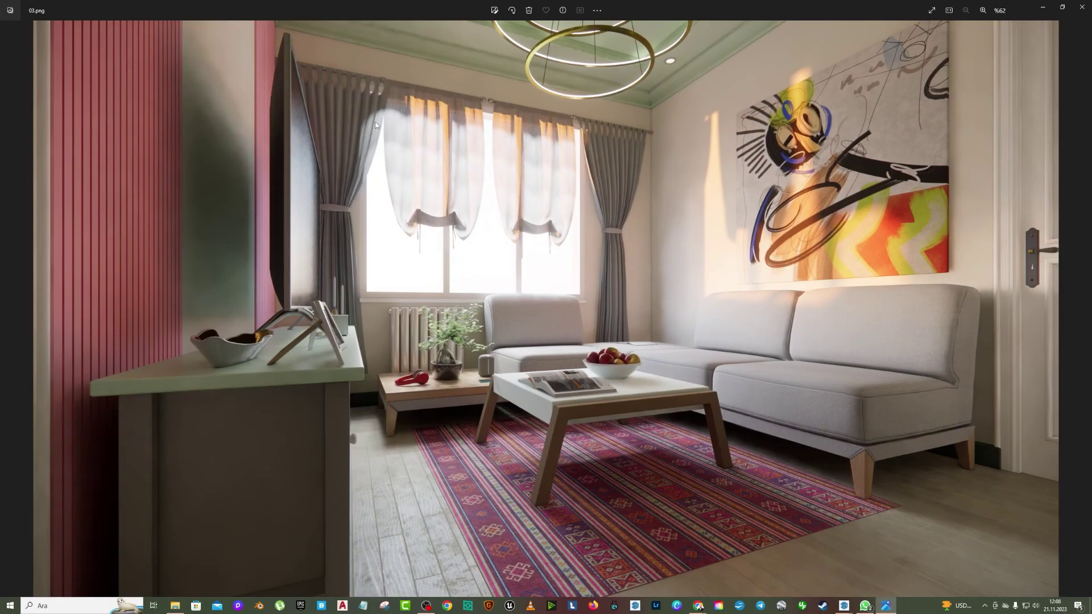
{"action": "mouse_move", "coordinate": [657, 390]}
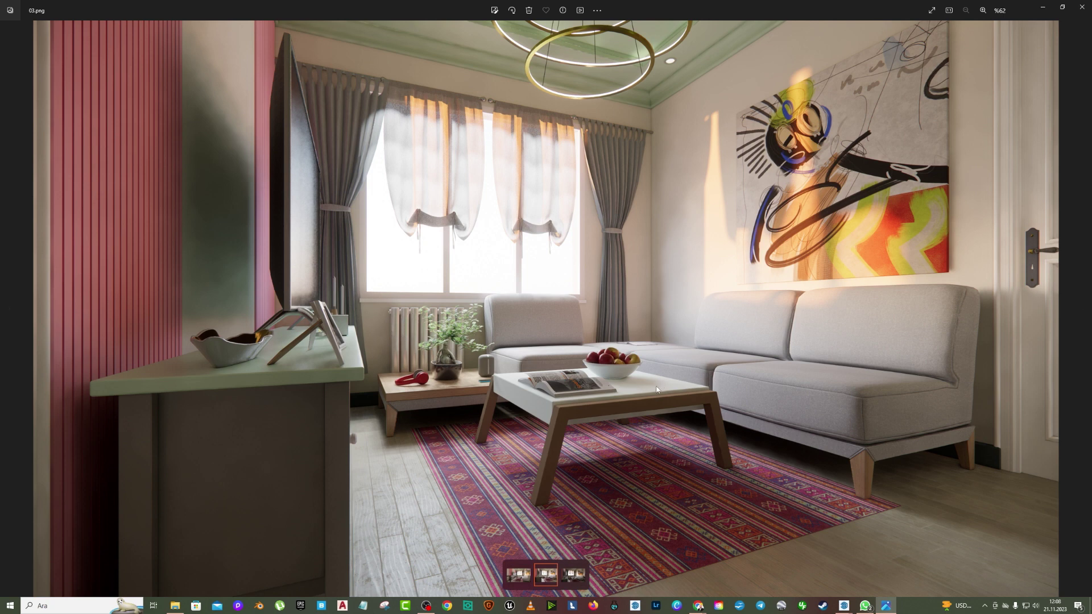
{"action": "left_click", "coordinate": [1082, 7]}
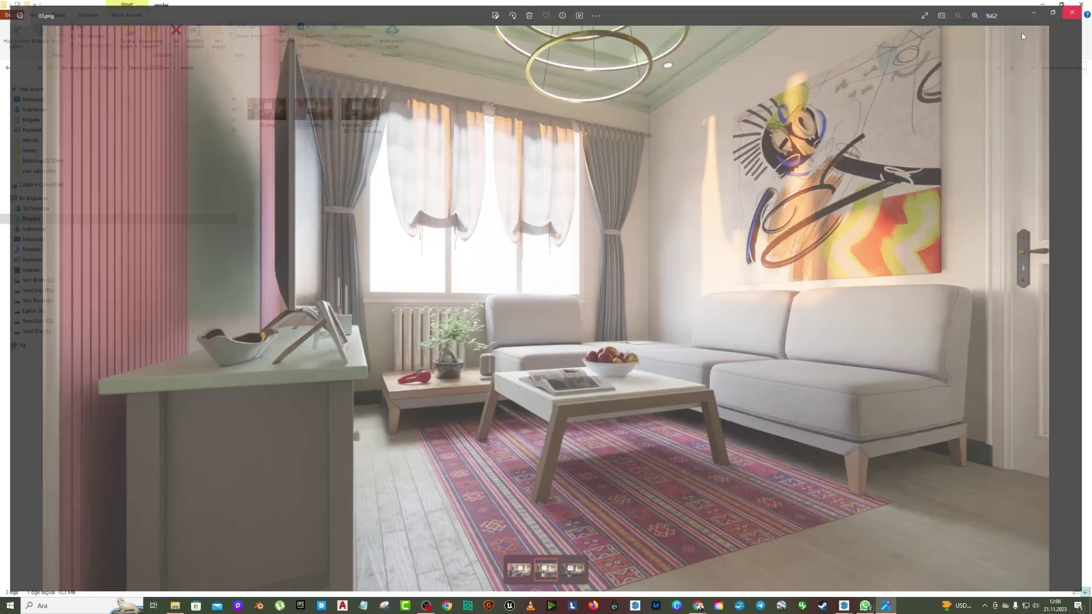
- Restore the Enscape window and pan and orbit SketchUp onto the sofa and side table
{"action": "left_click", "coordinate": [1082, 4]}
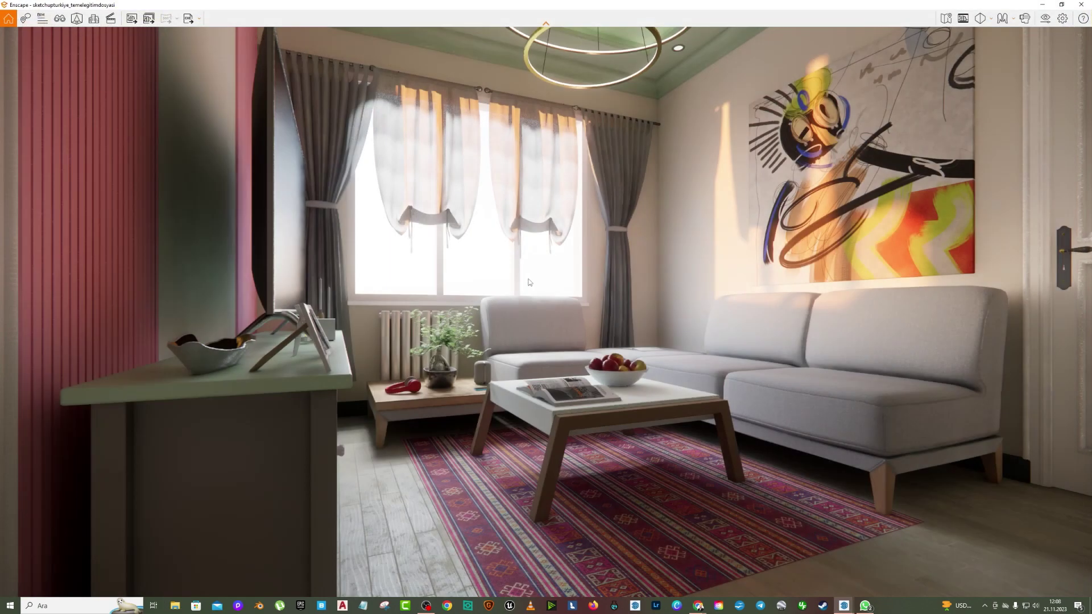
{"action": "left_click", "coordinate": [1061, 5]}
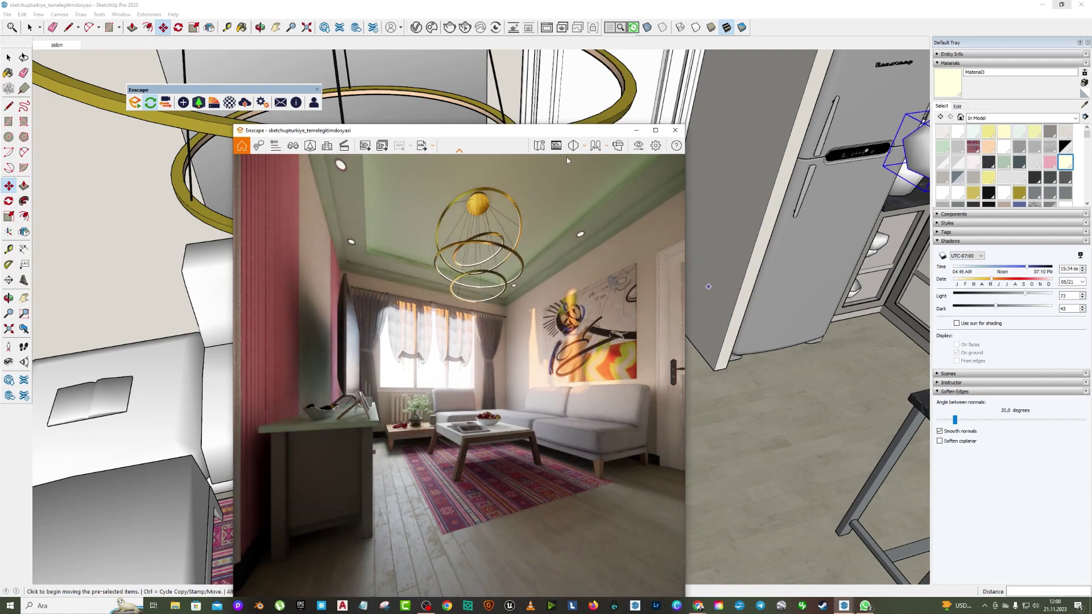
{"action": "left_click_drag", "start_coordinate": [576, 135], "coordinate": [156, 134]}
{"action": "left_click", "coordinate": [275, 27]}
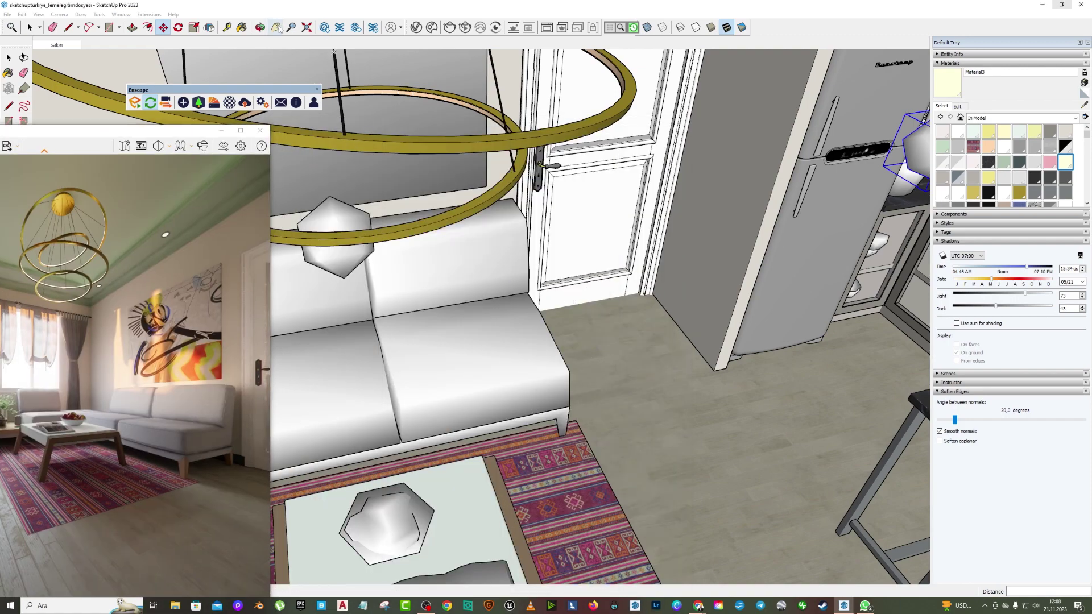
{"action": "left_click_drag", "start_coordinate": [302, 342], "coordinate": [560, 203]}
{"action": "mouse_move", "coordinate": [560, 203]}
{"action": "middle_mouse_down"}
{"action": "mouse_move", "coordinate": [475, 305]}
{"action": "mouse_move", "coordinate": [538, 250]}
{"action": "middle_mouse_up"}
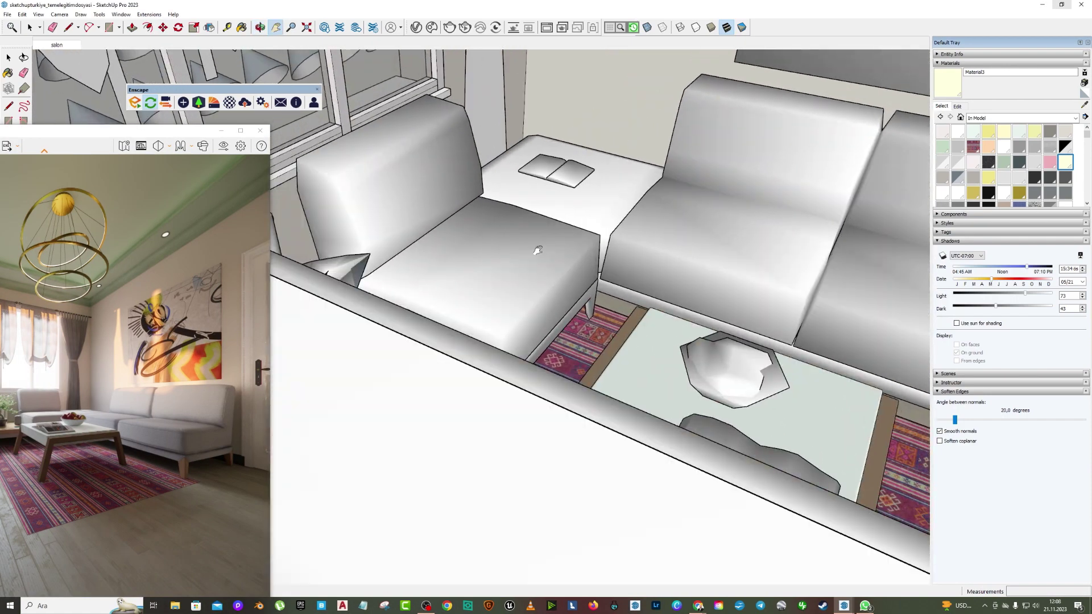
{"action": "left_click_drag", "start_coordinate": [190, 134], "coordinate": [140, 381]}
{"action": "scroll", "coordinate": [264, 175], "scroll_direction": "down", "scroll_amount": 3}
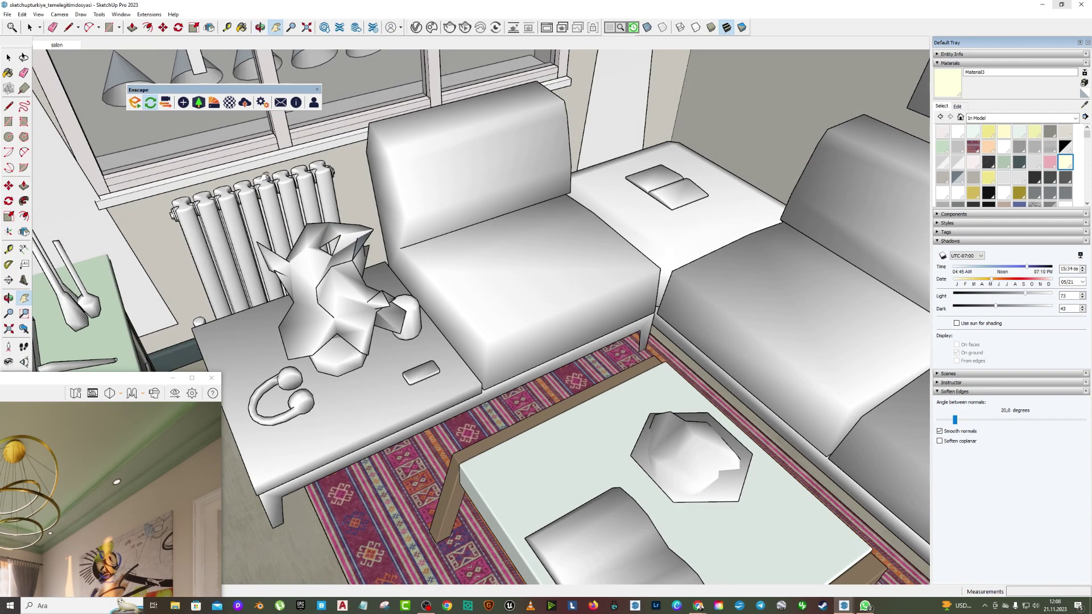
- Eyedrop Material9 and give it 54.3% roughness and 14.2% metallic in the Enscape Material Editor
{"action": "left_click", "coordinate": [233, 106]}
{"action": "left_click_drag", "start_coordinate": [170, 47], "coordinate": [651, 81]}
{"action": "left_click", "coordinate": [1084, 106]}
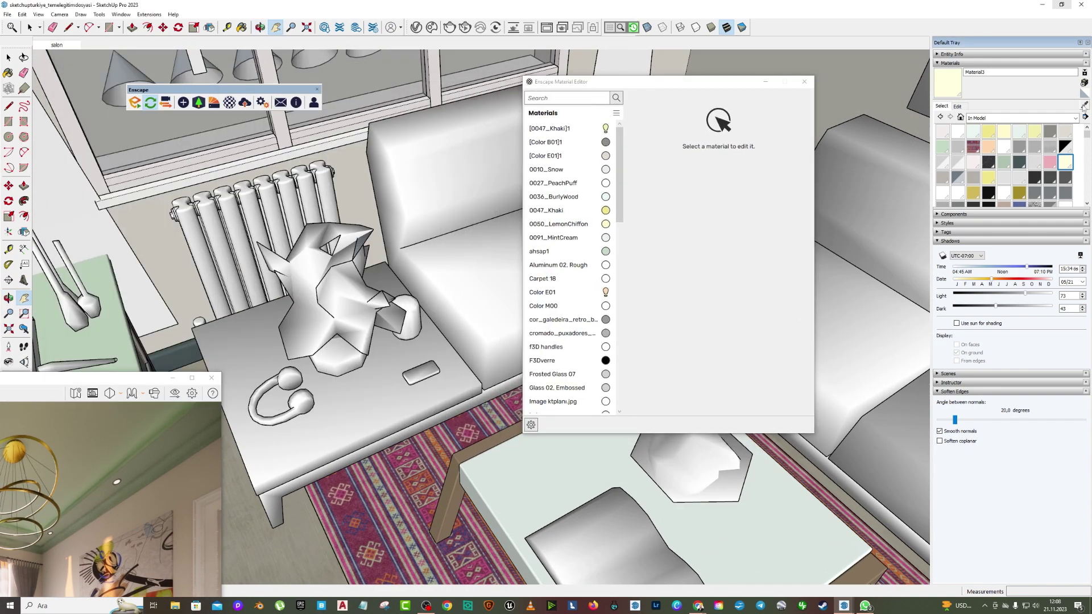
{"action": "left_click", "coordinate": [272, 200]}
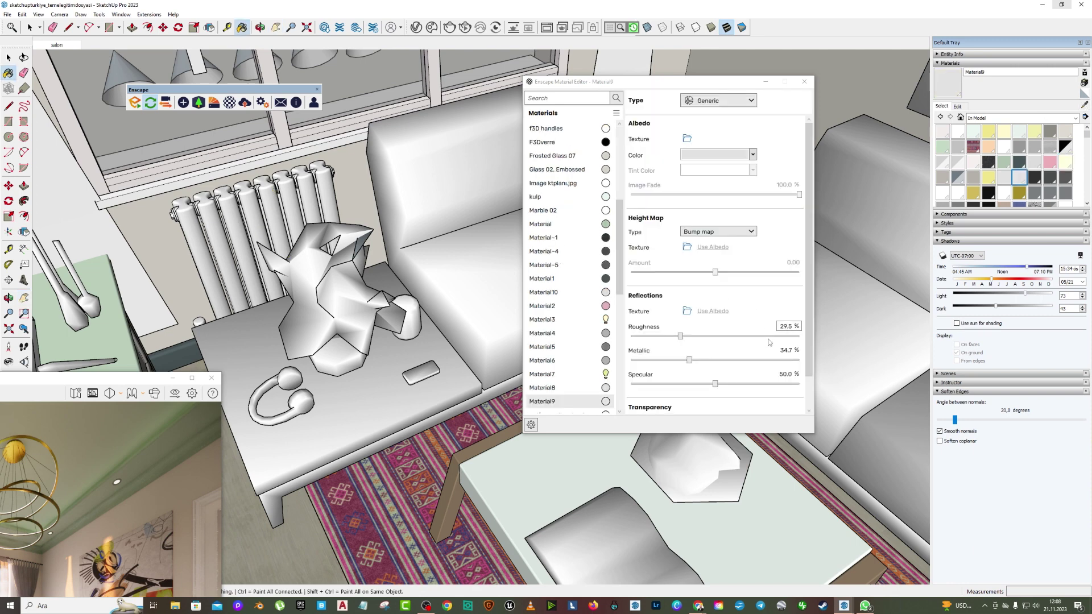
{"action": "mouse_move", "coordinate": [681, 336]}
{"action": "left_mouse_down"}
{"action": "mouse_move", "coordinate": [723, 336]}
{"action": "mouse_move", "coordinate": [655, 360]}
{"action": "left_mouse_up"}
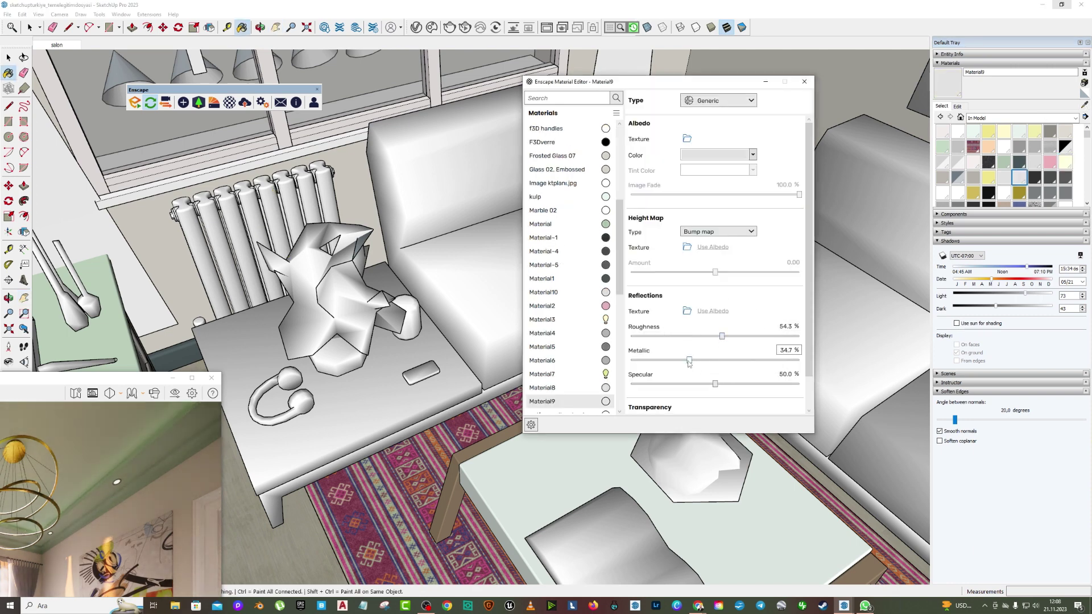
{"action": "left_click_drag", "start_coordinate": [252, 311], "coordinate": [424, 156]}
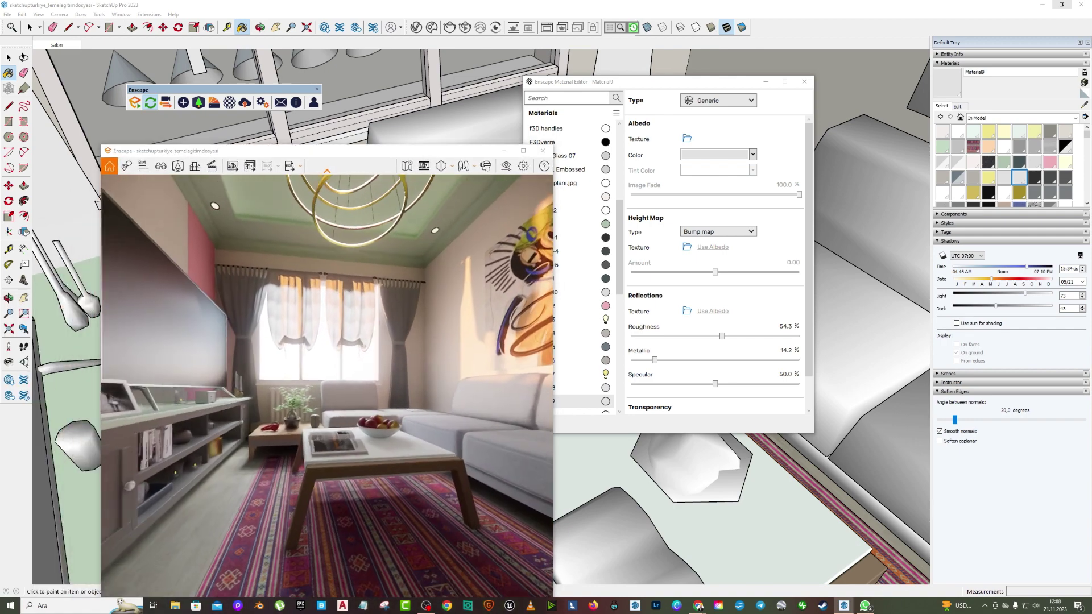
{"action": "mouse_move", "coordinate": [448, 146]}
{"action": "left_mouse_down"}
{"action": "mouse_move", "coordinate": [345, 170]}
{"action": "mouse_move", "coordinate": [131, 170]}
{"action": "left_mouse_up"}
{"action": "left_click_drag", "start_coordinate": [715, 82], "coordinate": [622, 76]}
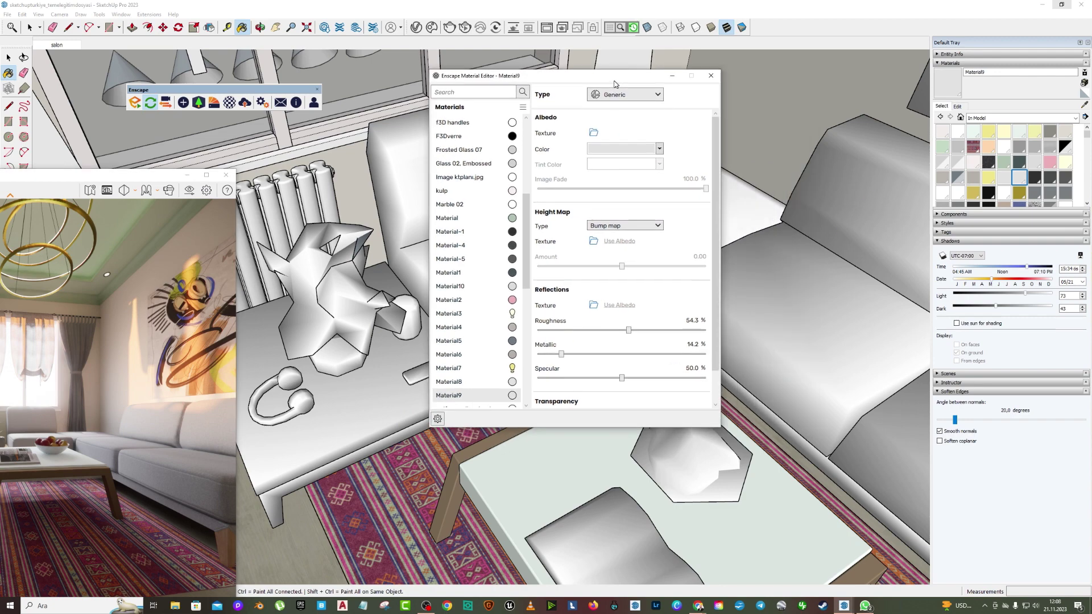
{"action": "left_click", "coordinate": [215, 102]}
- Search the Enscape Material Library for 'marble' and import Marble 04
{"action": "left_click_drag", "start_coordinate": [434, 93], "coordinate": [726, 100]}
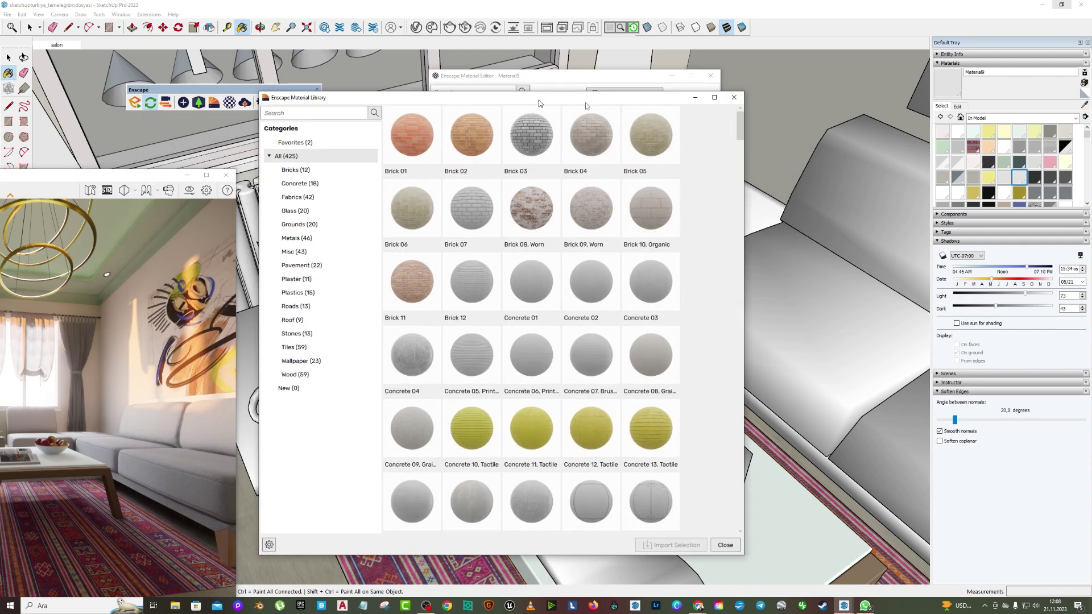
{"action": "left_click", "coordinate": [484, 115]}
{"action": "type", "text": "ma"}
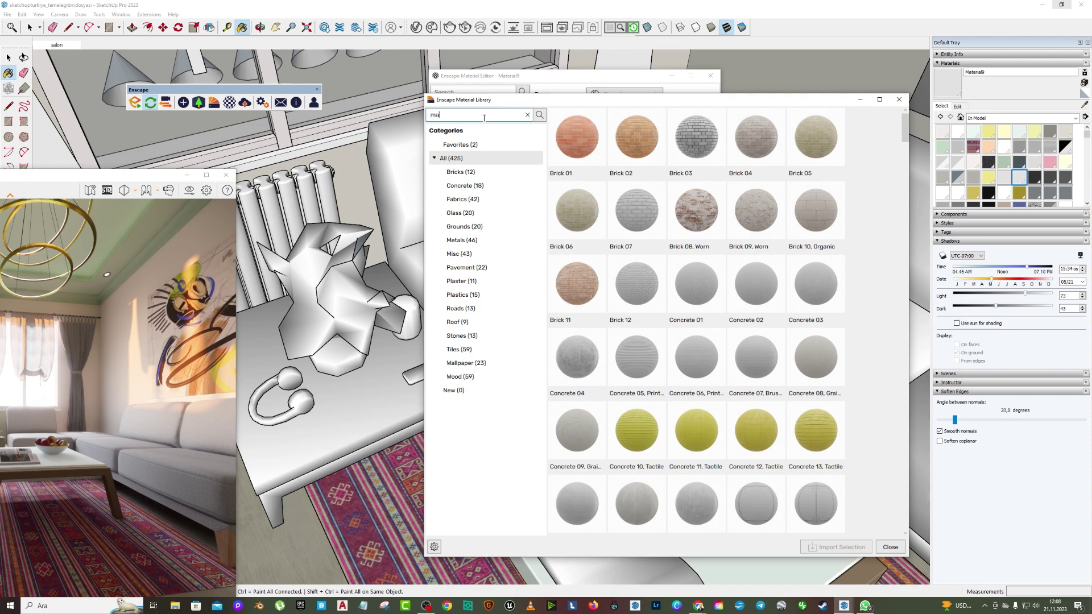
{"action": "type", "text": "rble"}
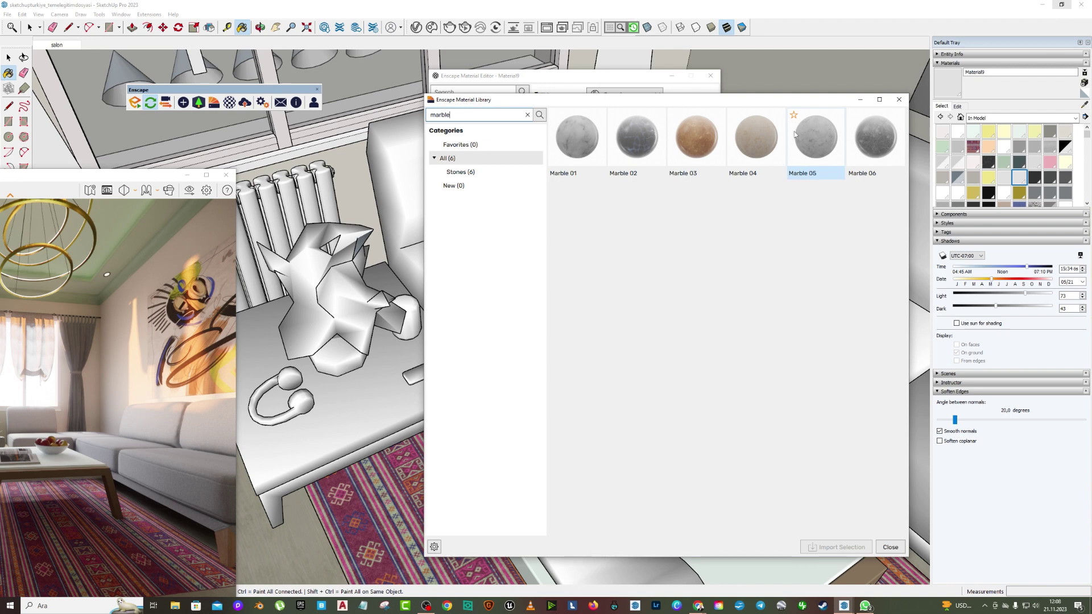
{"action": "left_click", "coordinate": [756, 133]}
{"action": "left_click", "coordinate": [827, 546]}
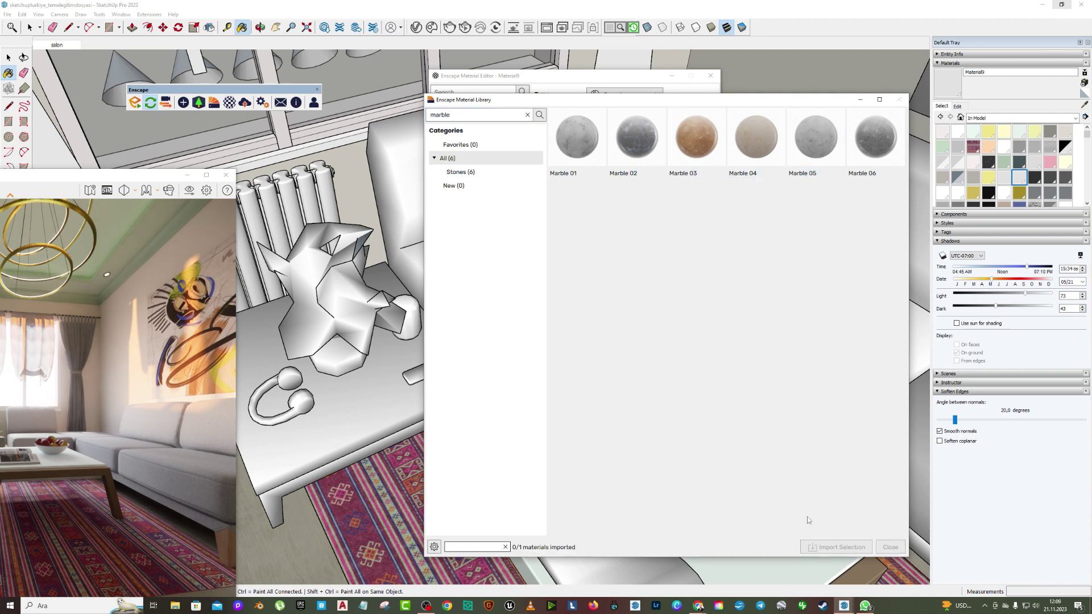
{"action": "left_click", "coordinate": [892, 103]}
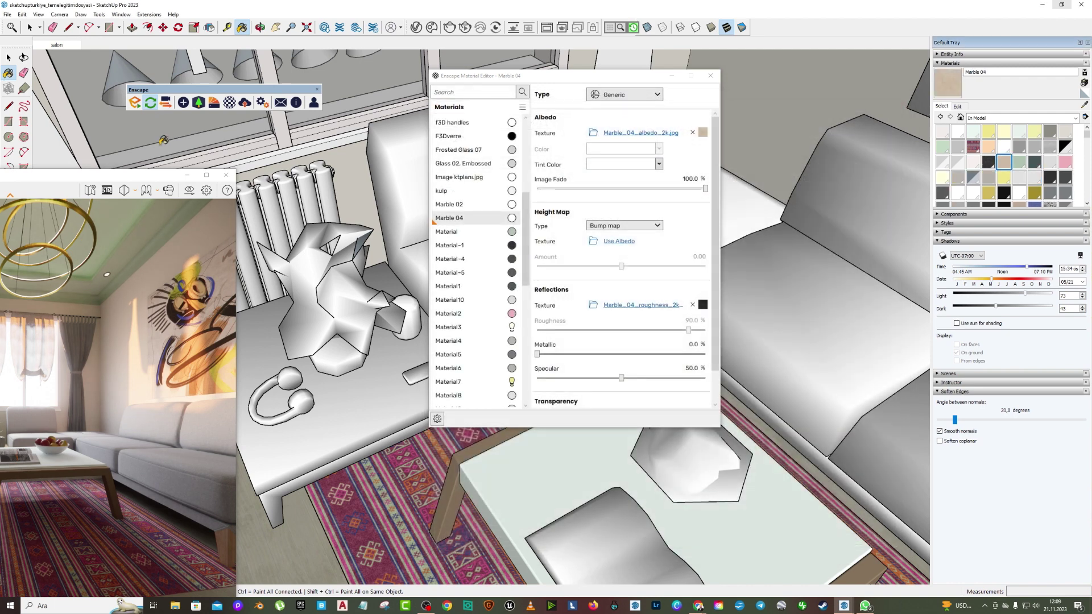
- Paint the coffee table top with Marble 04 and reset its colour to the original
{"action": "left_click", "coordinate": [9, 57]}
{"action": "left_click", "coordinate": [533, 490]}
{"action": "double_click", "coordinate": [533, 489]}
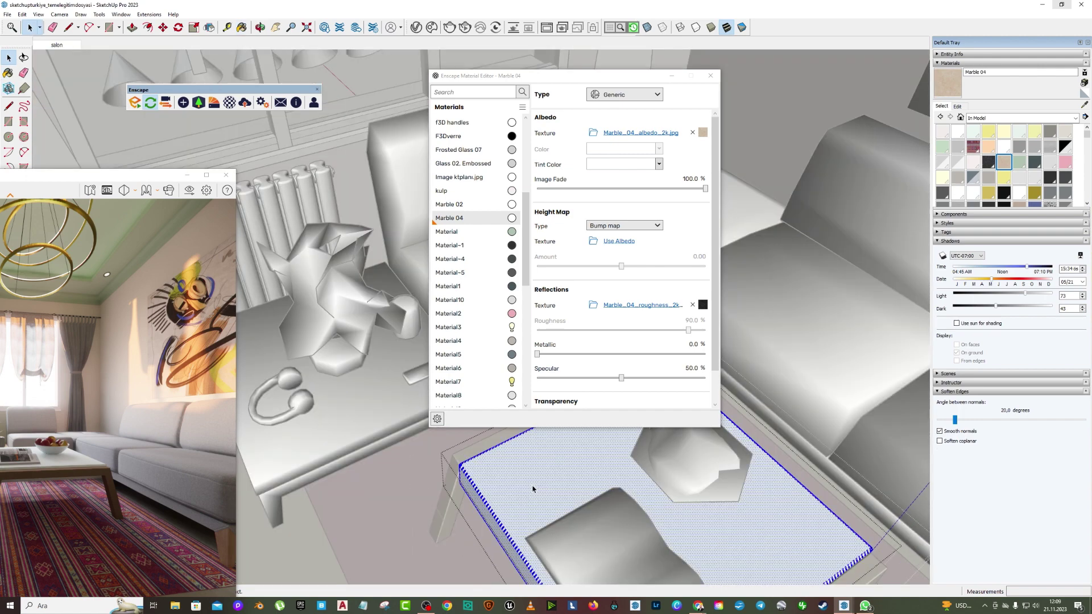
{"action": "left_click_drag", "start_coordinate": [123, 179], "coordinate": [254, 155]}
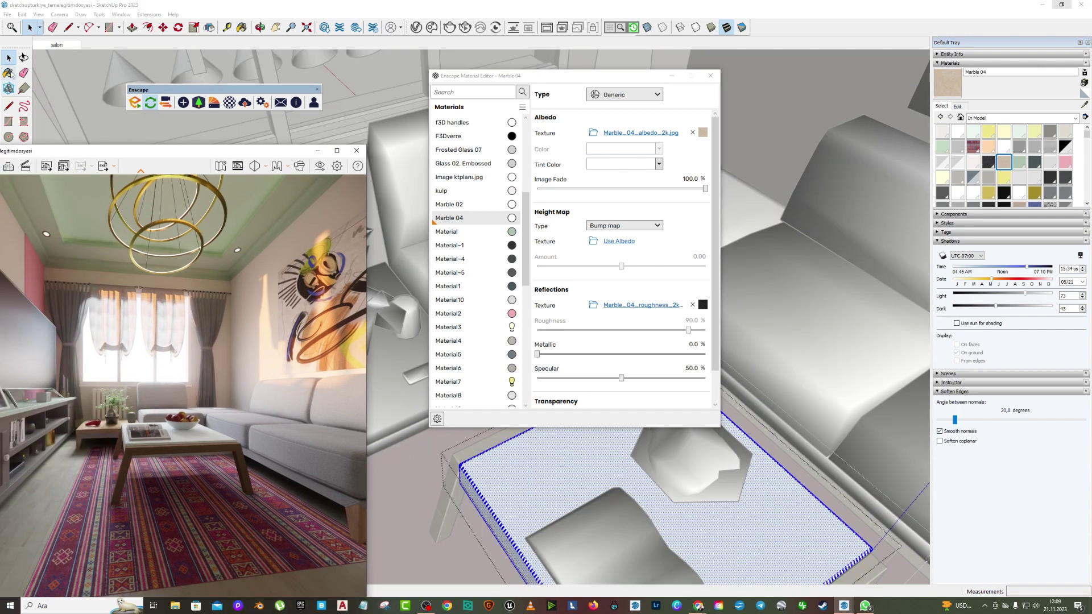
{"action": "left_click", "coordinate": [8, 73]}
{"action": "left_click", "coordinate": [502, 472]}
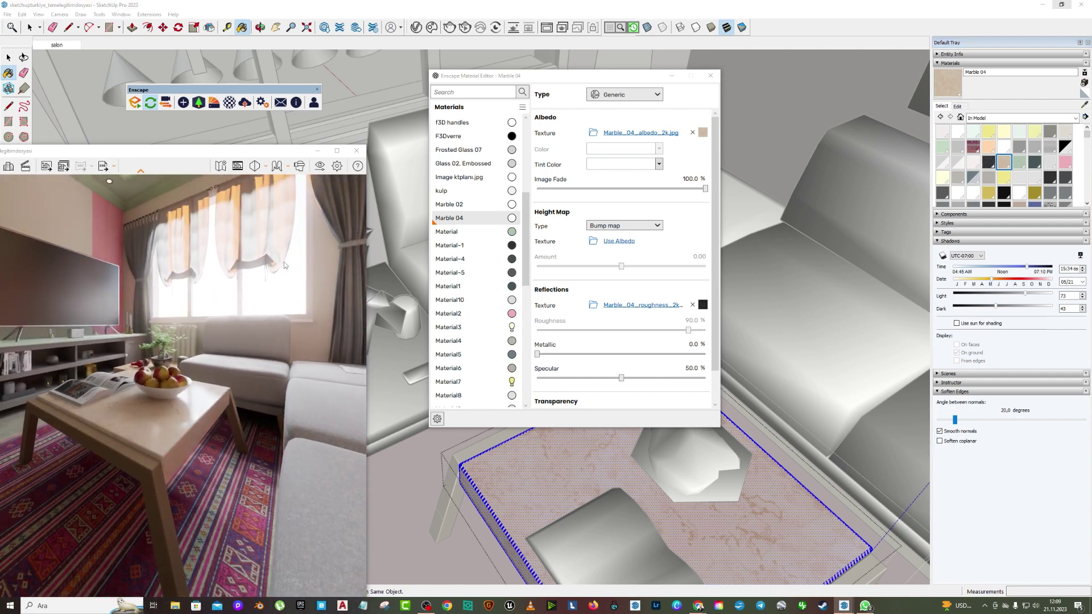
{"action": "left_click", "coordinate": [961, 109]}
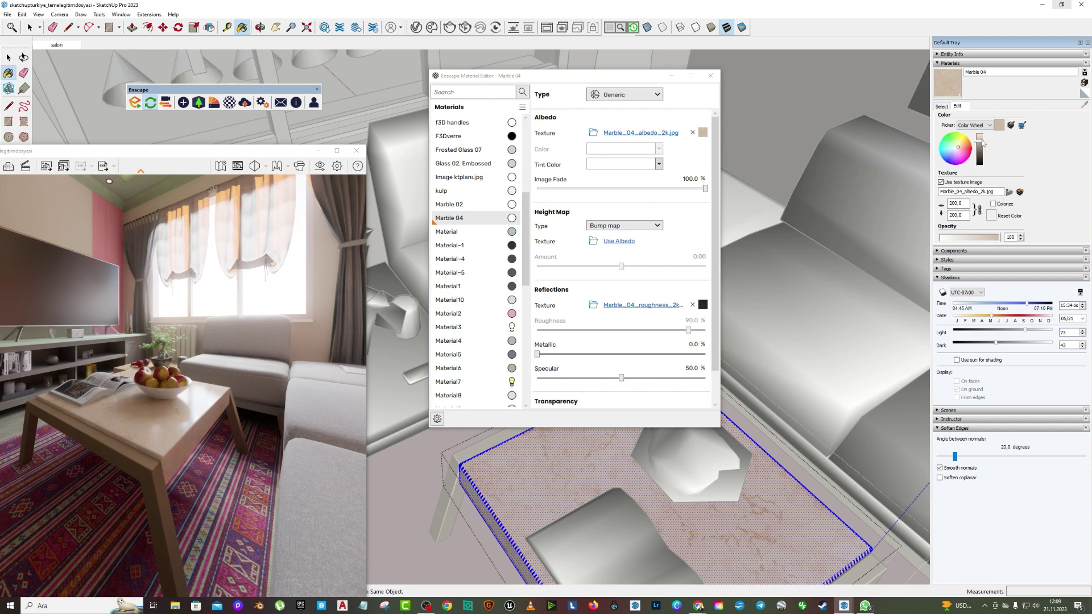
{"action": "left_click", "coordinate": [980, 143]}
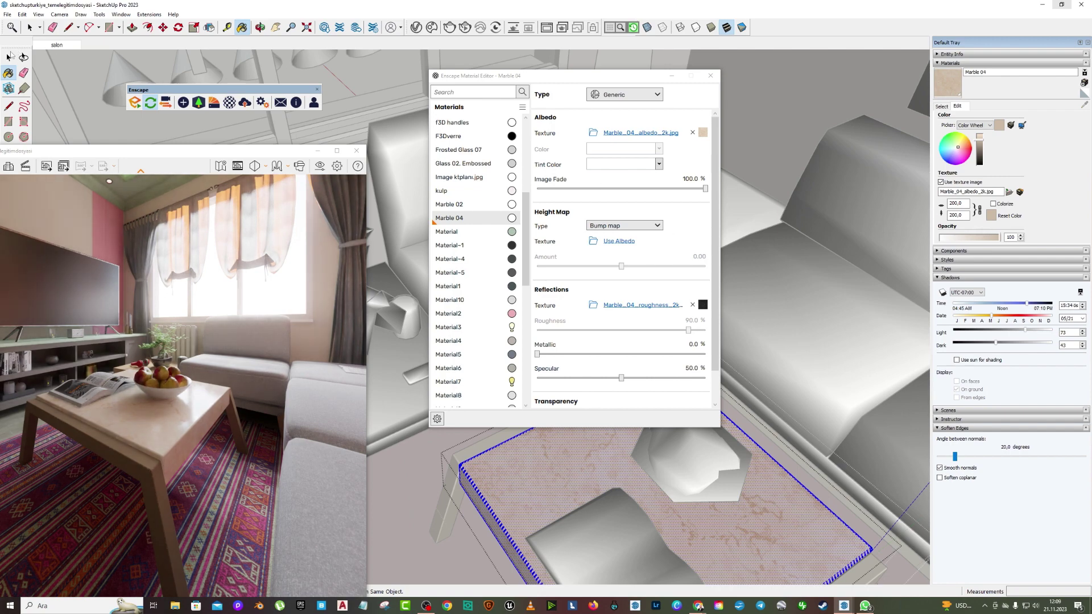
- Close the Enscape material editor, orbit over the sofa and rug, and load the yanayak material
{"action": "key", "text": "space"}
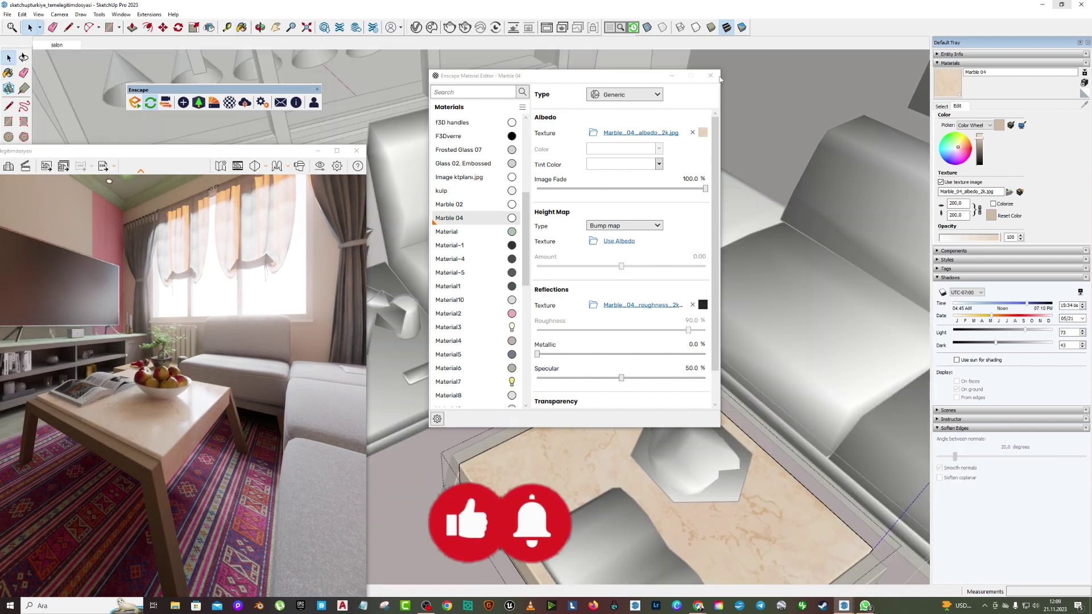
{"action": "left_click", "coordinate": [710, 76]}
{"action": "scroll", "coordinate": [582, 351], "scroll_direction": "up", "scroll_amount": 6}
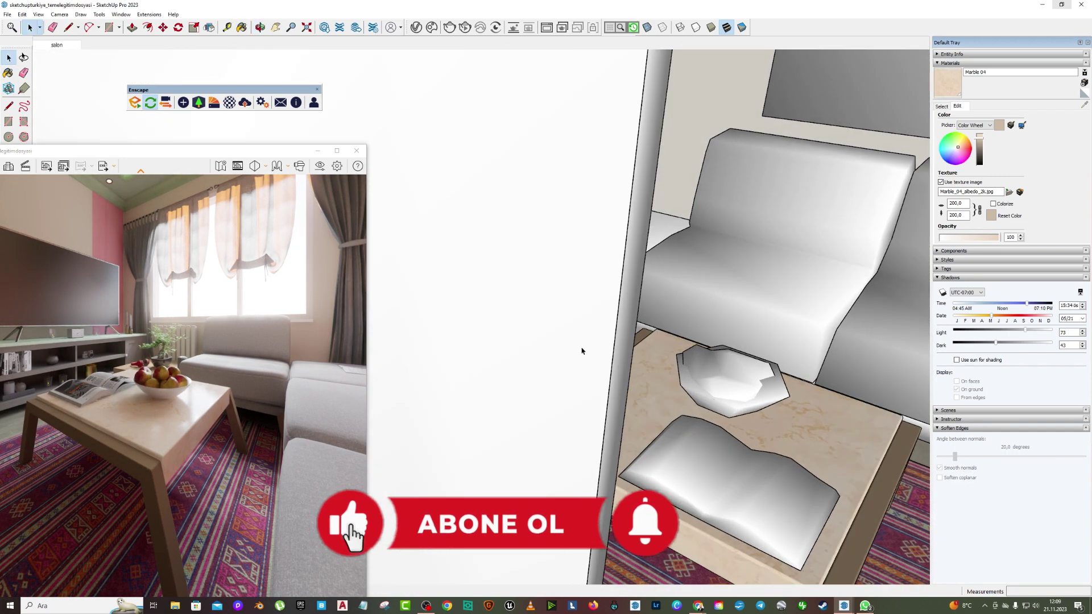
{"action": "middle_click_drag", "start_coordinate": [582, 351], "coordinate": [919, 275]}
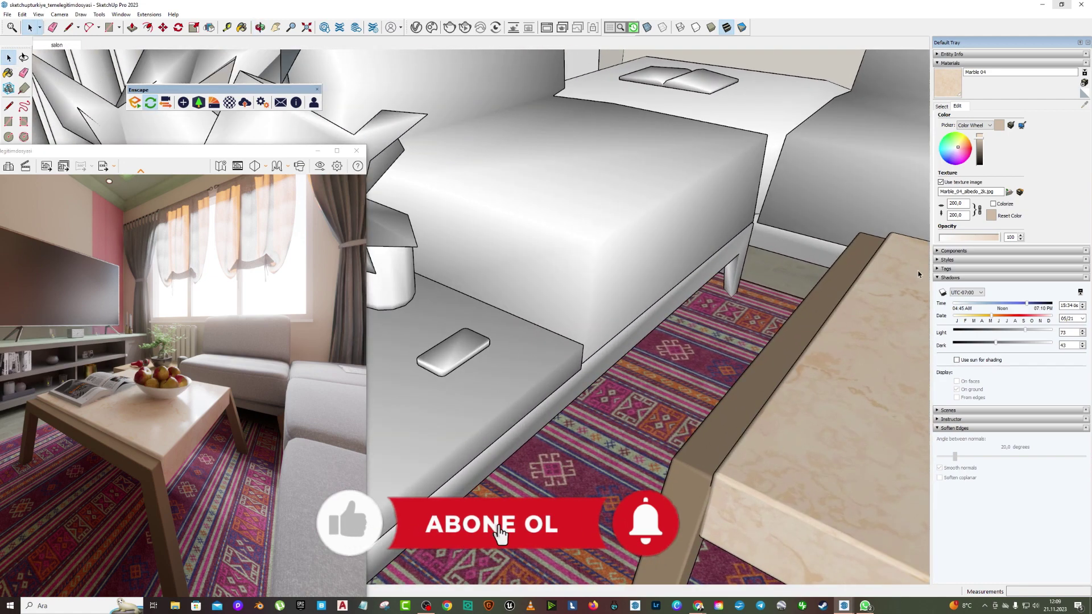
{"action": "key", "text": "b"}
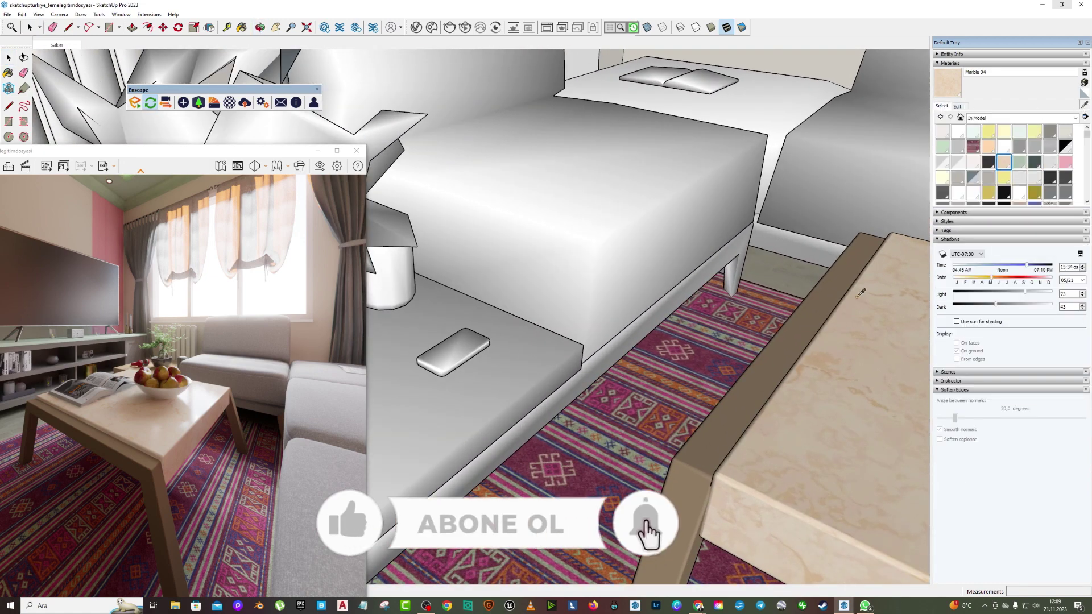
{"action": "left_click", "coordinate": [860, 292], "text": "alt"}
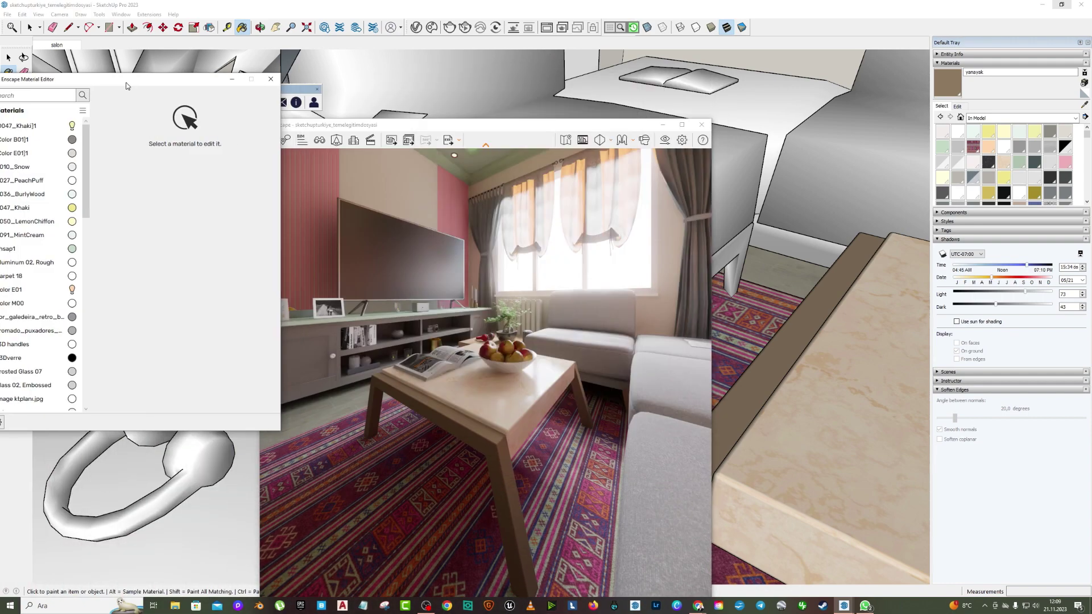
- Lower the table frame's yanayak roughness to 35.6% and show the Enscape render full screen
{"action": "left_click", "coordinate": [1084, 105]}
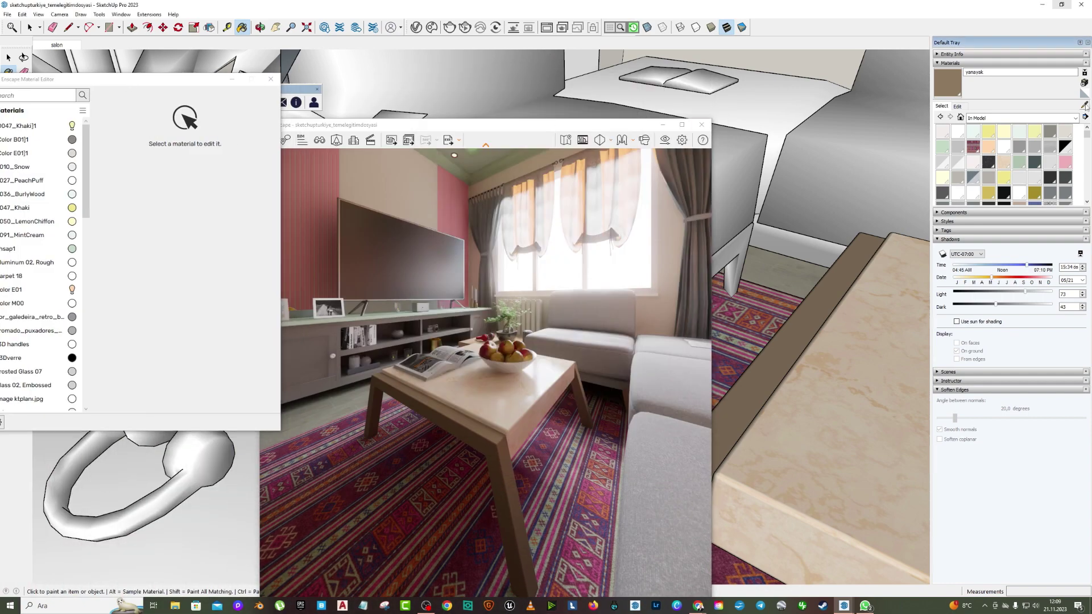
{"action": "left_click", "coordinate": [829, 287]}
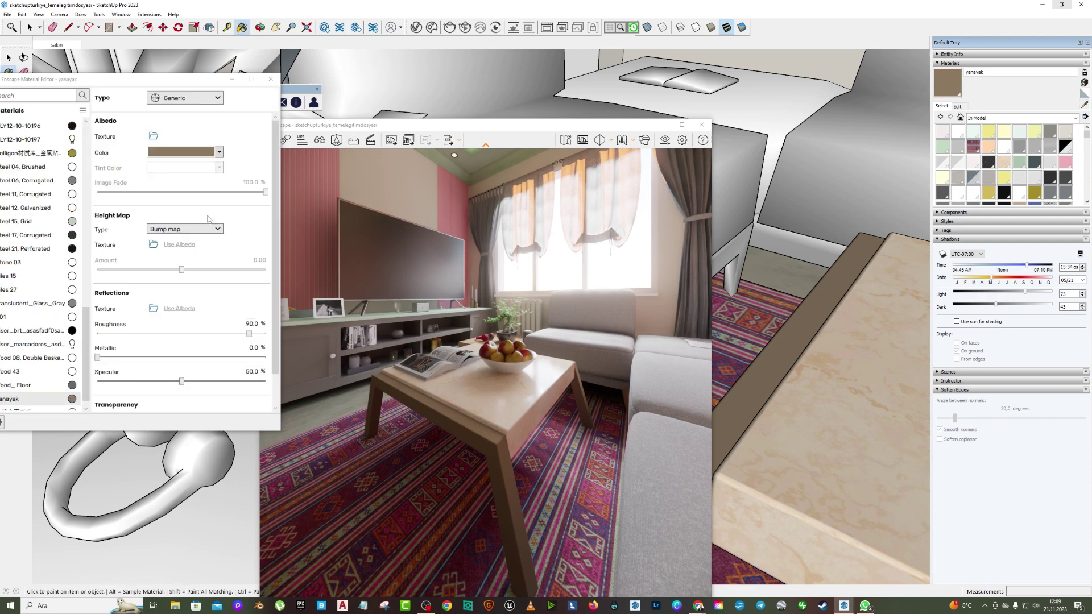
{"action": "left_click_drag", "start_coordinate": [249, 333], "coordinate": [157, 334]}
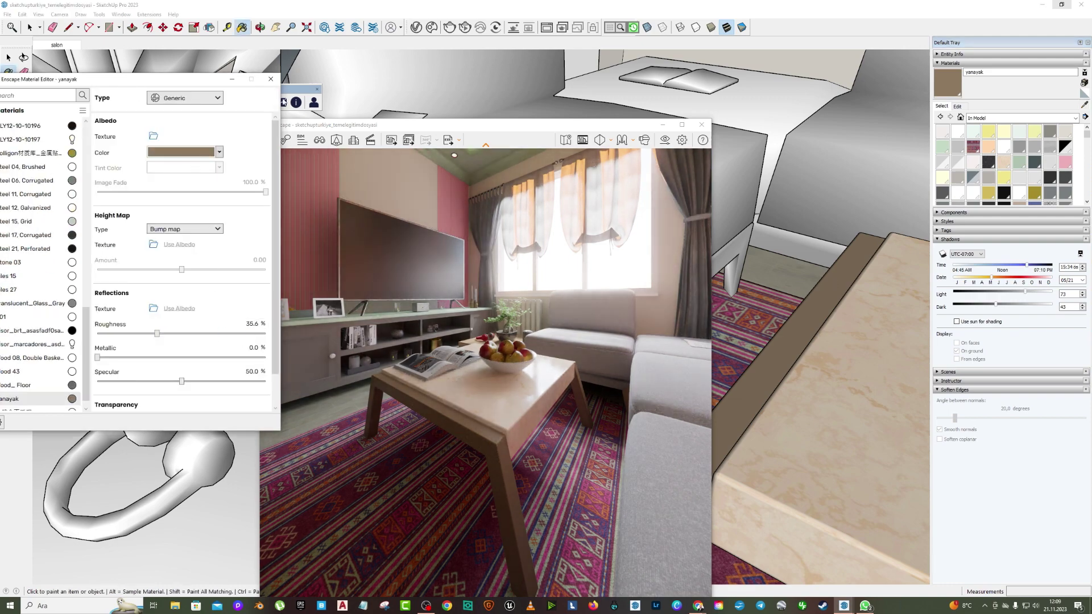
{"action": "left_click", "coordinate": [271, 80]}
{"action": "left_click", "coordinate": [682, 124]}
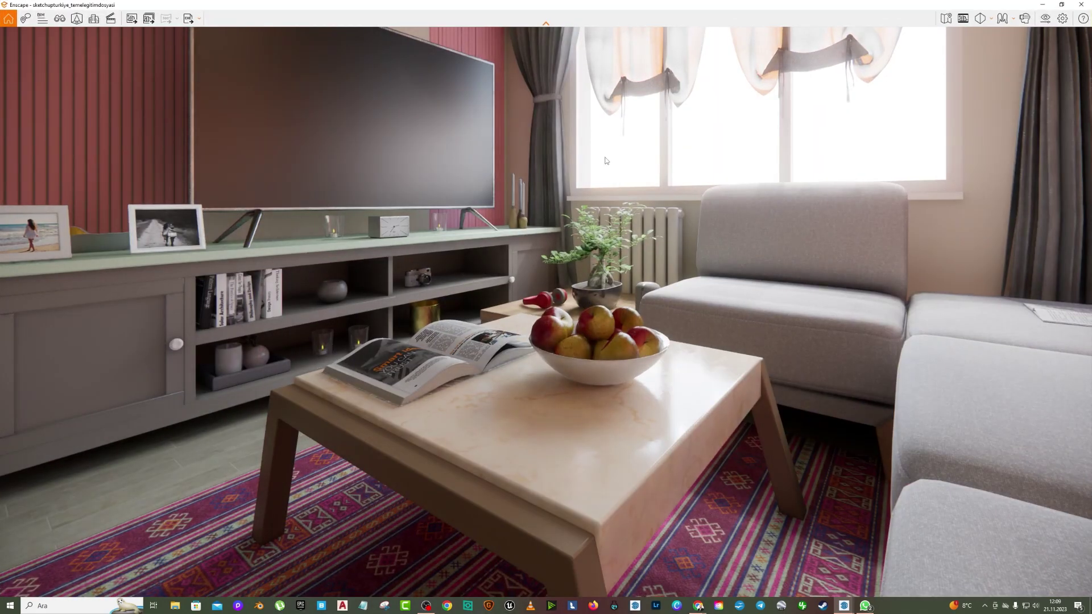
{"action": "scroll", "coordinate": [642, 140], "scroll_direction": "down", "scroll_amount": 5}
- Take an Enscape screenshot and save it as 04.png, correcting the mistyped 03
{"action": "scroll", "coordinate": [546, 312], "scroll_direction": "down", "scroll_amount": 5}
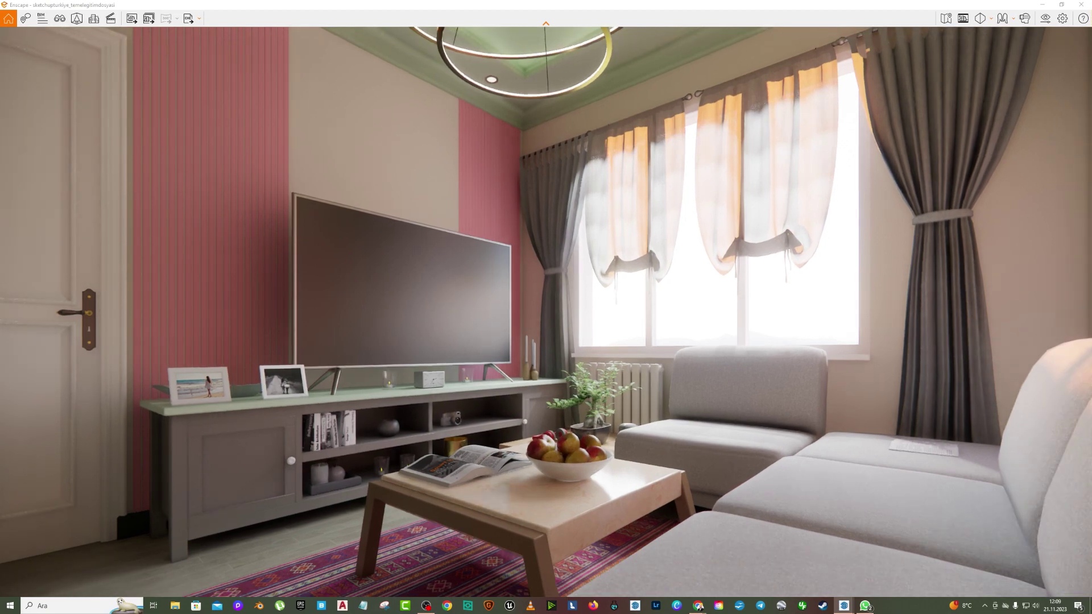
{"action": "scroll", "coordinate": [546, 312], "scroll_direction": "down", "scroll_amount": 5}
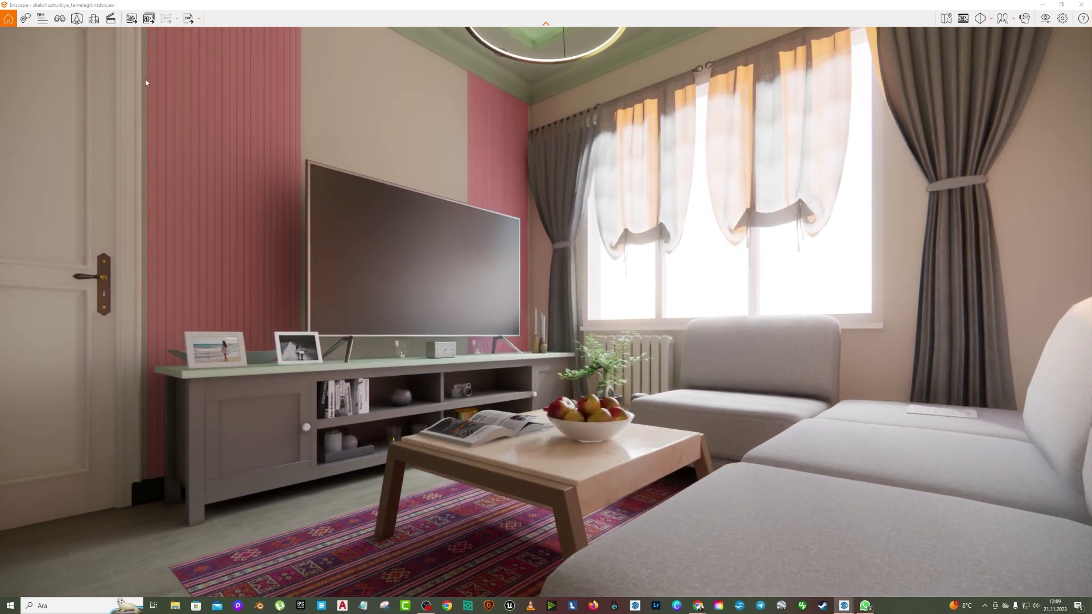
{"action": "left_click", "coordinate": [130, 19]}
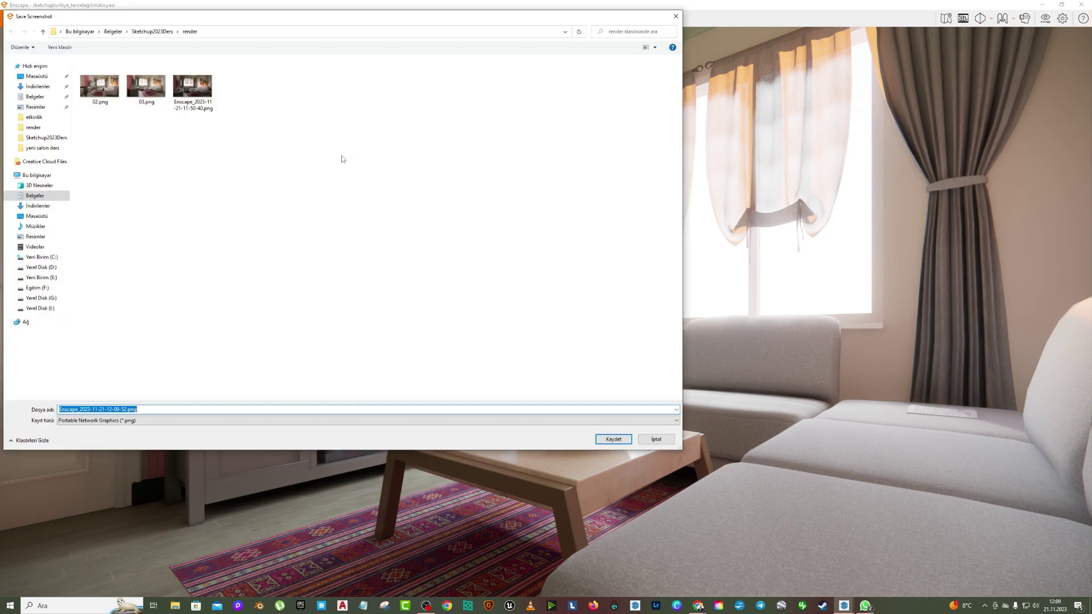
{"action": "type", "text": "03"}
{"action": "key", "text": "BackSpace"}
{"action": "type", "text": "4"}
{"action": "left_click", "coordinate": [612, 439]}
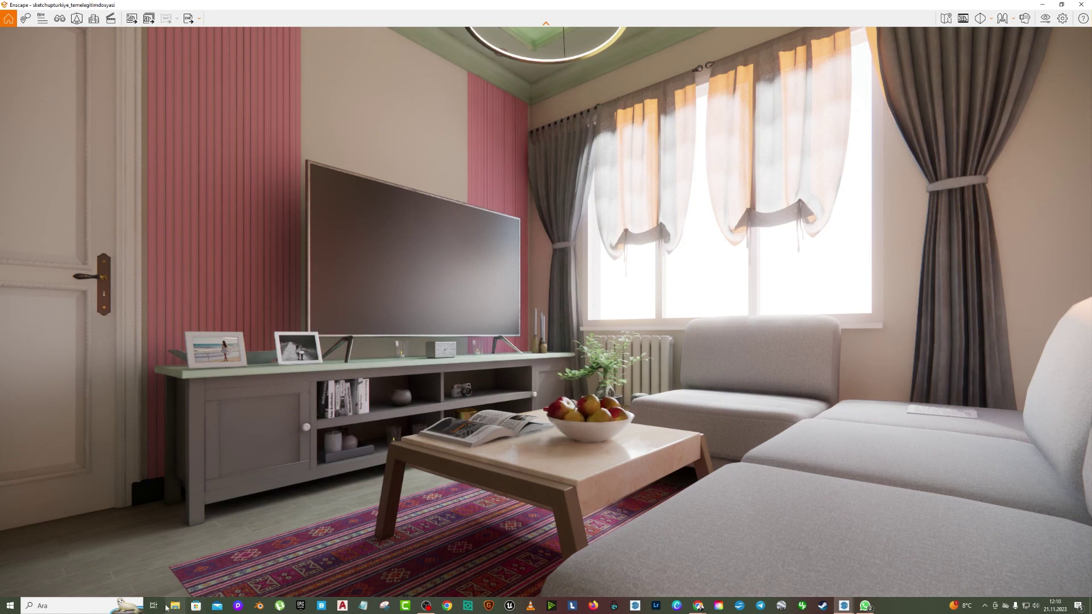
{"action": "left_click", "coordinate": [175, 606]}
{"action": "left_click", "coordinate": [42, 160]}
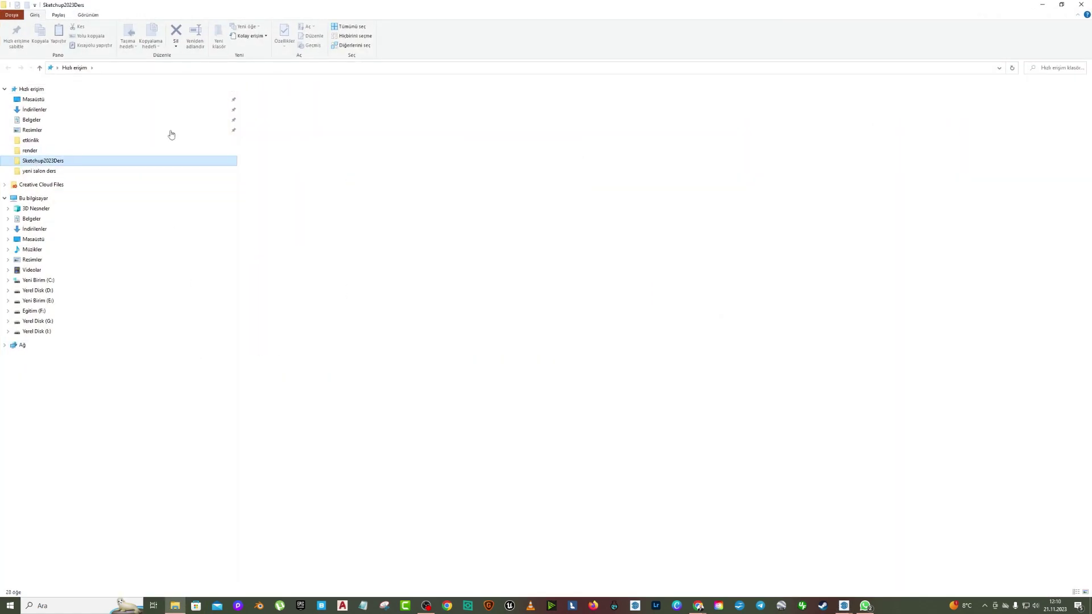
{"action": "double_click", "coordinate": [348, 144]}
{"action": "double_click", "coordinate": [360, 118]}
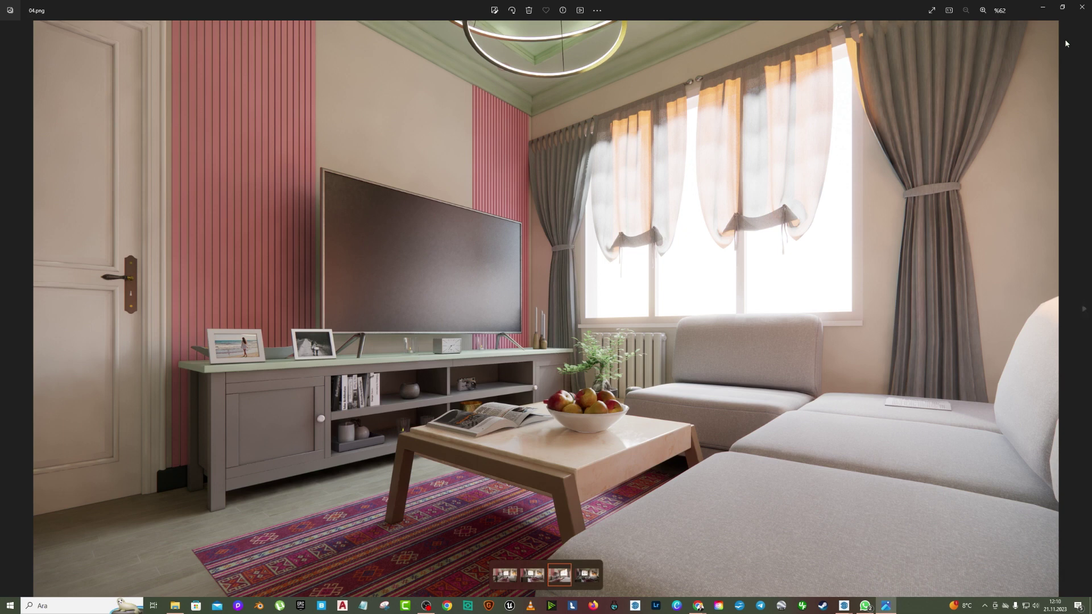
{"action": "left_click", "coordinate": [1081, 8]}
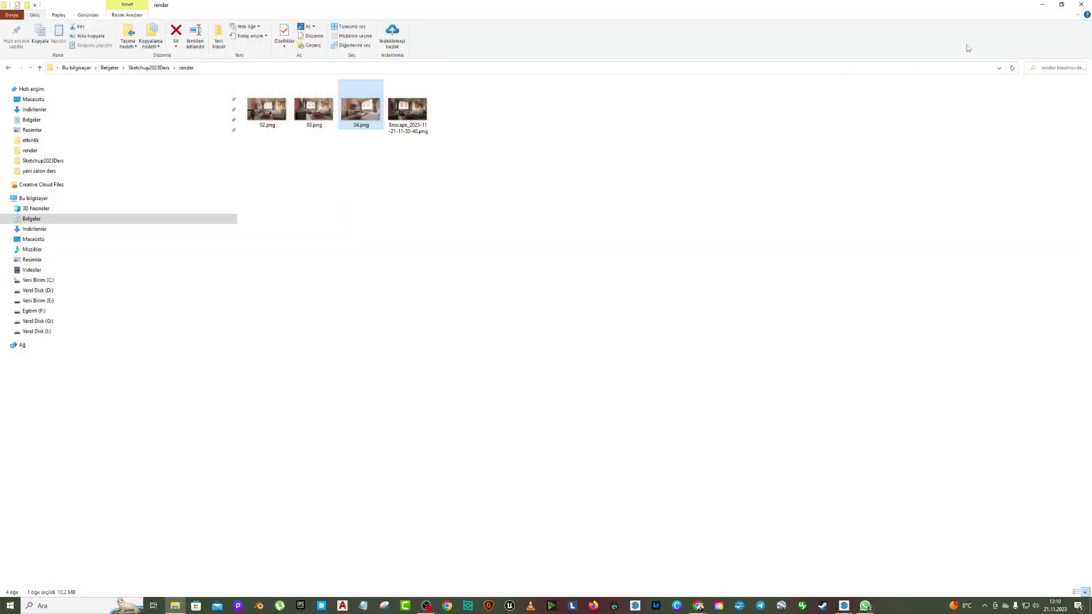
{"action": "left_click", "coordinate": [1081, 5]}
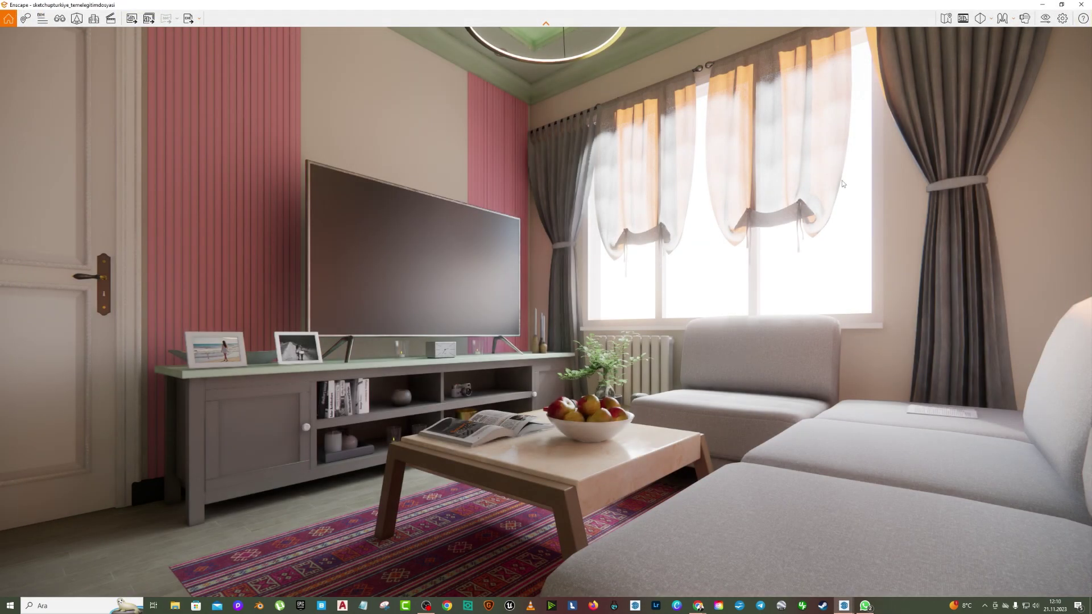
- Set a custom 1080 × 1920 output with safe frame shown, then tilt the camera toward the chandelier
{"action": "left_click", "coordinate": [1045, 18]}
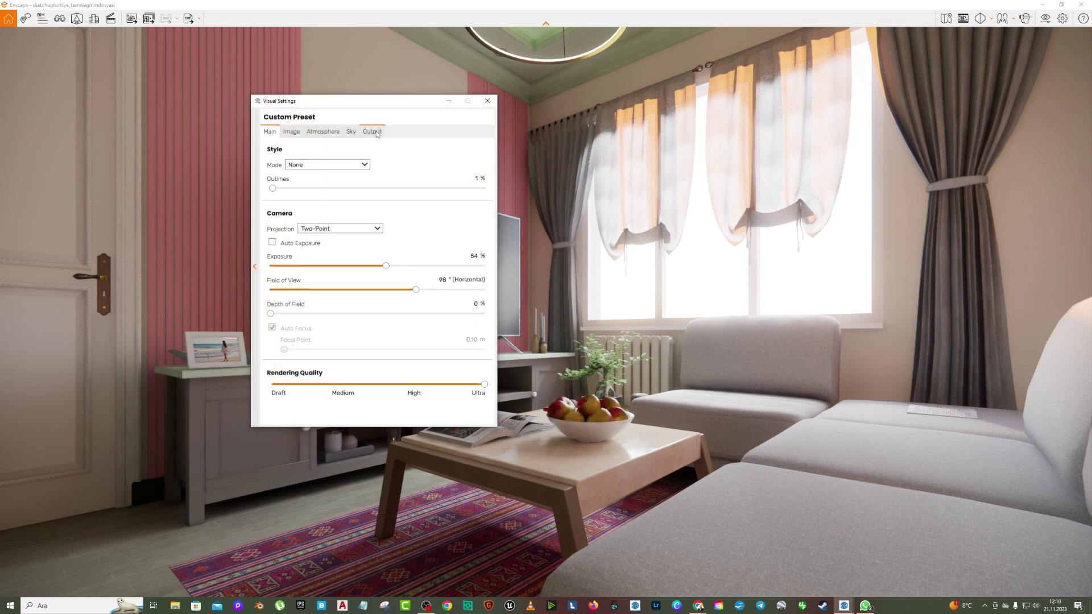
{"action": "left_click", "coordinate": [376, 133]}
{"action": "left_click", "coordinate": [325, 166]}
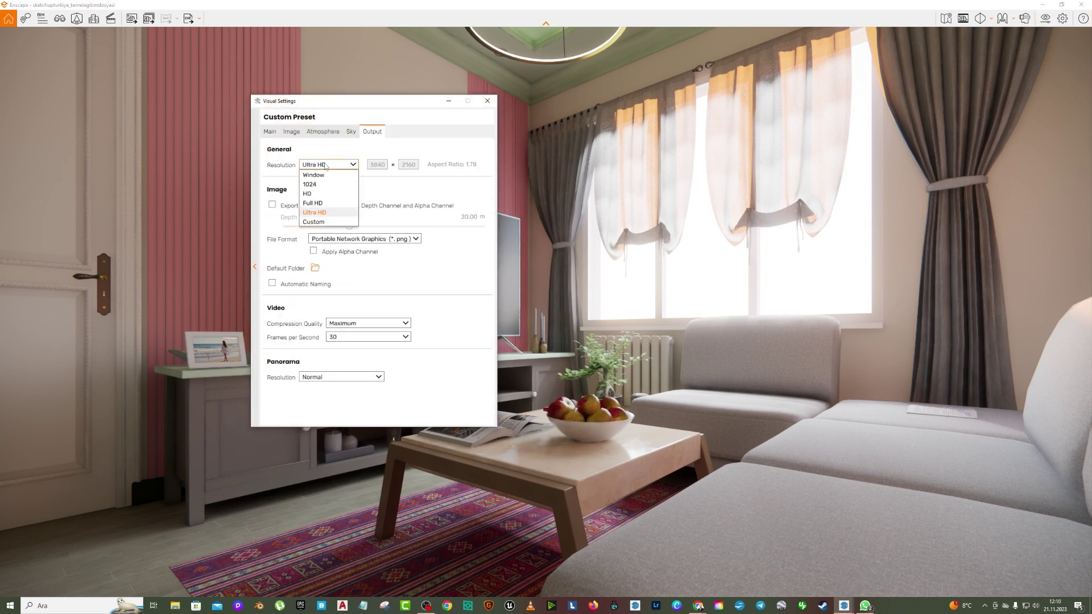
{"action": "left_click", "coordinate": [314, 223]}
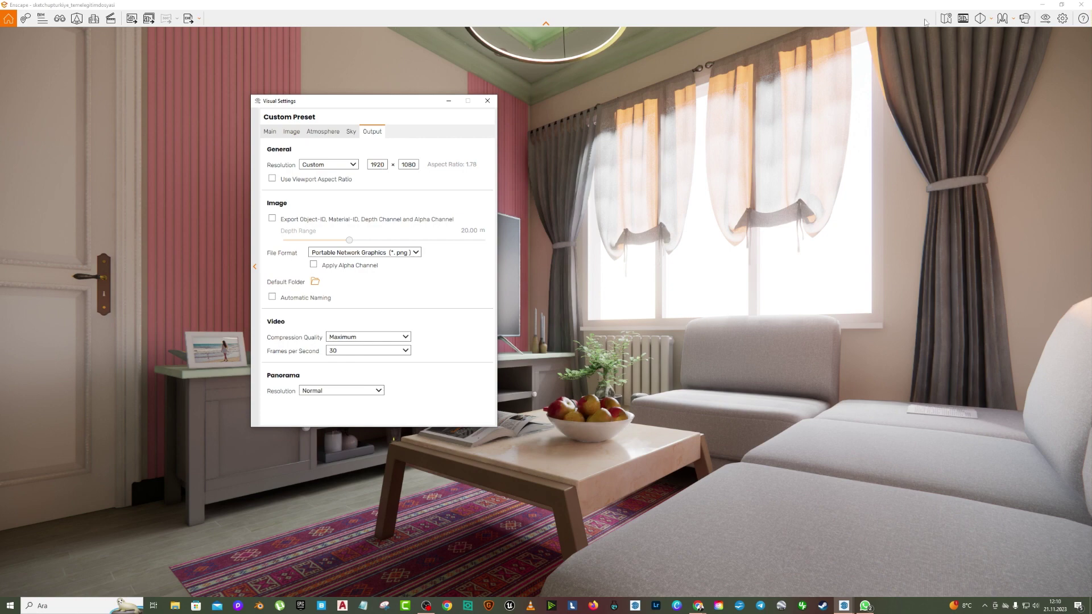
{"action": "left_click", "coordinate": [967, 21]}
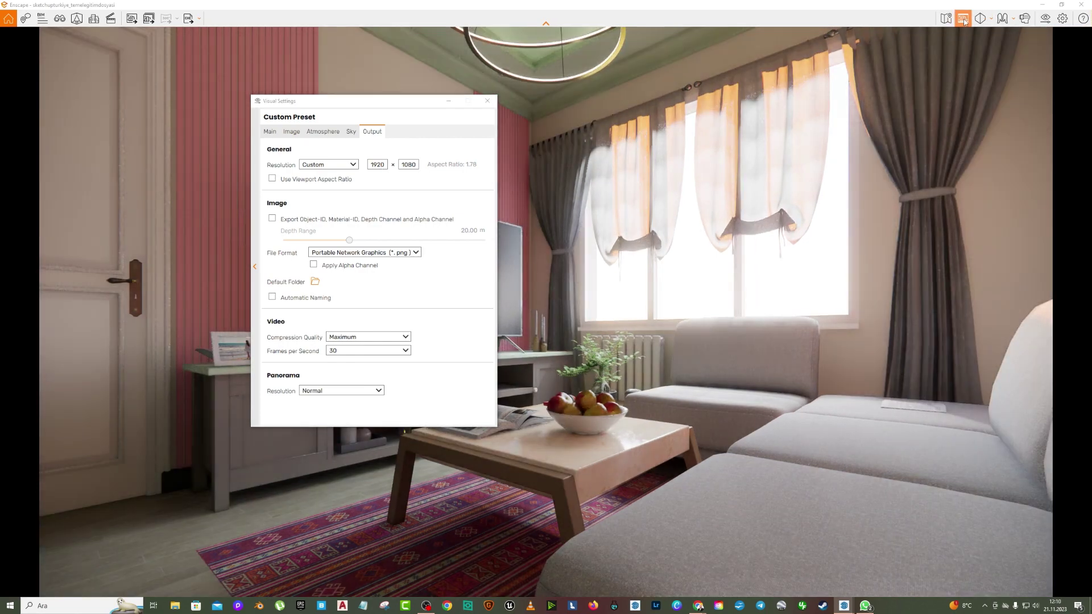
{"action": "double_click", "coordinate": [377, 165]}
{"action": "type", "text": "1"}
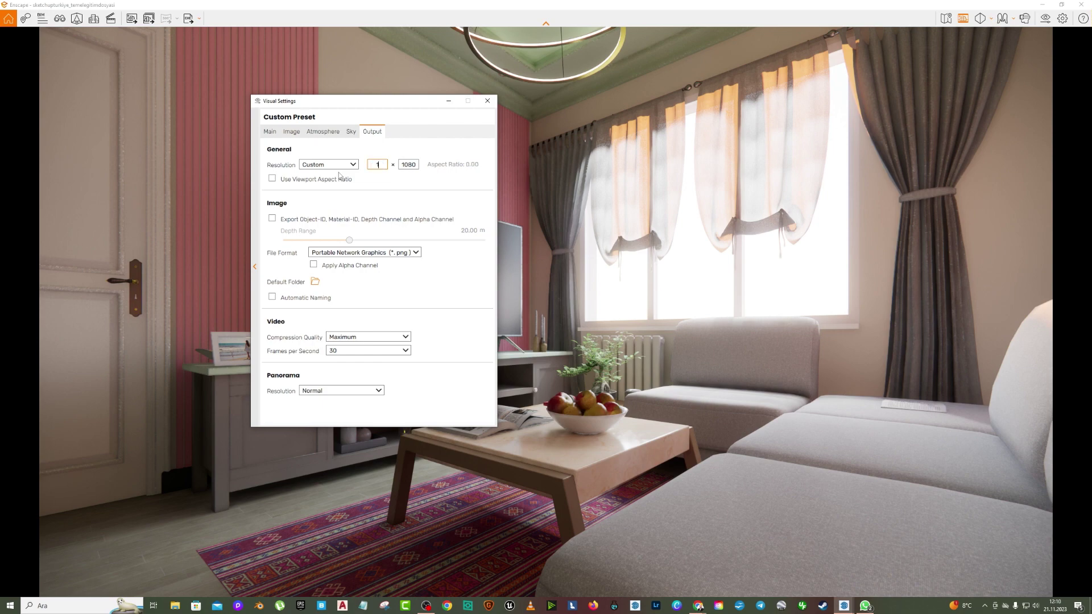
{"action": "type", "text": "080"}
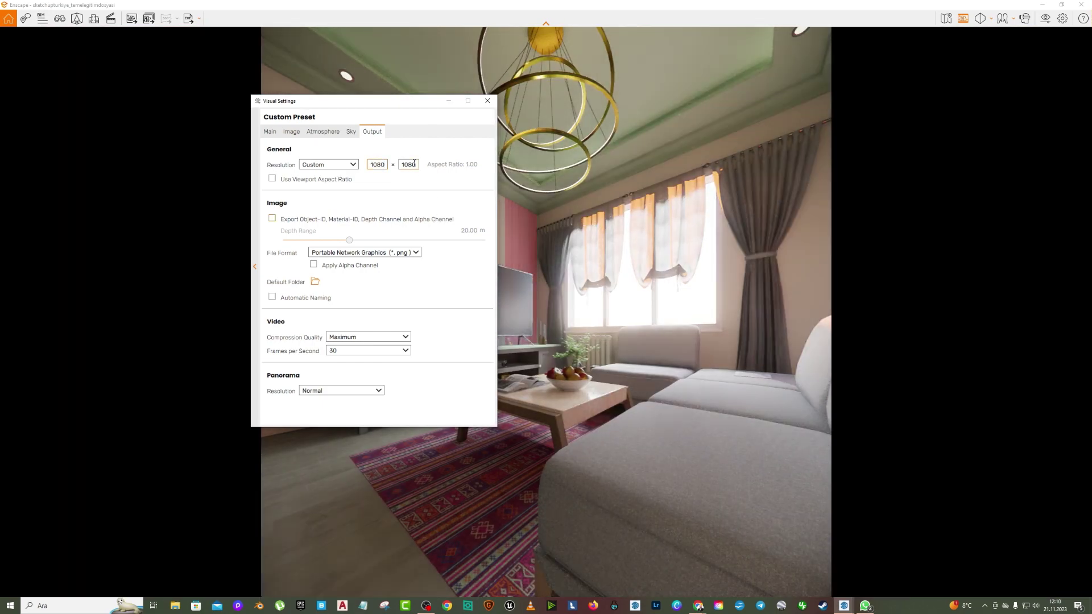
{"action": "type", "text": "1920"}
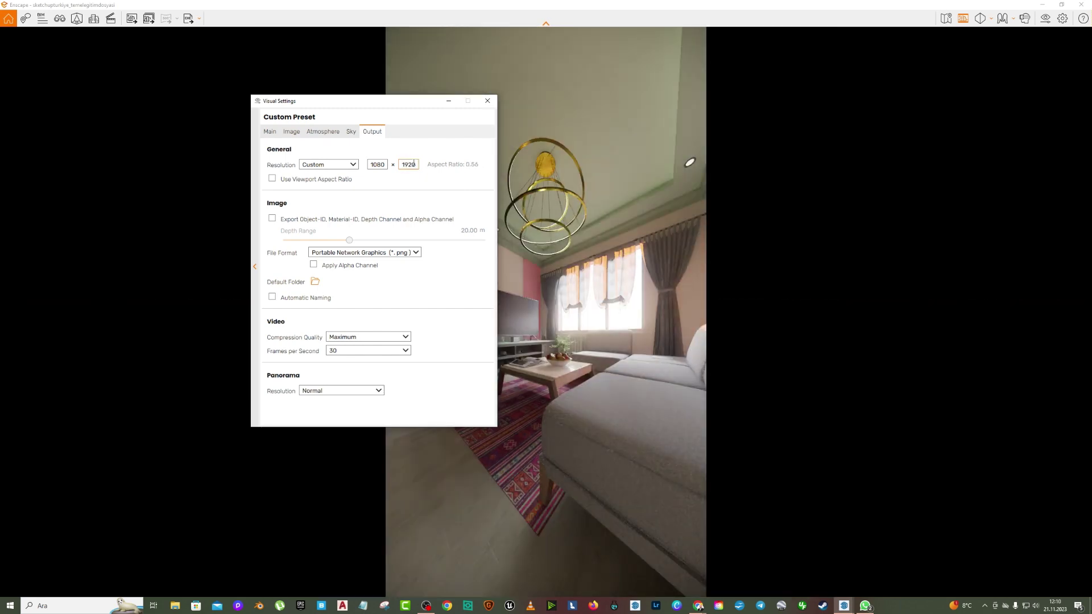
{"action": "mouse_move", "coordinate": [696, 212]}
{"action": "left_mouse_down"}
{"action": "mouse_move", "coordinate": [456, 122]}
{"action": "mouse_move", "coordinate": [408, 73]}
{"action": "left_mouse_up"}
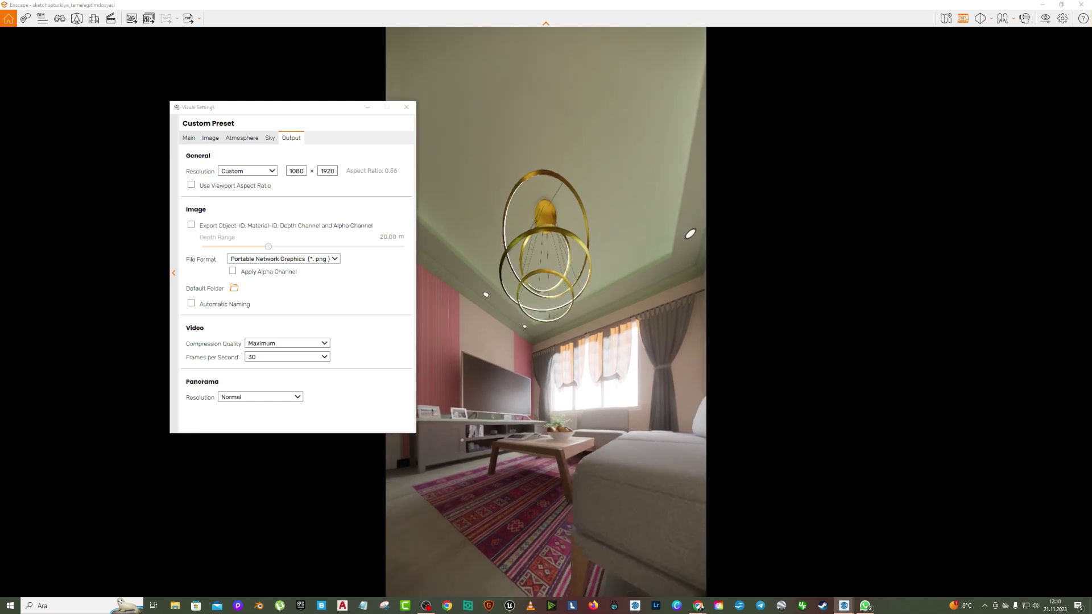
{"action": "left_click_drag", "start_coordinate": [647, 176], "coordinate": [620, 253]}
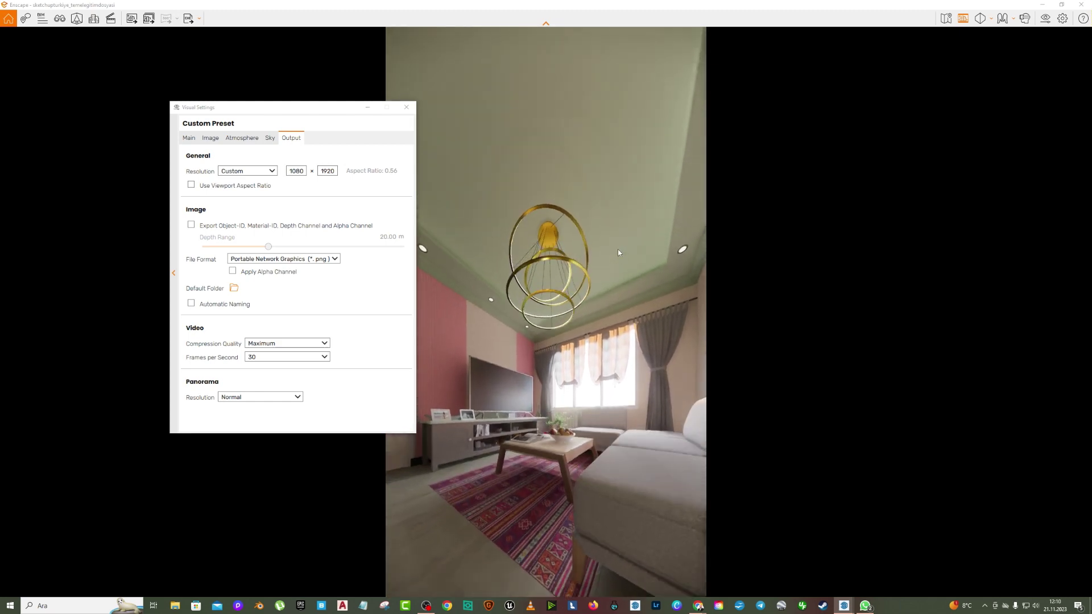
- Switch to perspective projection, set field of view to 64°, and reframe on the TV wall
{"action": "left_click", "coordinate": [982, 19]}
{"action": "left_click", "coordinate": [1004, 36]}
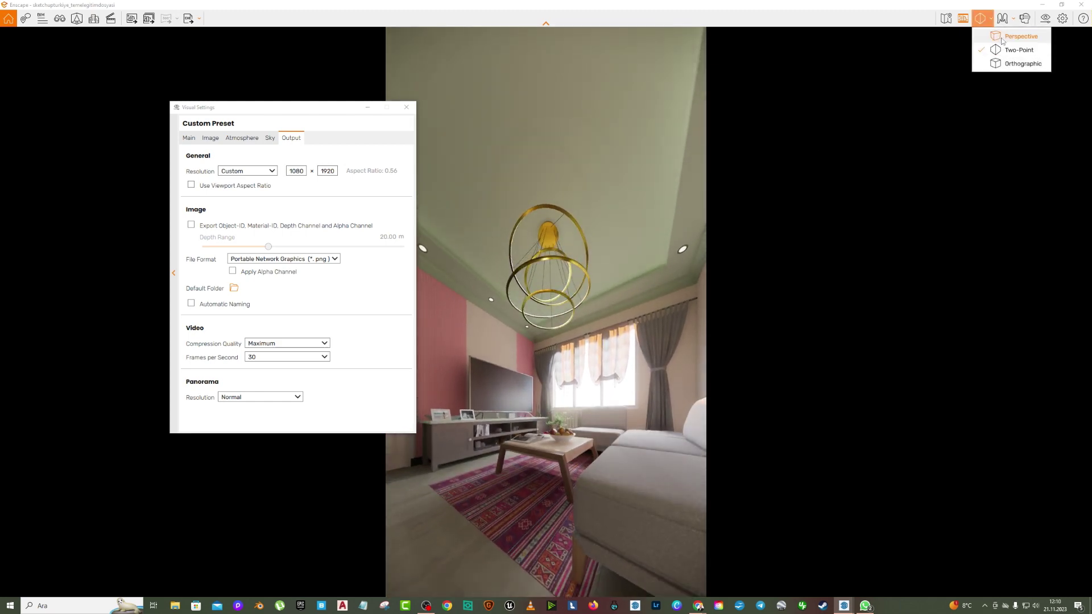
{"action": "left_click", "coordinate": [190, 138]}
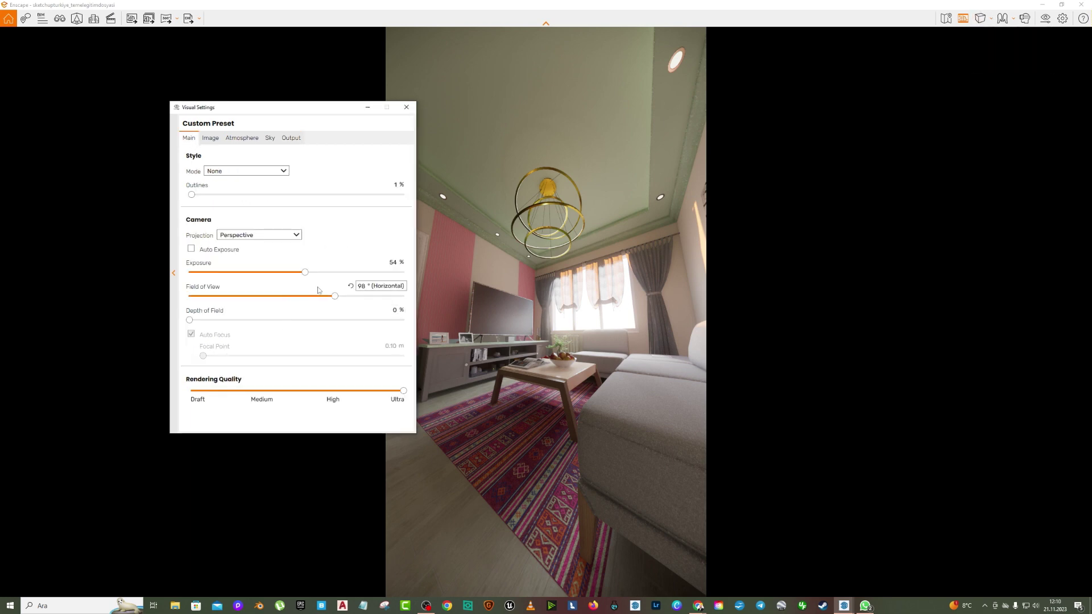
{"action": "left_click_drag", "start_coordinate": [335, 296], "coordinate": [278, 296]}
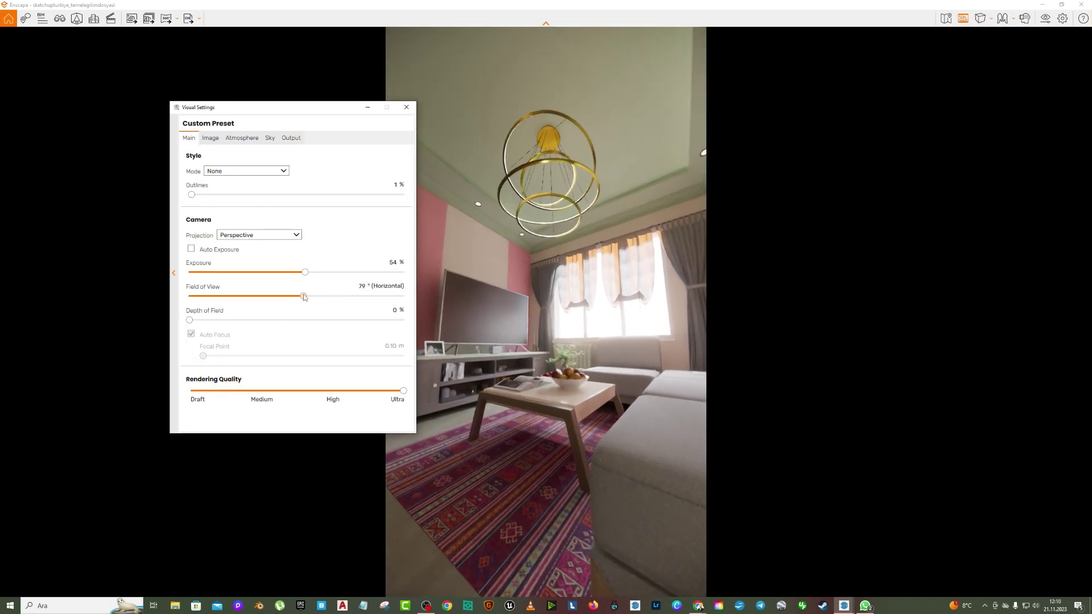
{"action": "mouse_move", "coordinate": [583, 289]}
{"action": "left_mouse_down"}
{"action": "mouse_move", "coordinate": [512, 296]}
{"action": "mouse_move", "coordinate": [387, 84]}
{"action": "left_mouse_up"}
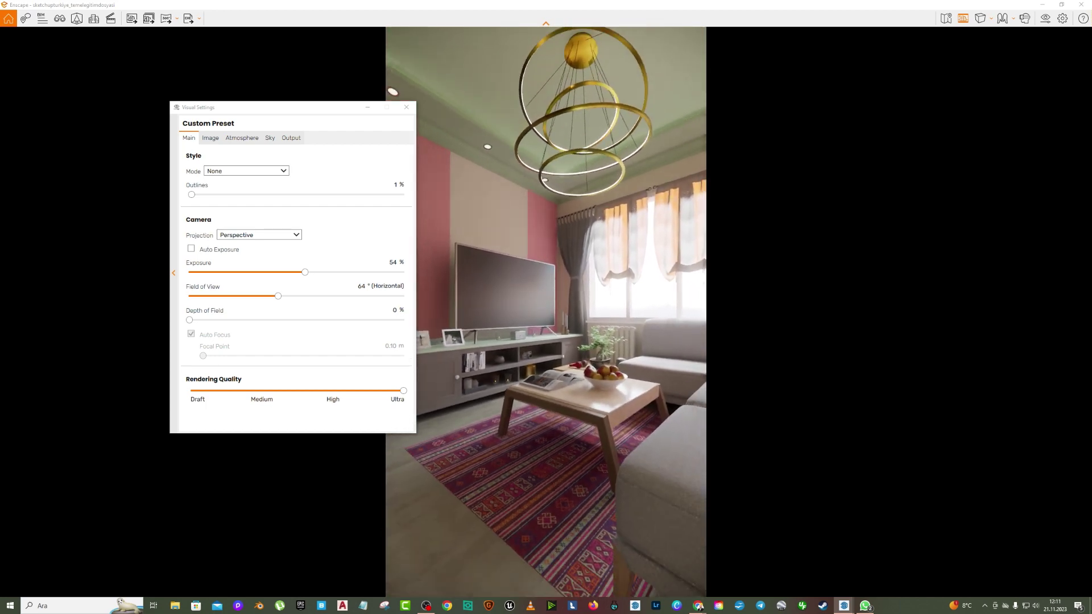
{"action": "left_click_drag", "start_coordinate": [576, 248], "coordinate": [559, 245]}
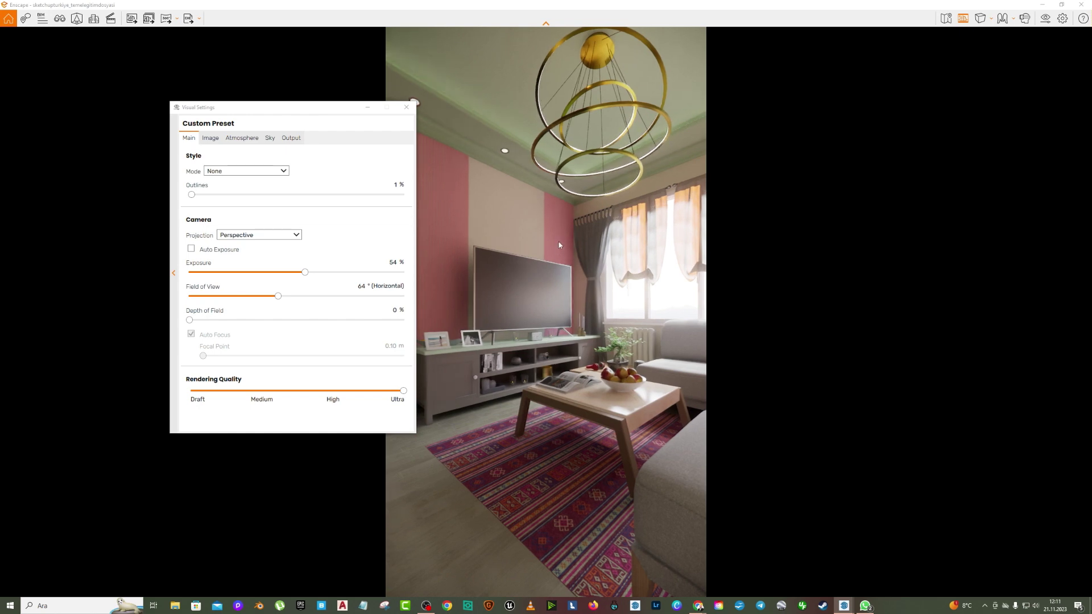
{"action": "left_click_drag", "start_coordinate": [334, 118], "coordinate": [223, 114]}
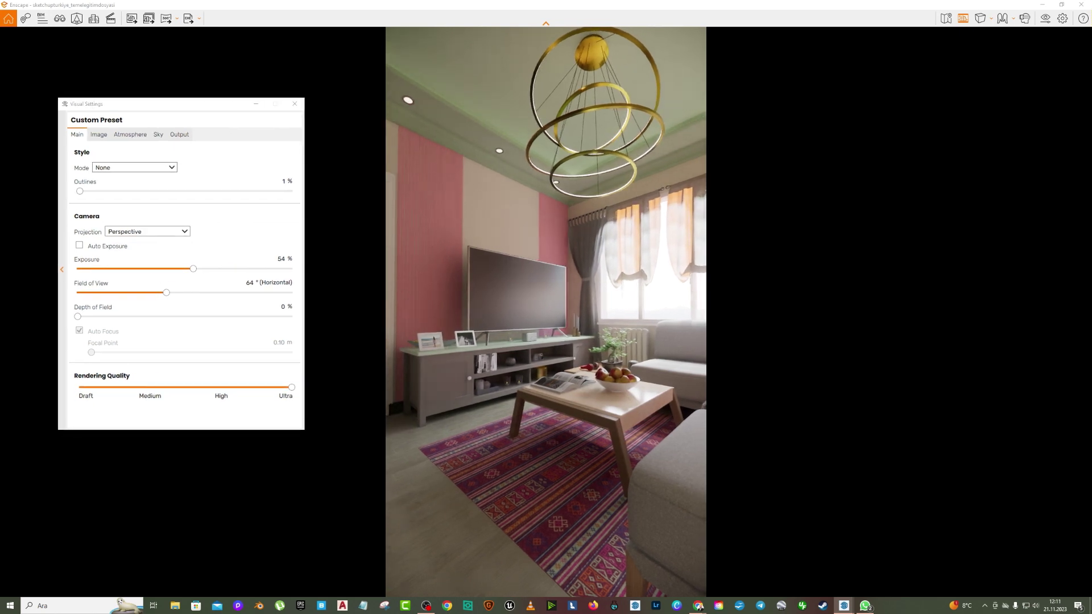
- Save the portrait render as instagram in the render folder
{"action": "left_click", "coordinate": [131, 18]}
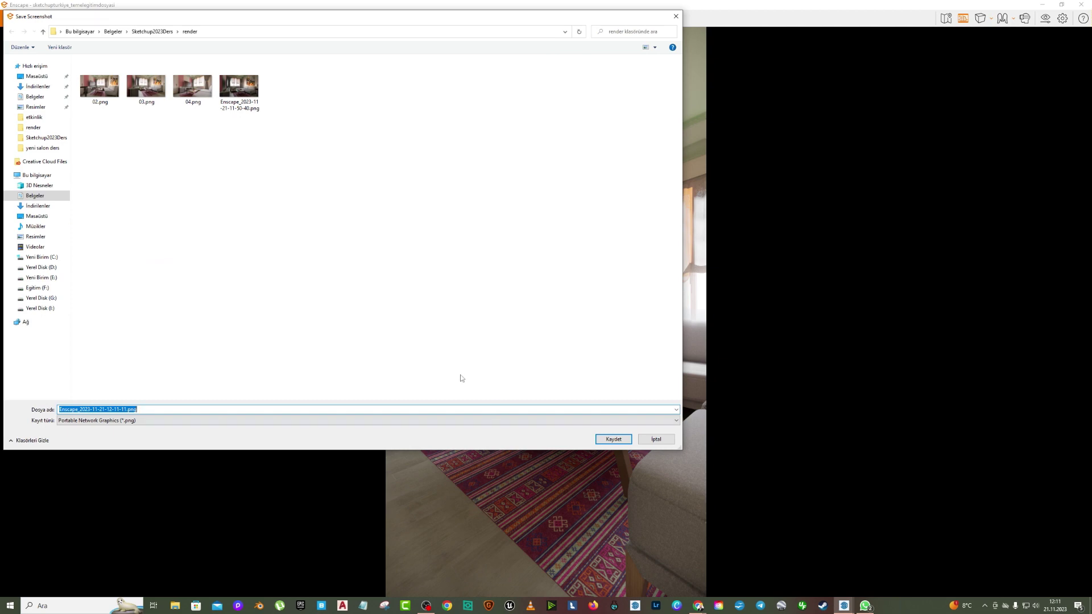
{"action": "key", "text": "BackSpace"}
{"action": "key", "text": "Return"}
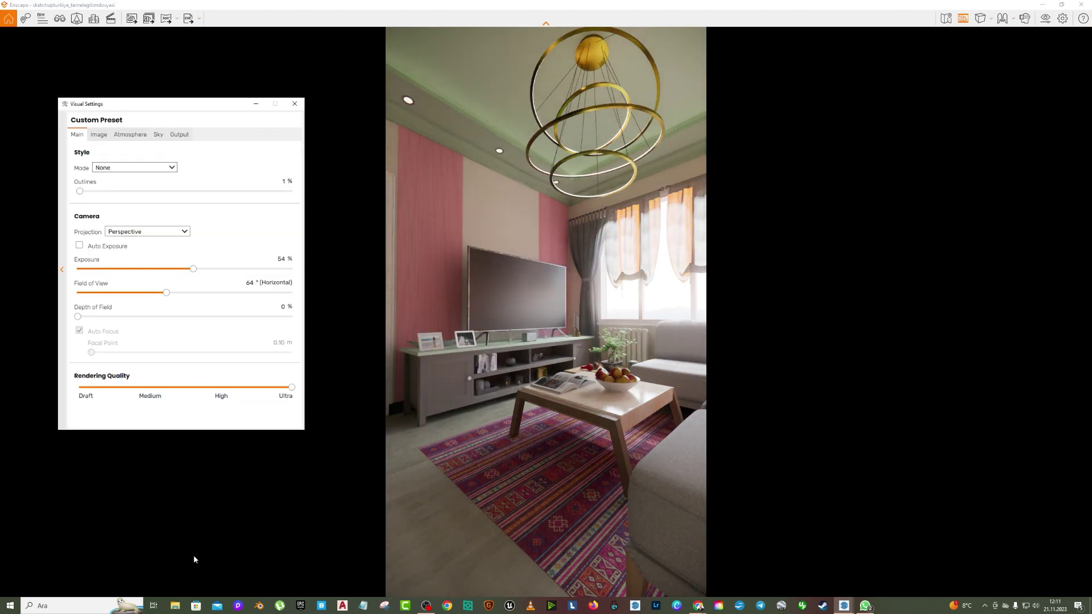
- View instagram.png from Sketchup2023Ders > render, then close Explorer and Enscape's Visual Settings
{"action": "left_click", "coordinate": [178, 606]}
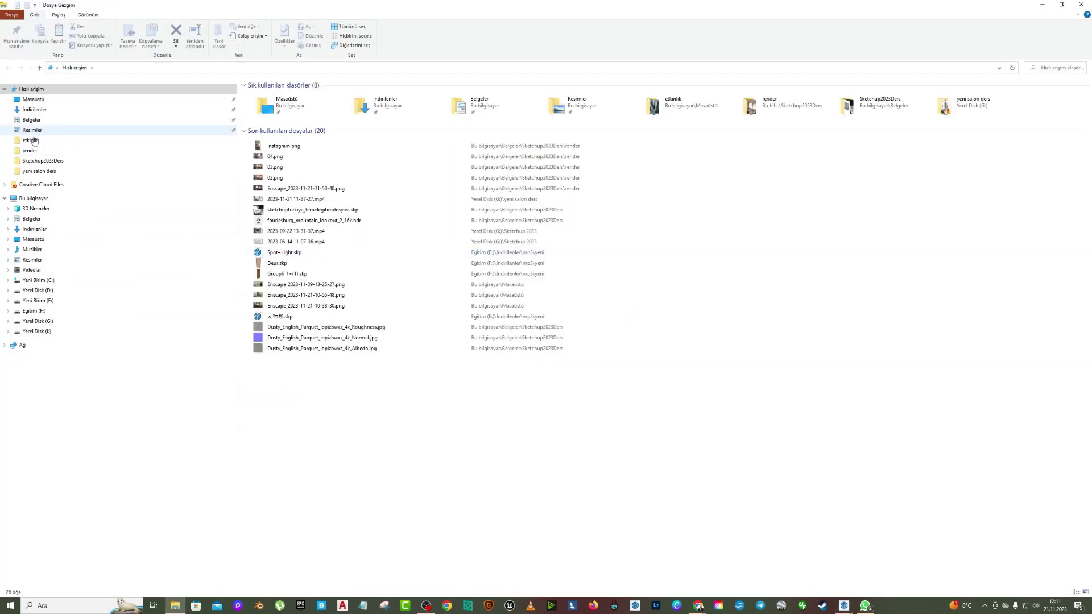
{"action": "left_click", "coordinate": [43, 160]}
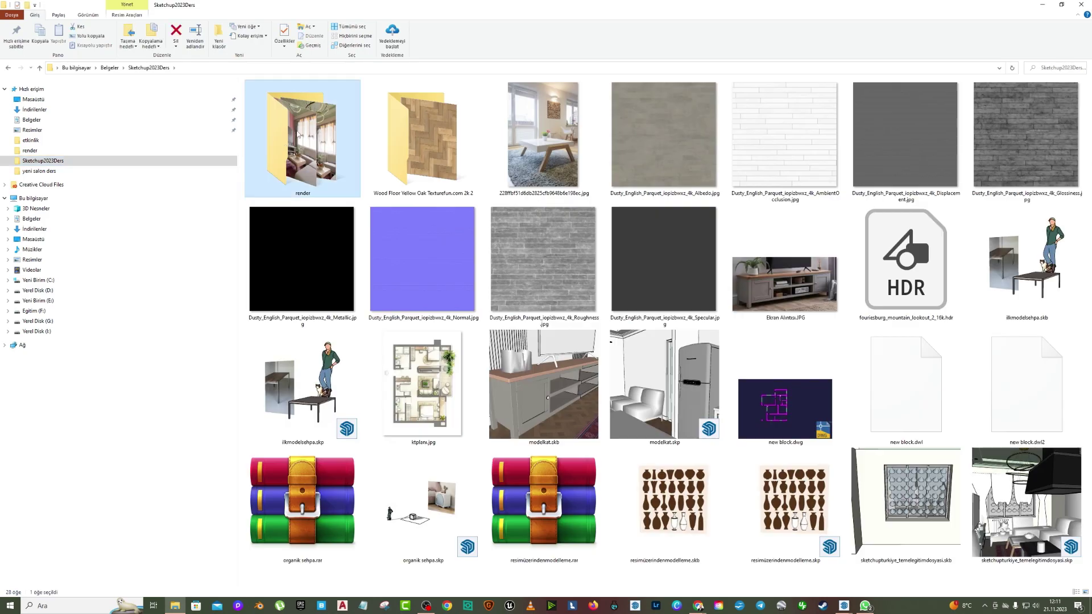
{"action": "double_click", "coordinate": [300, 142]}
{"action": "double_click", "coordinate": [455, 102]}
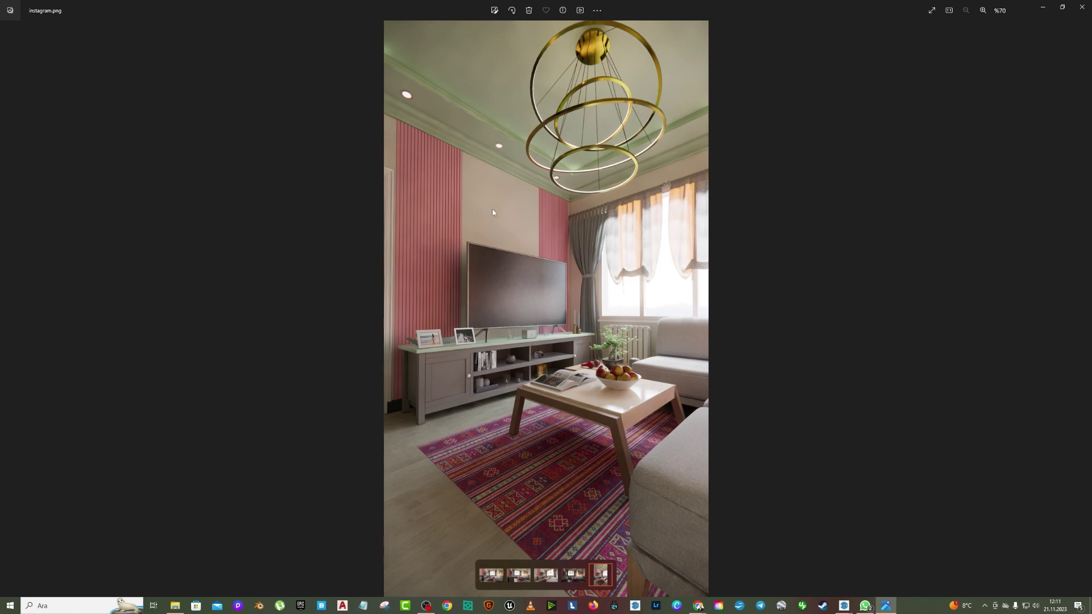
{"action": "left_click", "coordinate": [1081, 7]}
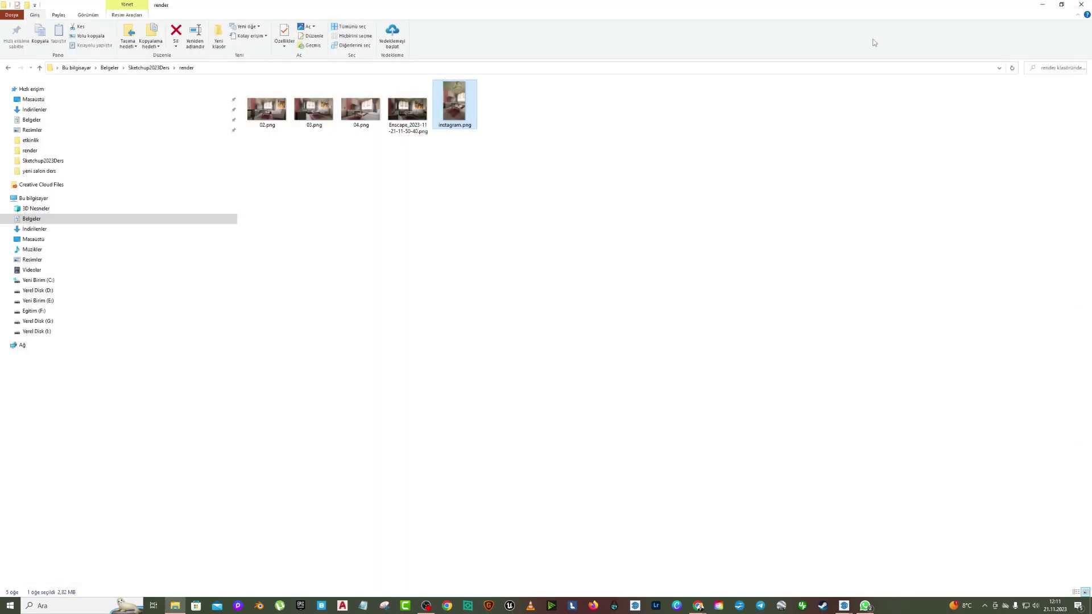
{"action": "left_click", "coordinate": [1044, 8]}
{"action": "left_click", "coordinate": [294, 104]}
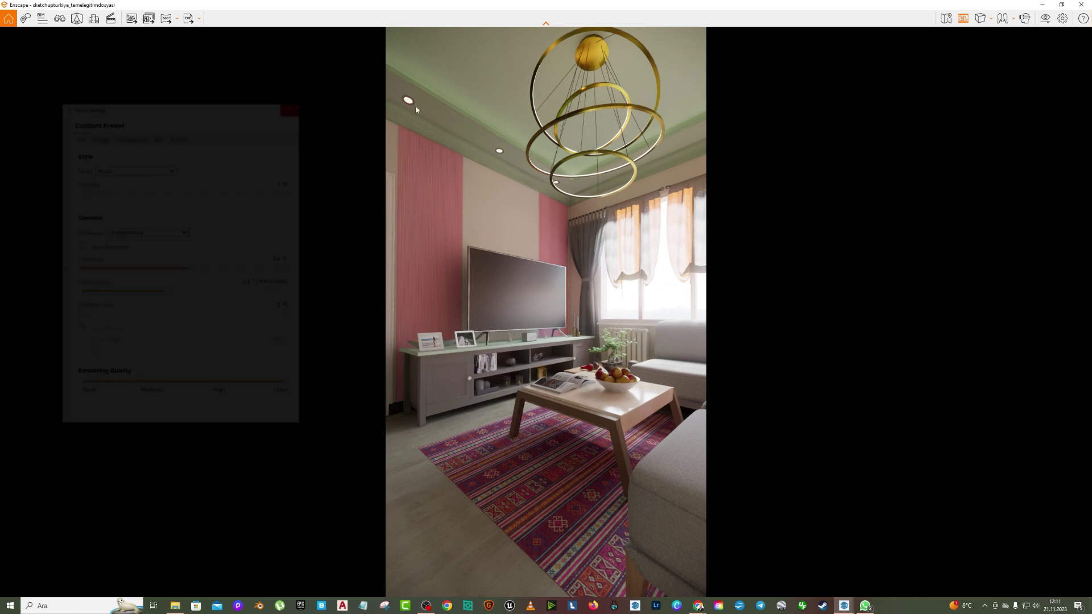
- Shrink the Enscape window beside SketchUp and look around the room with the preview moved aside
{"action": "key", "text": "super+Down"}
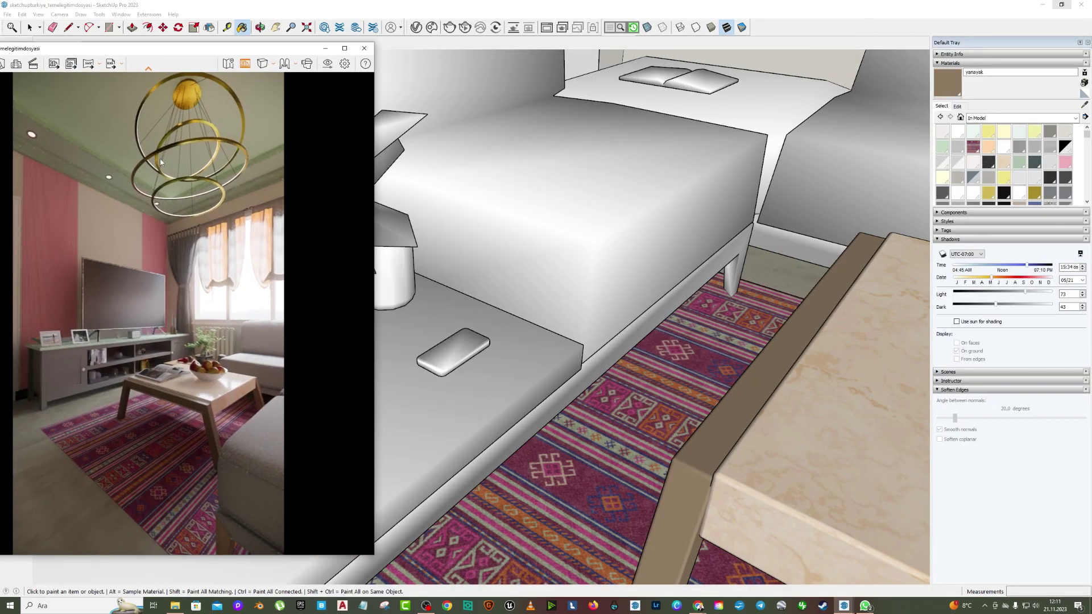
{"action": "left_click_drag", "start_coordinate": [200, 63], "coordinate": [324, 107]}
{"action": "left_click", "coordinate": [8, 362]}
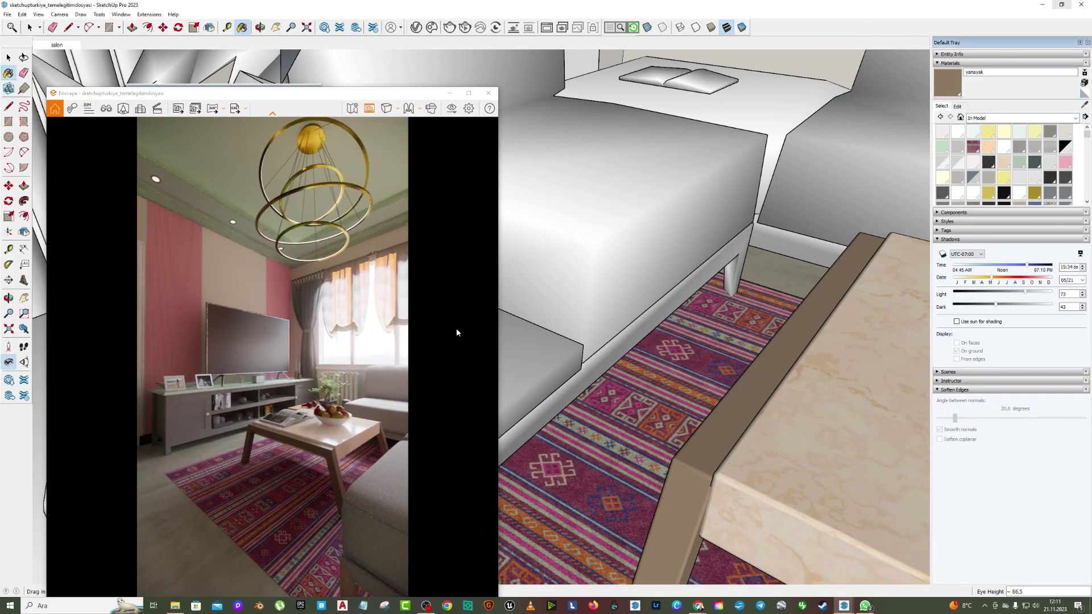
{"action": "mouse_move", "coordinate": [456, 332]}
{"action": "left_mouse_down"}
{"action": "mouse_move", "coordinate": [658, 217]}
{"action": "mouse_move", "coordinate": [745, 264]}
{"action": "left_mouse_up"}
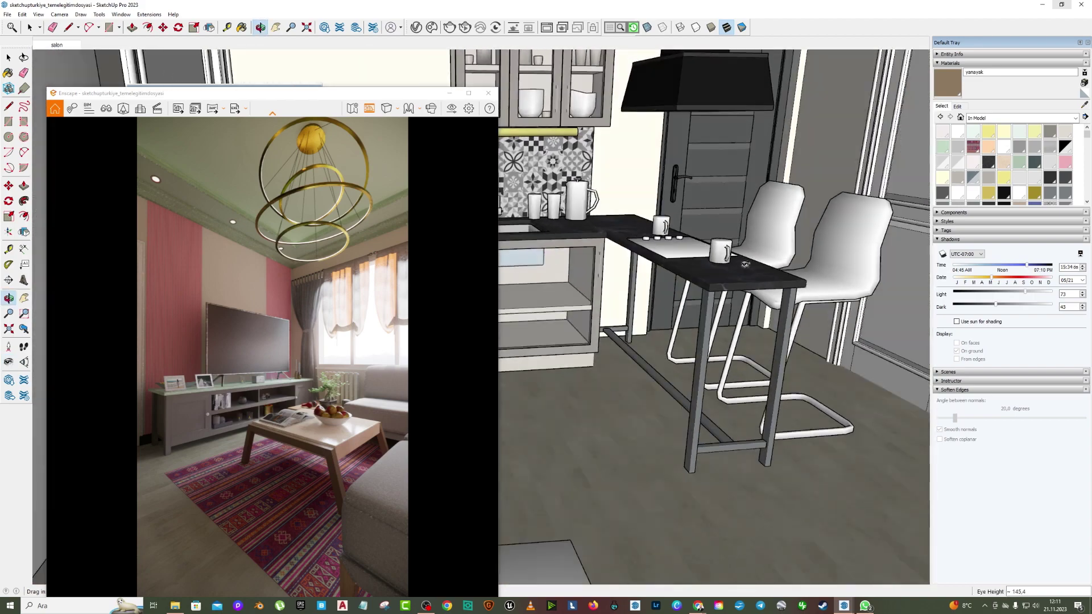
{"action": "middle_click_drag", "start_coordinate": [745, 264], "coordinate": [635, 213]}
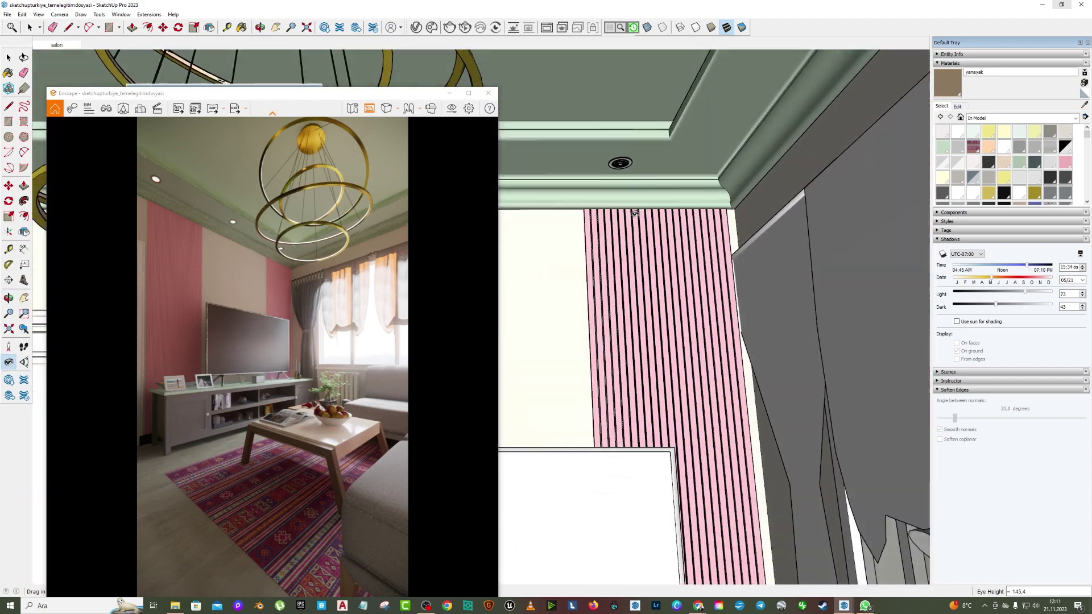
{"action": "mouse_move", "coordinate": [636, 213]}
{"action": "left_mouse_down"}
{"action": "mouse_move", "coordinate": [625, 231]}
{"action": "mouse_move", "coordinate": [494, 142]}
{"action": "left_mouse_up"}
{"action": "left_click_drag", "start_coordinate": [343, 100], "coordinate": [703, 127]}
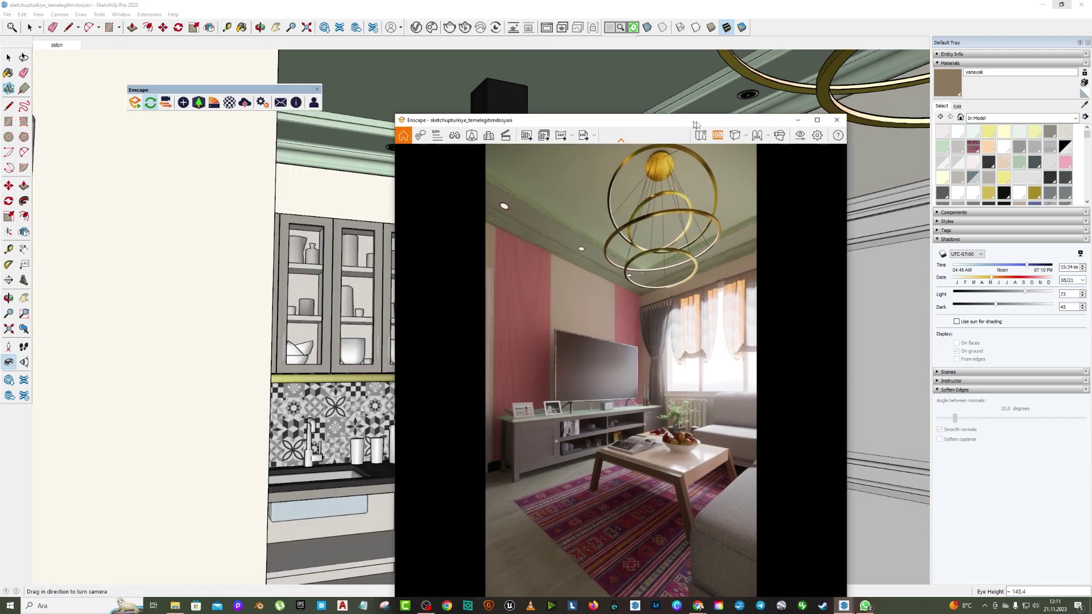
{"action": "mouse_move", "coordinate": [345, 200]}
{"action": "left_mouse_down"}
{"action": "mouse_move", "coordinate": [155, 226]}
{"action": "mouse_move", "coordinate": [294, 275]}
{"action": "left_mouse_up"}
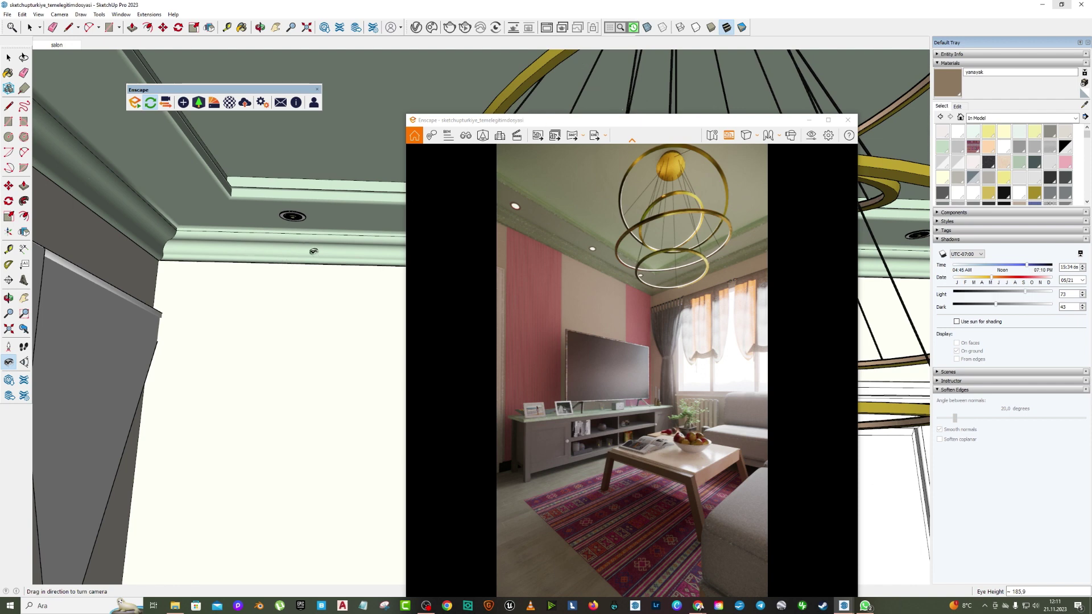
- Turn the camera up to the recessed ceiling downlight and open it for editing
{"action": "left_click_drag", "start_coordinate": [313, 251], "coordinate": [307, 189]}
{"action": "key", "text": "b"}
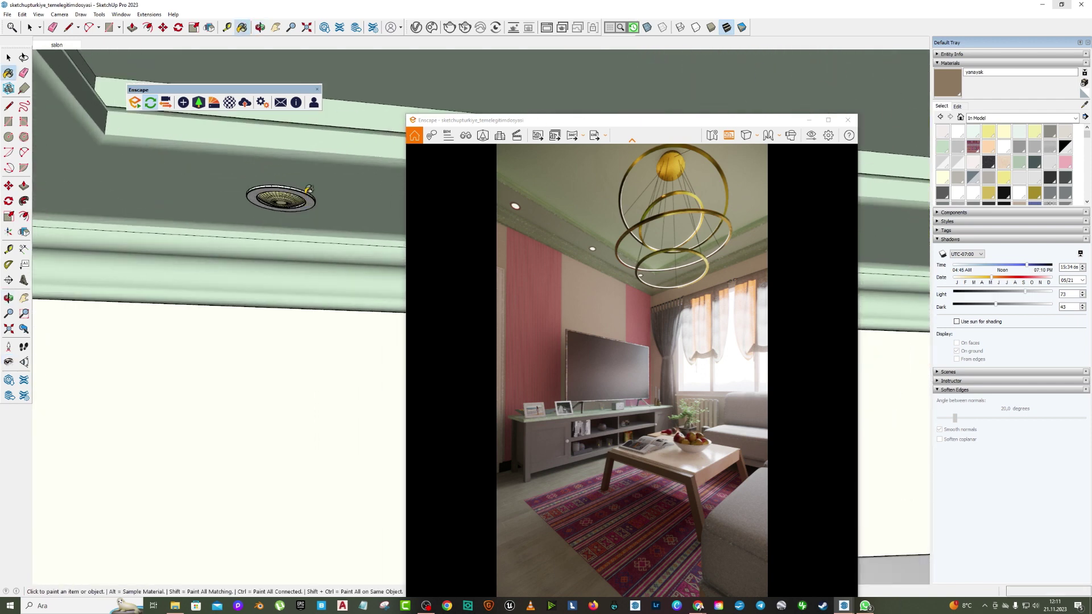
{"action": "key", "text": "space"}
{"action": "scroll", "coordinate": [269, 194], "scroll_direction": "up", "scroll_amount": 2}
{"action": "double_click", "coordinate": [270, 194]}
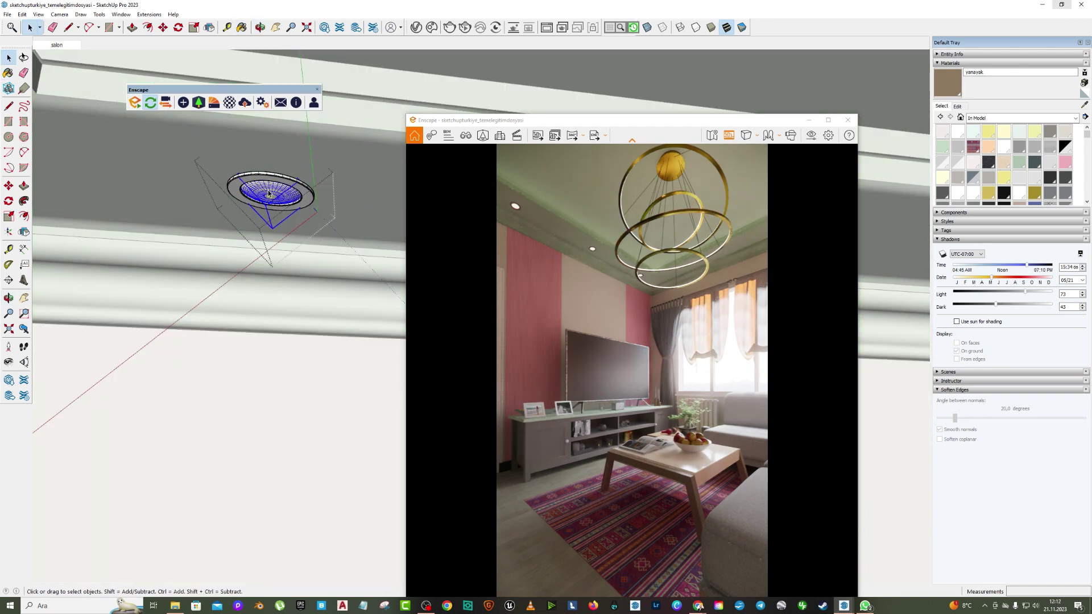
- Place an Enscape spot light (1,000 cd, 60° beam) at the ceiling downlight, aimed downward
{"action": "left_click", "coordinate": [200, 104]}
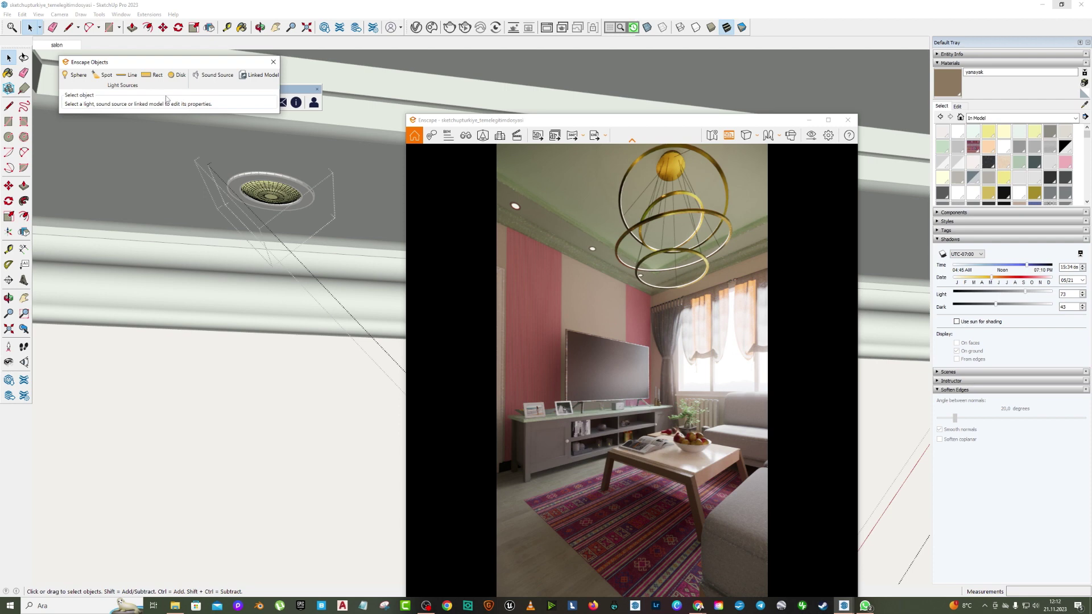
{"action": "left_click", "coordinate": [100, 71]}
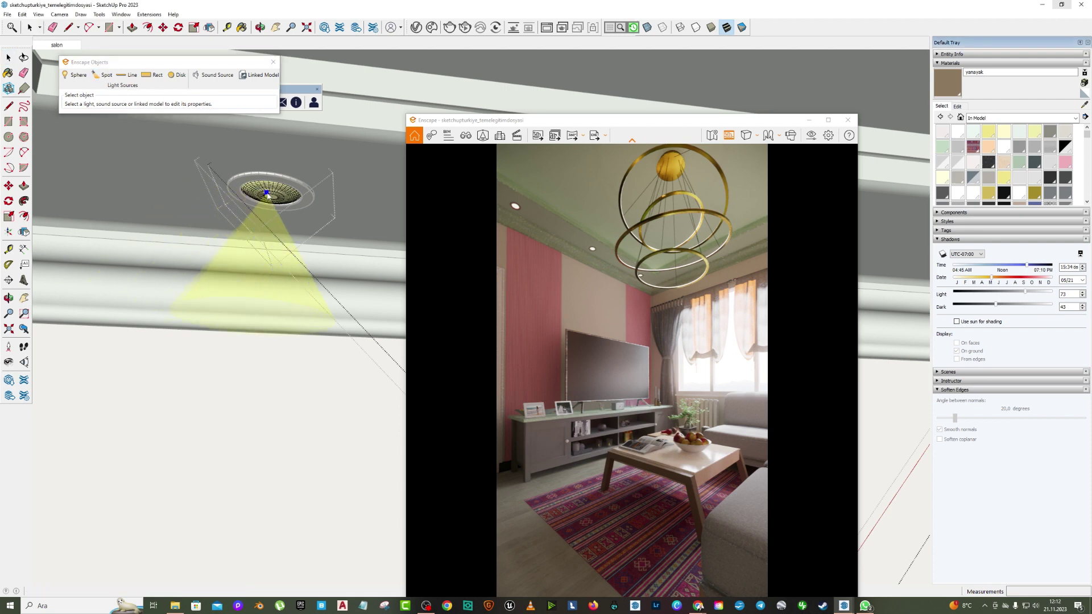
{"action": "middle_click_drag", "start_coordinate": [253, 272], "coordinate": [256, 333]}
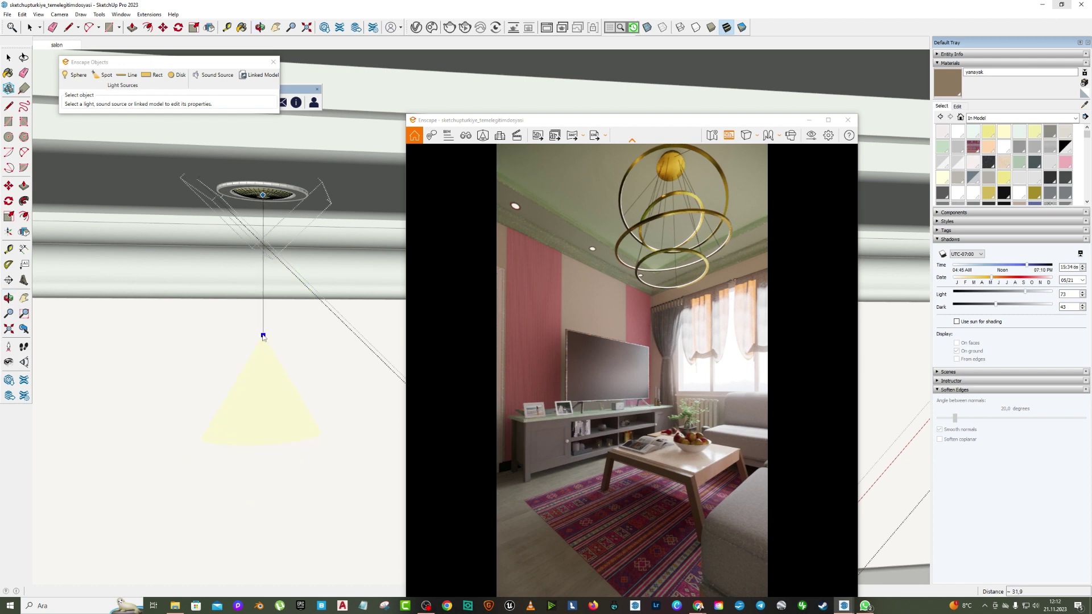
{"action": "left_click", "coordinate": [262, 324]}
{"action": "mouse_move", "coordinate": [243, 407]}
{"action": "middle_mouse_down"}
{"action": "mouse_move", "coordinate": [282, 463]}
{"action": "mouse_move", "coordinate": [240, 401]}
{"action": "middle_mouse_up"}
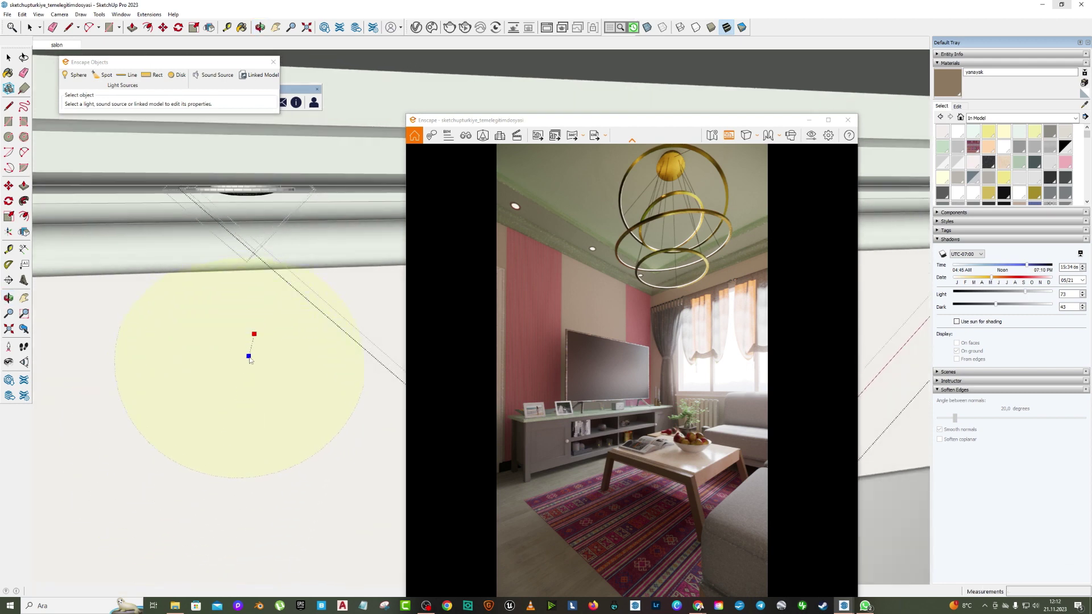
{"action": "left_click", "coordinate": [258, 455]}
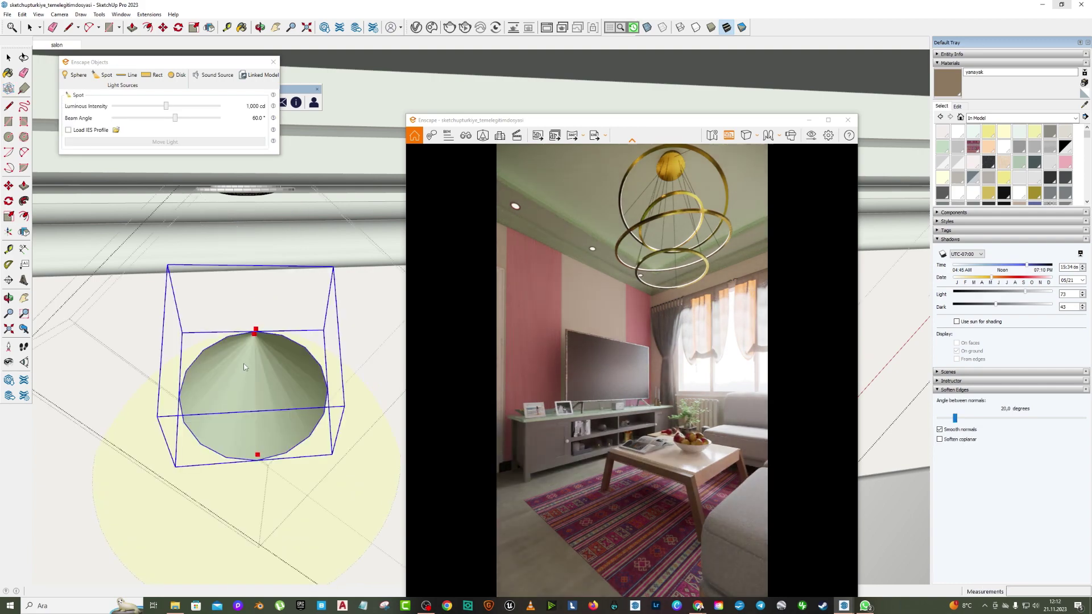
- Rotate the spotlight cone upright and raise it so its tip meets the downlight
{"action": "mouse_move", "coordinate": [244, 367]}
{"action": "middle_mouse_down"}
{"action": "mouse_move", "coordinate": [227, 364]}
{"action": "mouse_move", "coordinate": [332, 399]}
{"action": "middle_mouse_up"}
{"action": "key", "text": "m"}
{"action": "scroll", "coordinate": [219, 361], "scroll_direction": "up", "scroll_amount": 2}
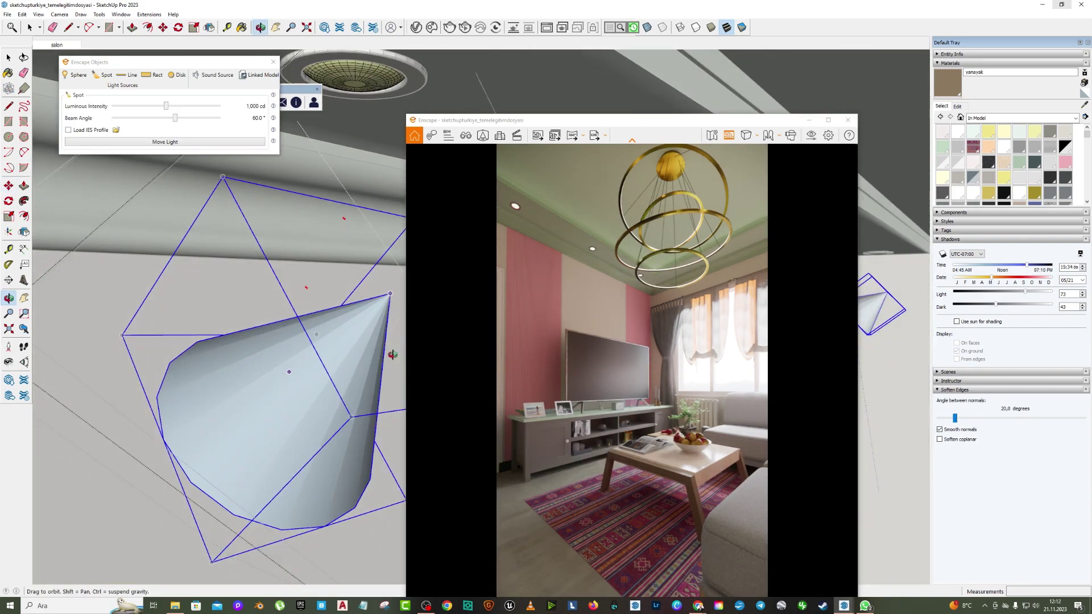
{"action": "left_click", "coordinate": [281, 467]}
{"action": "left_click", "coordinate": [306, 375]}
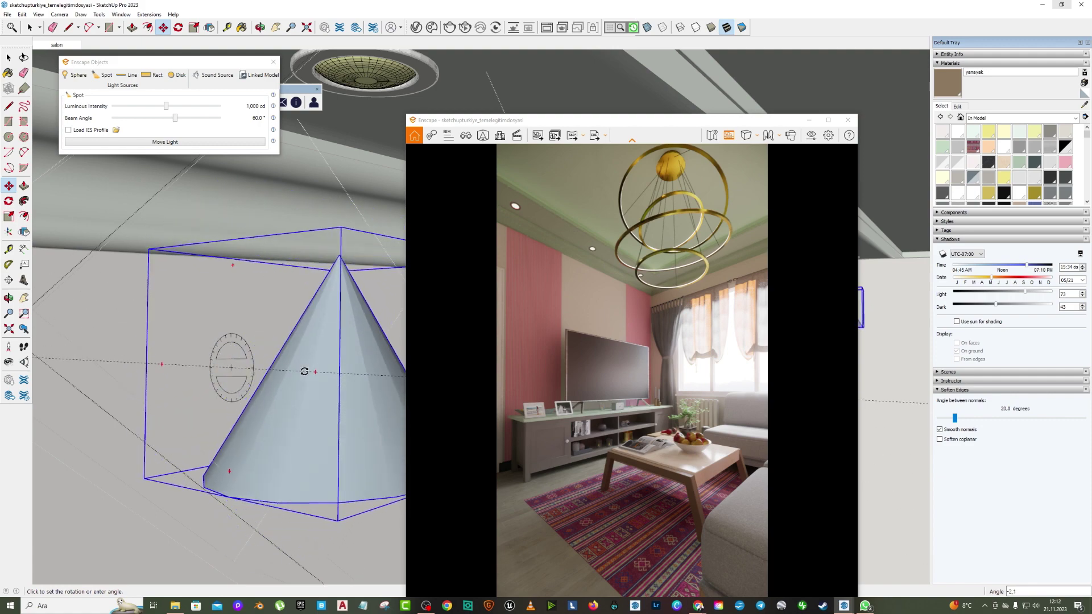
{"action": "scroll", "coordinate": [171, 370], "scroll_direction": "down", "scroll_amount": 3}
{"action": "middle_click_drag", "start_coordinate": [87, 366], "coordinate": [182, 264]}
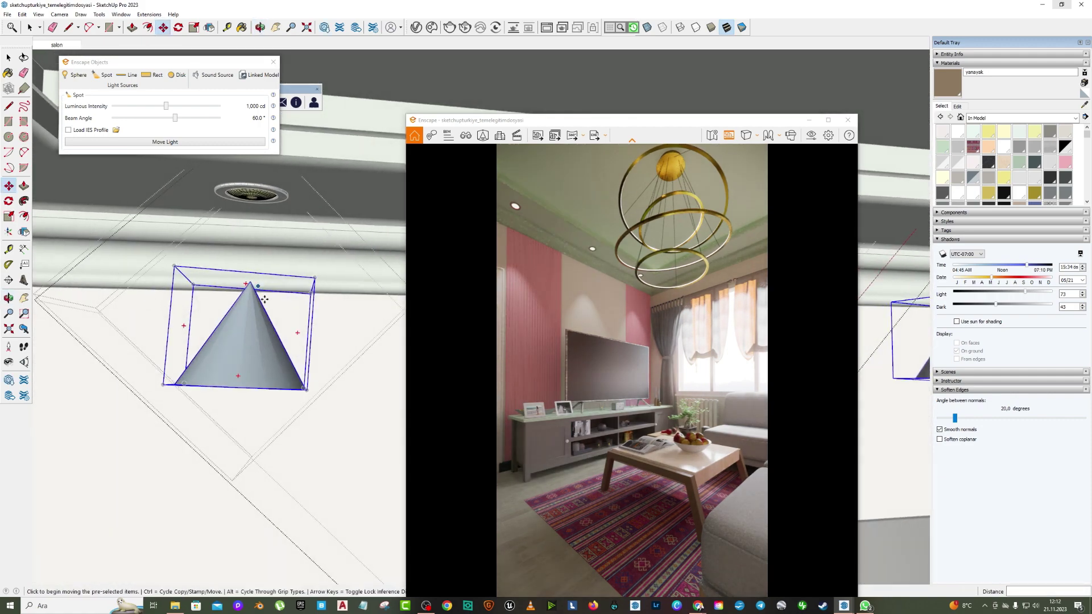
{"action": "left_click", "coordinate": [295, 336]}
{"action": "left_click", "coordinate": [299, 326]}
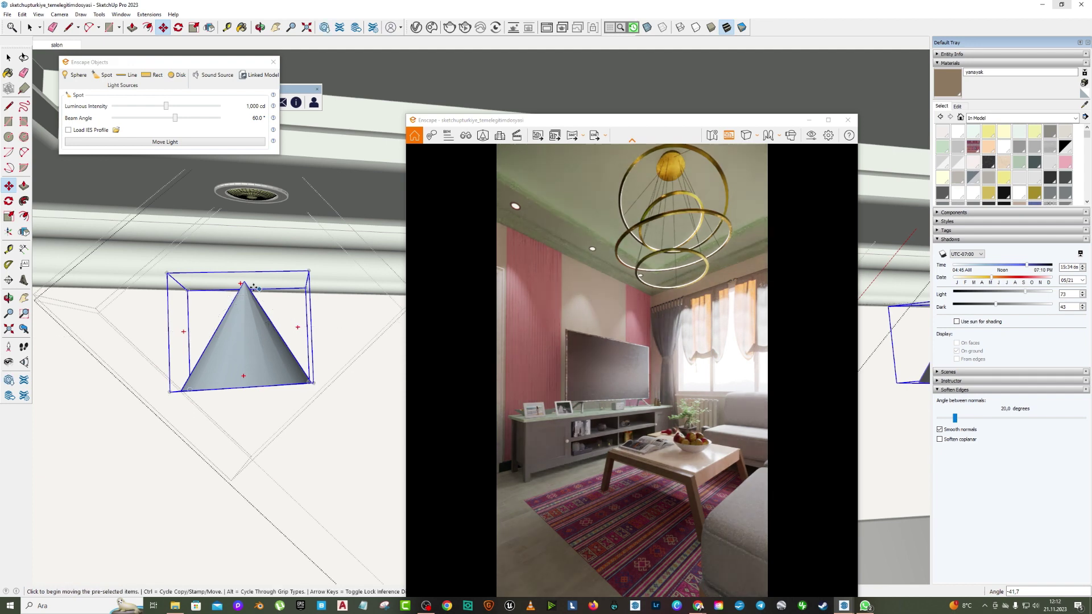
{"action": "left_click_drag", "start_coordinate": [246, 282], "coordinate": [251, 200]}
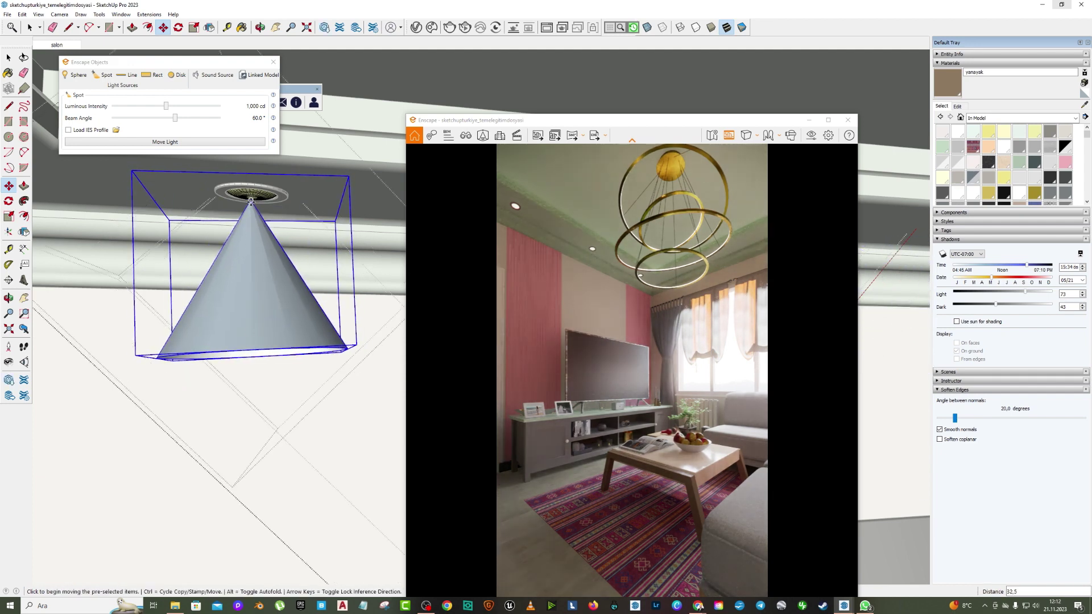
- Reframe around the cone and move it by its tip onto the downlight fixture
{"action": "middle_click_drag", "start_coordinate": [267, 219], "coordinate": [341, 217]}
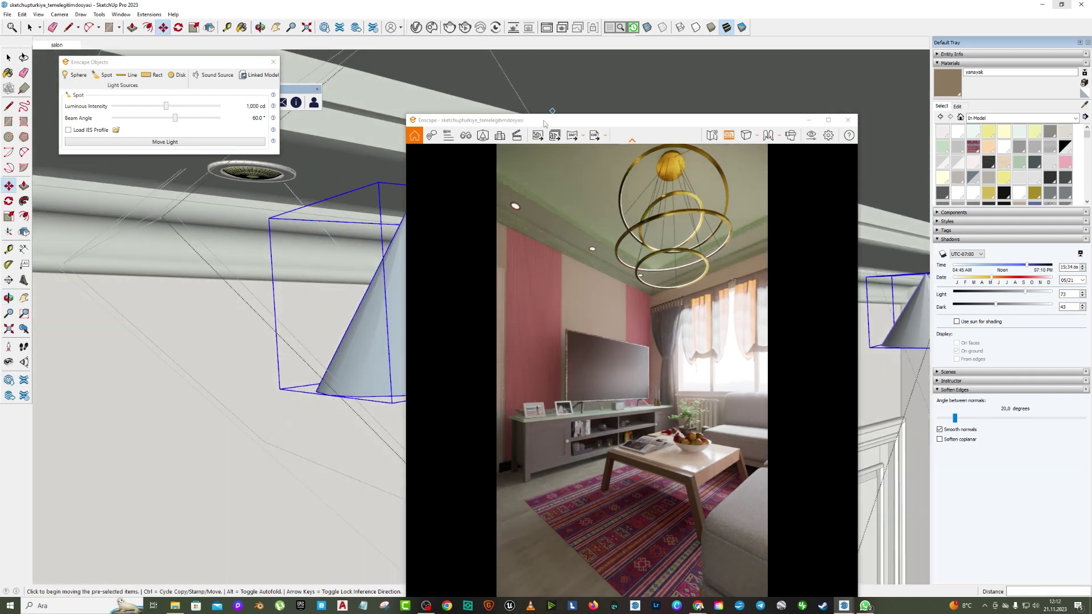
{"action": "left_click_drag", "start_coordinate": [598, 120], "coordinate": [725, 170]}
{"action": "scroll", "coordinate": [416, 212], "scroll_direction": "down", "scroll_amount": 2}
{"action": "scroll", "coordinate": [417, 212], "scroll_direction": "up", "scroll_amount": 3}
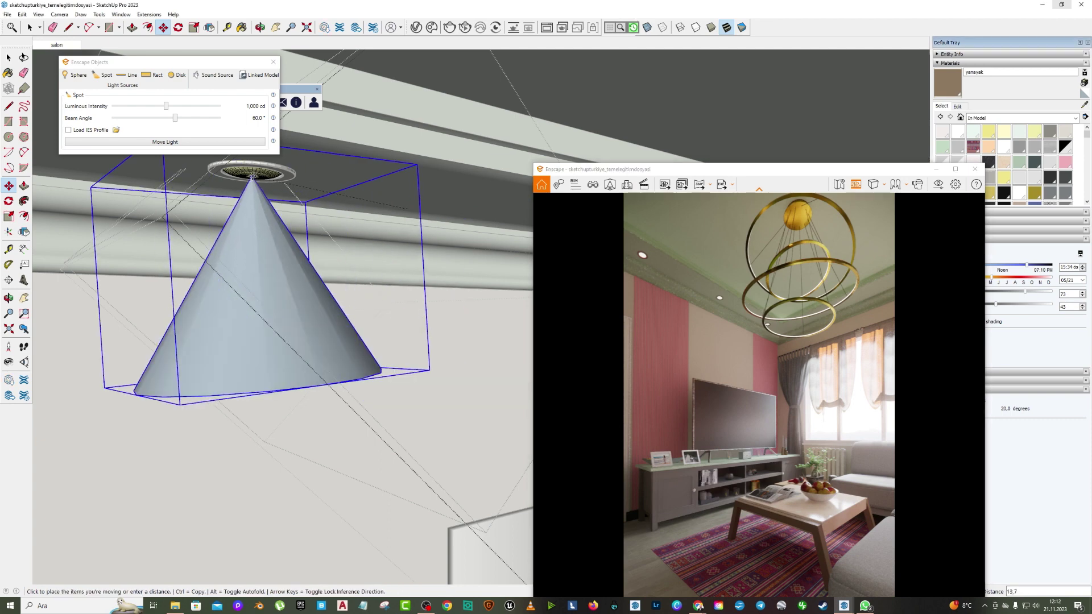
{"action": "mouse_move", "coordinate": [399, 227]}
{"action": "middle_mouse_down"}
{"action": "mouse_move", "coordinate": [164, 260]}
{"action": "mouse_move", "coordinate": [177, 176]}
{"action": "middle_mouse_up"}
{"action": "left_click", "coordinate": [275, 27]}
{"action": "scroll", "coordinate": [228, 263], "scroll_direction": "up", "scroll_amount": 5}
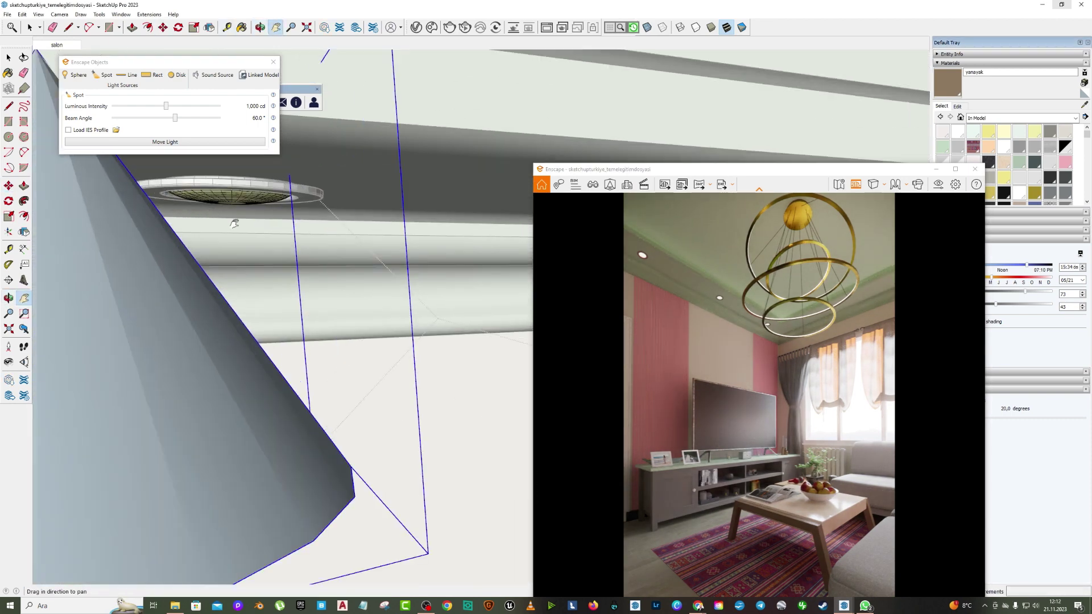
{"action": "scroll", "coordinate": [228, 264], "scroll_direction": "down", "scroll_amount": 3}
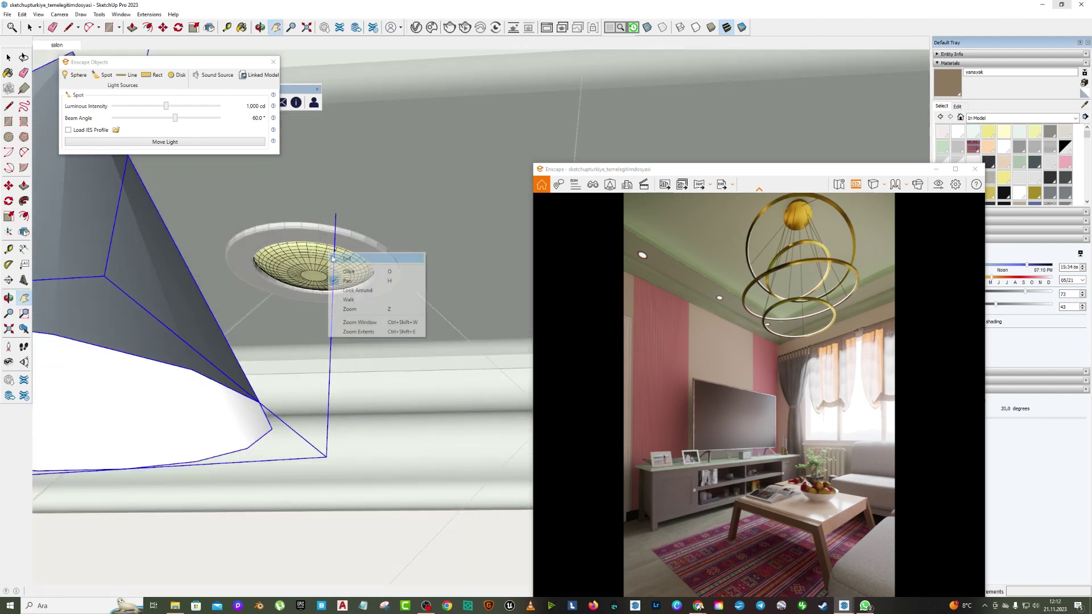
{"action": "middle_click_drag", "start_coordinate": [366, 280], "coordinate": [315, 275]}
{"action": "key", "text": "m"}
{"action": "left_click", "coordinate": [315, 275]}
{"action": "scroll", "coordinate": [315, 275], "scroll_direction": "down", "scroll_amount": 2}
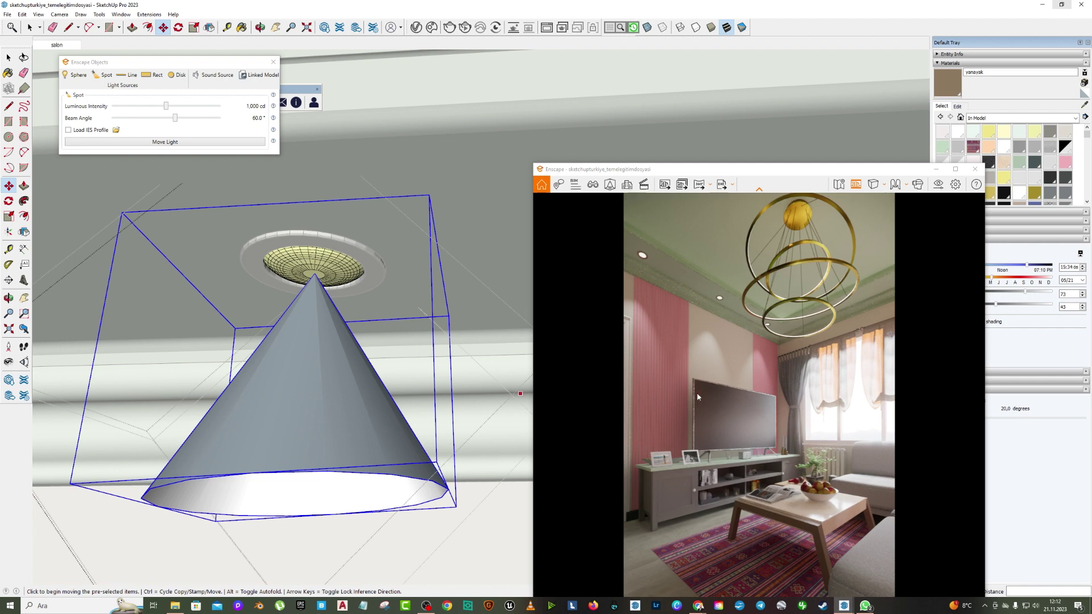
{"action": "mouse_move", "coordinate": [244, 394]}
{"action": "middle_mouse_down"}
{"action": "mouse_move", "coordinate": [159, 244]}
{"action": "mouse_move", "coordinate": [99, 188]}
{"action": "middle_mouse_up"}
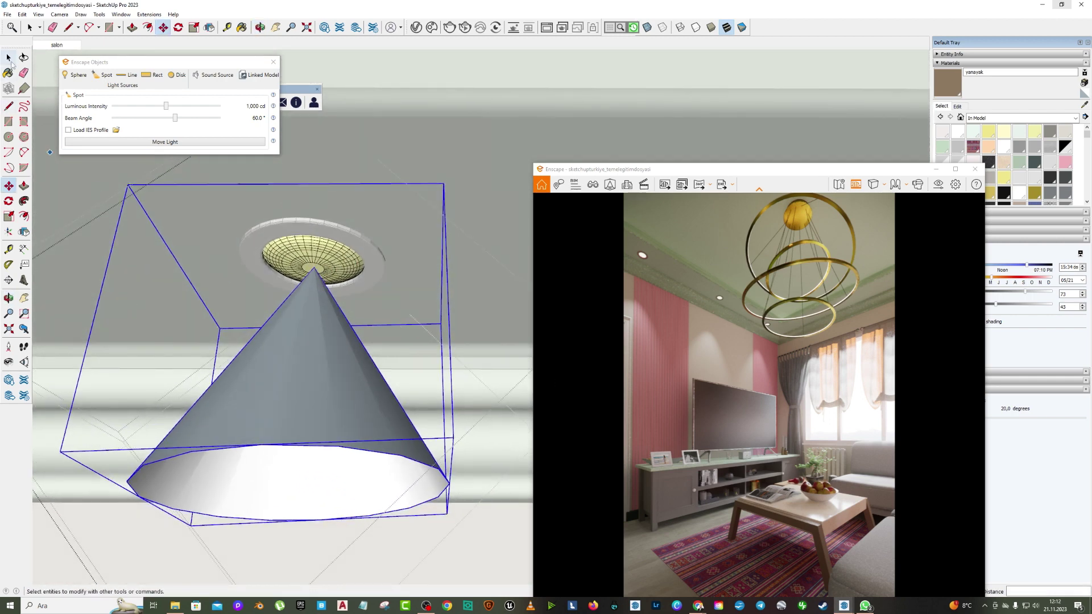
{"action": "key", "text": "space"}
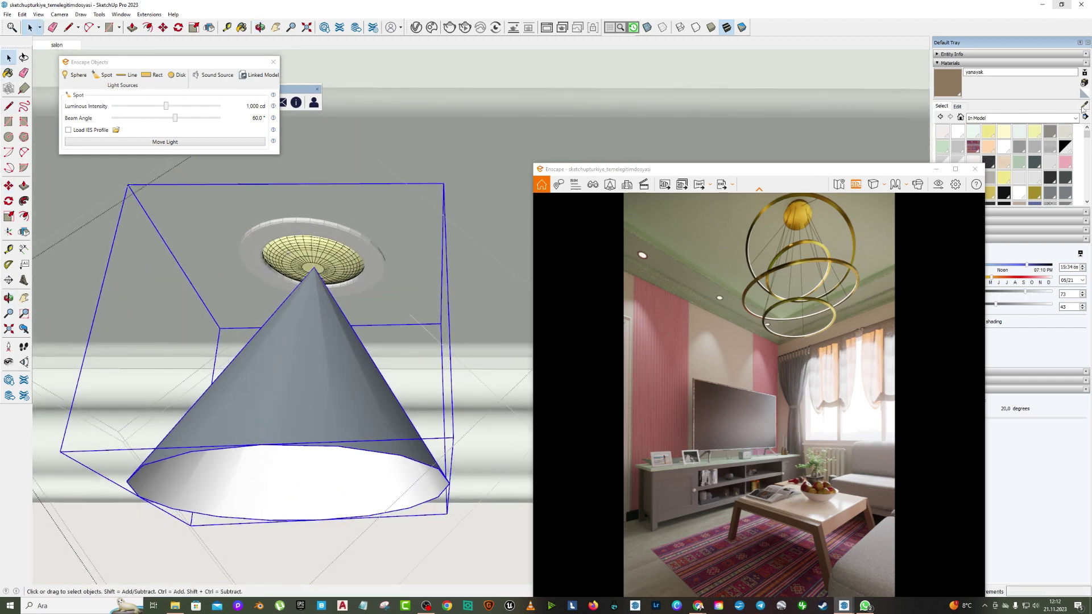
- Paint the spotlight cone with the khaki material
{"action": "key", "text": "b"}
{"action": "left_click", "coordinate": [1035, 130]}
{"action": "left_click", "coordinate": [321, 320]}
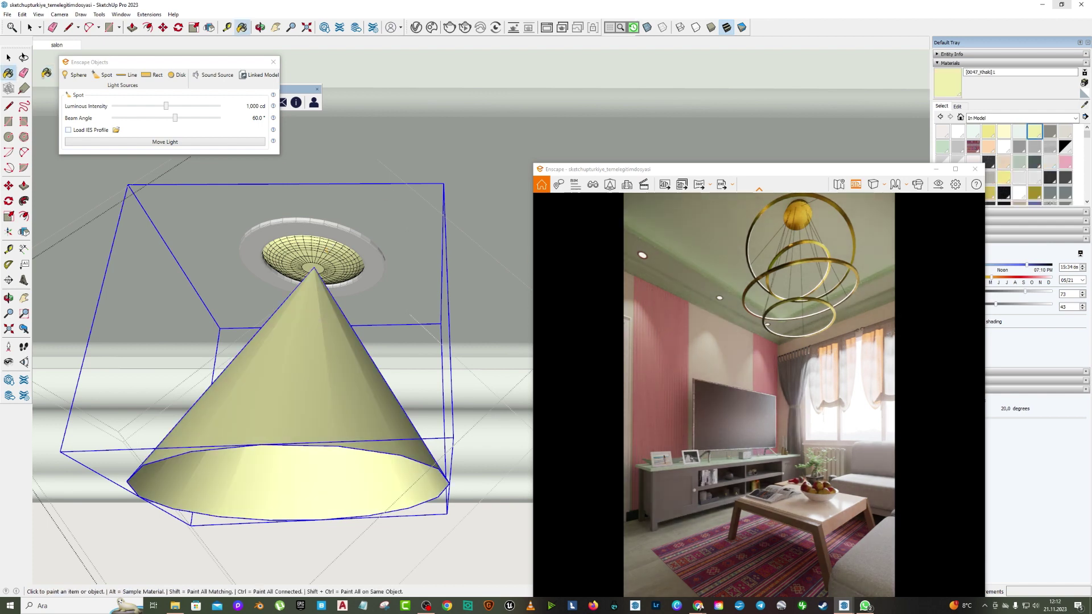
{"action": "key", "text": "space"}
- Sample the ceiling's pale green material and lighten its colour in the Materials editor
{"action": "mouse_move", "coordinate": [567, 200]}
{"action": "middle_mouse_down"}
{"action": "mouse_move", "coordinate": [524, 175]}
{"action": "mouse_move", "coordinate": [377, 180]}
{"action": "mouse_move", "coordinate": [433, 165]}
{"action": "middle_mouse_up"}
{"action": "left_click", "coordinate": [1084, 103]}
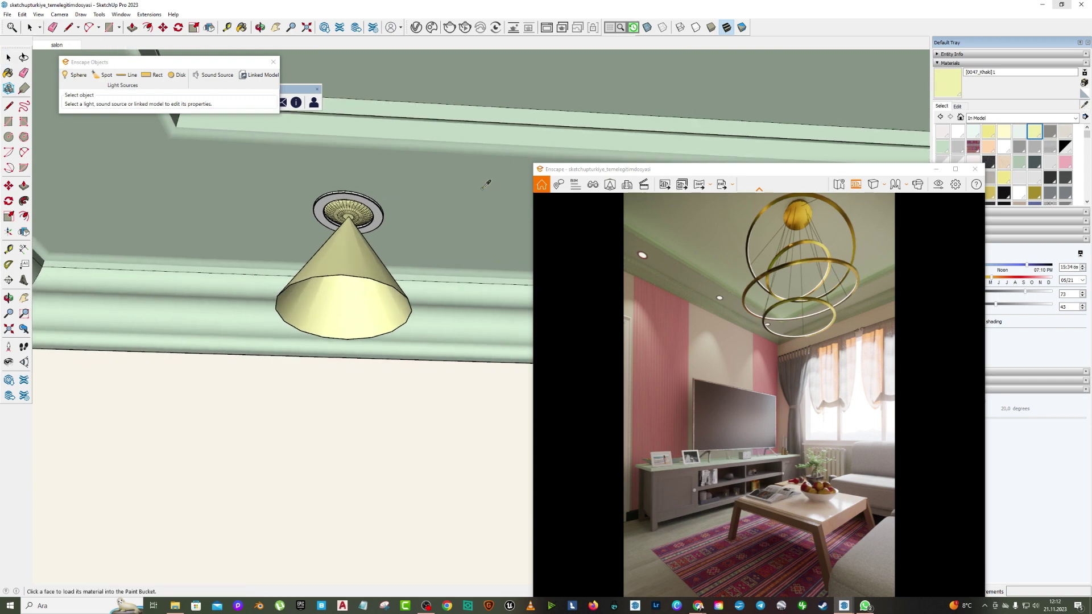
{"action": "left_click", "coordinate": [539, 161]}
{"action": "left_click", "coordinate": [959, 107]}
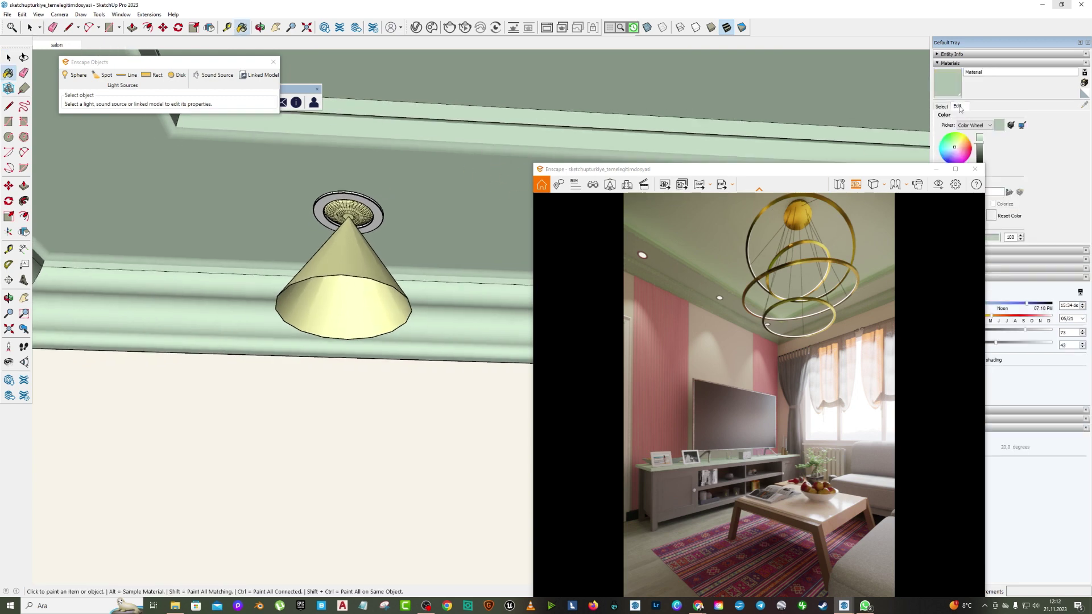
{"action": "left_click_drag", "start_coordinate": [981, 143], "coordinate": [983, 141]}
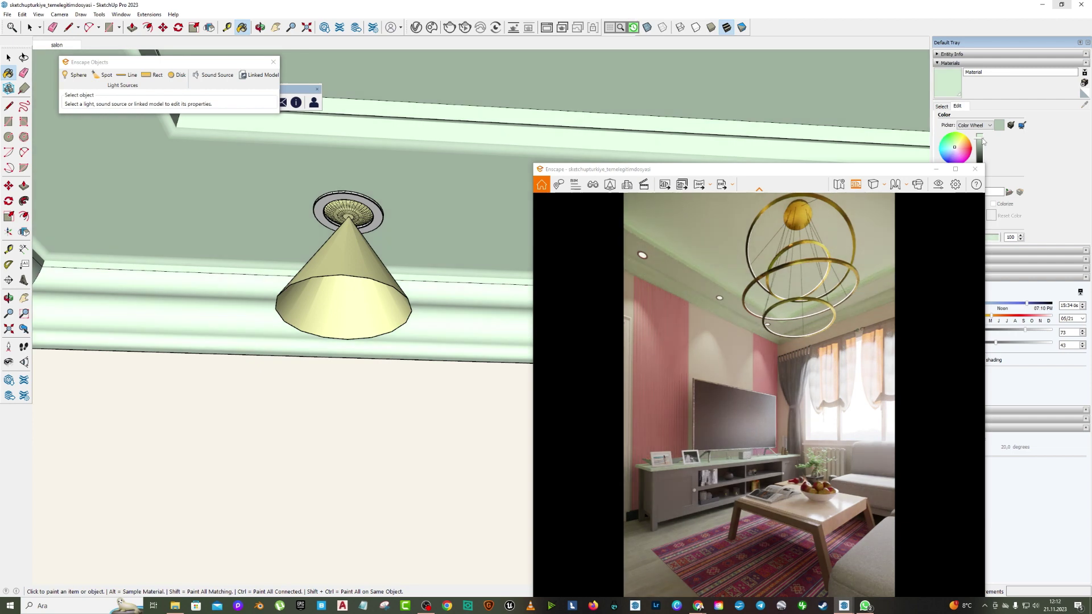
{"action": "left_click_drag", "start_coordinate": [755, 172], "coordinate": [631, 33]}
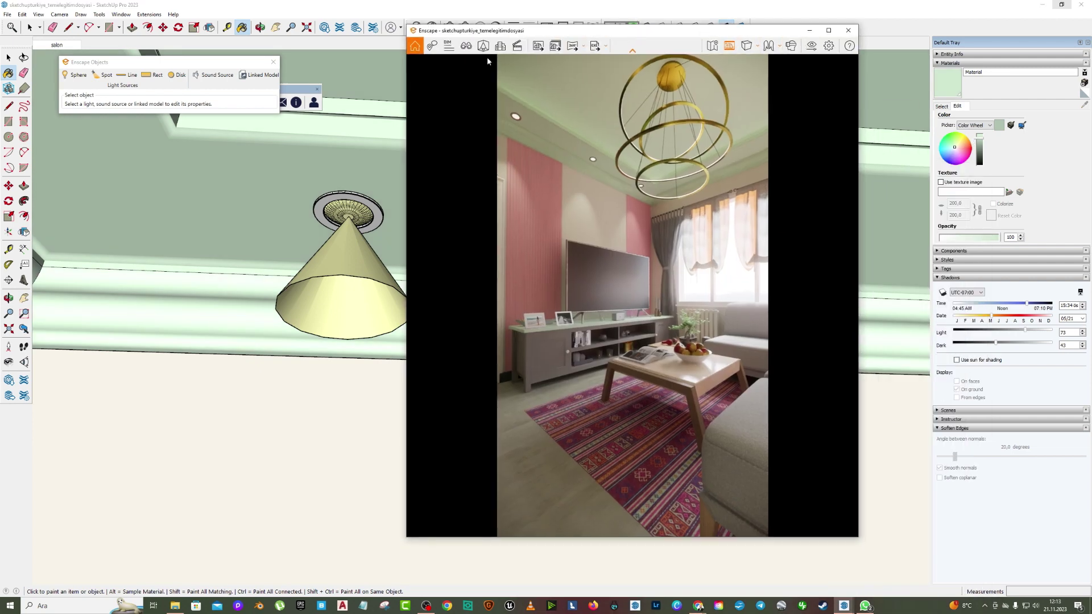
- Save the portrait render as instagram01.png in the render folder and open it full screen
{"action": "left_click", "coordinate": [537, 45]}
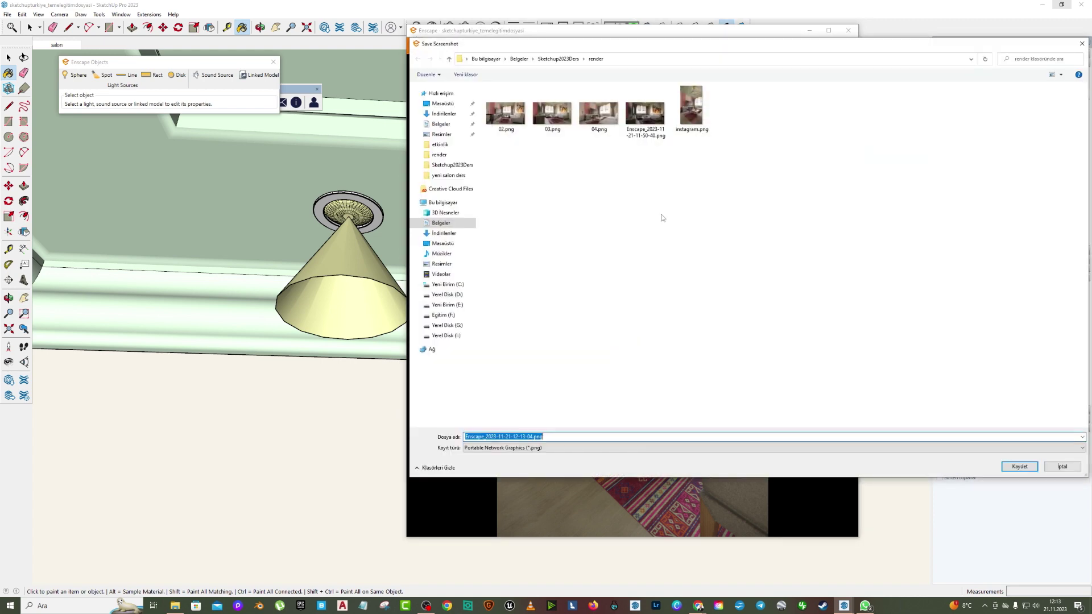
{"action": "left_click", "coordinate": [691, 114]}
{"action": "left_click", "coordinate": [990, 439]}
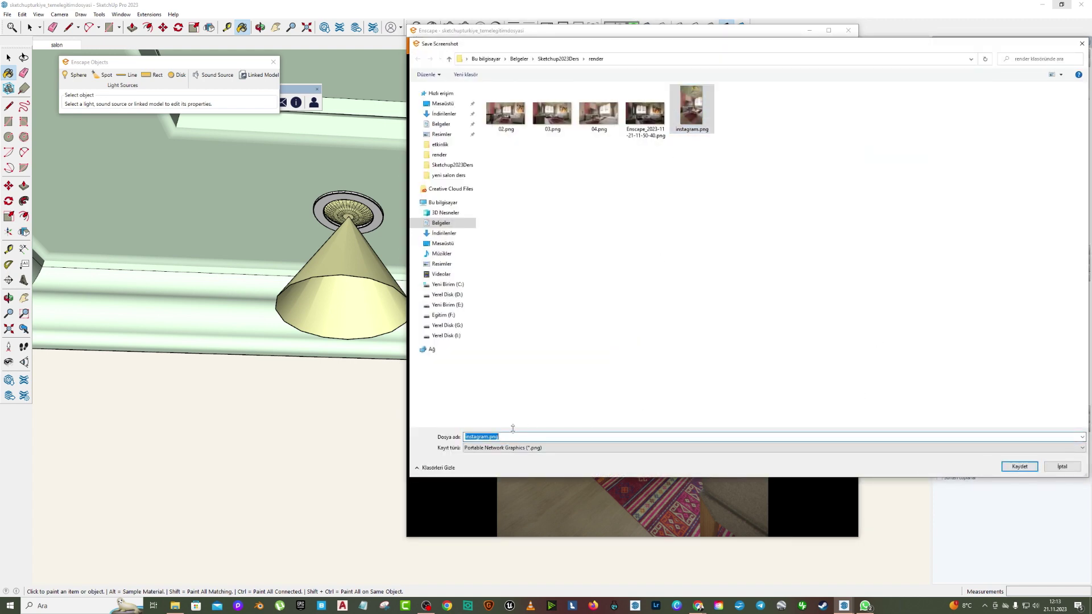
{"action": "left_click", "coordinate": [489, 437]}
{"action": "type", "text": "01"}
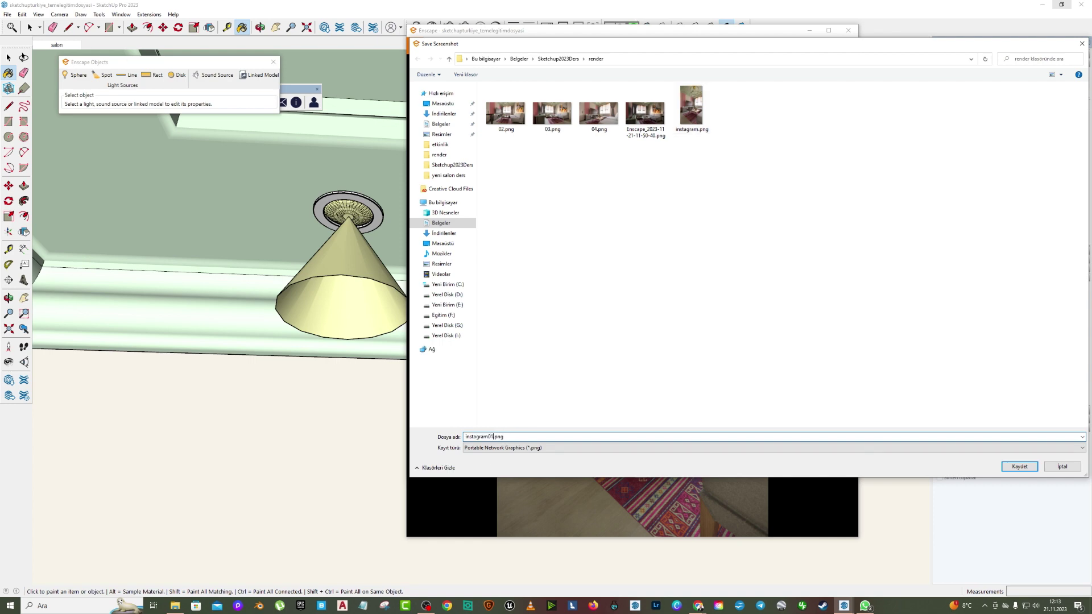
{"action": "left_click", "coordinate": [1035, 470]}
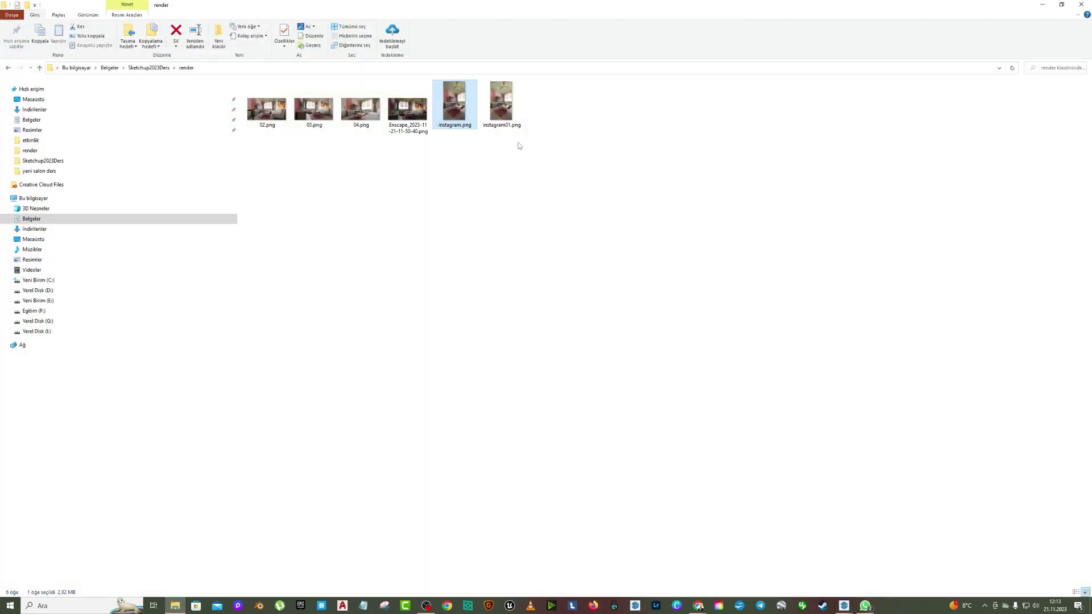
{"action": "double_click", "coordinate": [501, 105]}
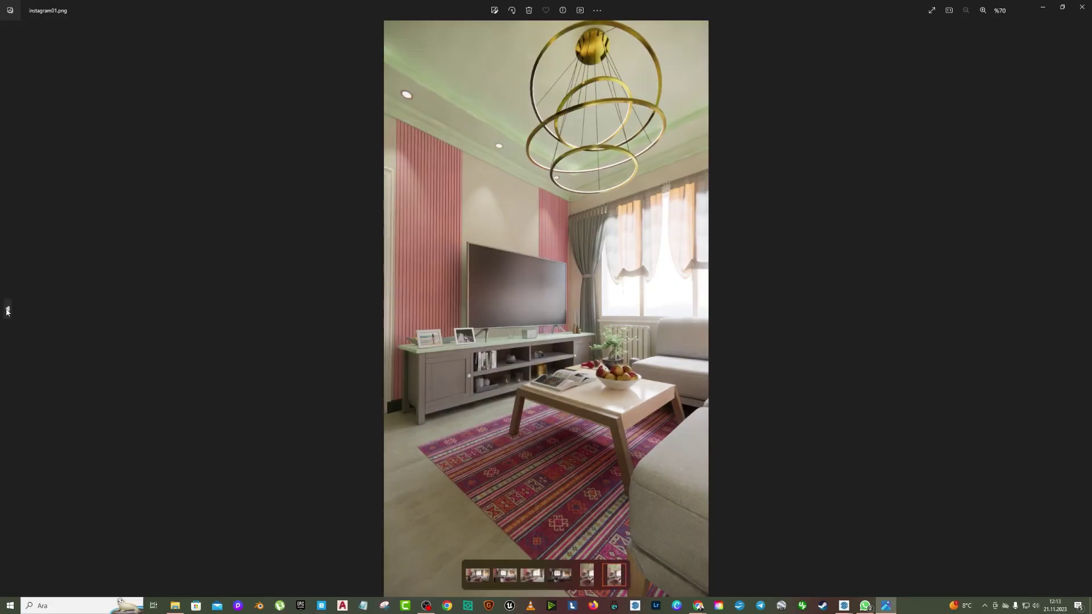
- Flip between instagram.png and instagram01.png twice to compare them, then close the photo viewer
{"action": "left_click", "coordinate": [7, 311]}
{"action": "left_click", "coordinate": [1085, 313]}
{"action": "left_click", "coordinate": [8, 309]}
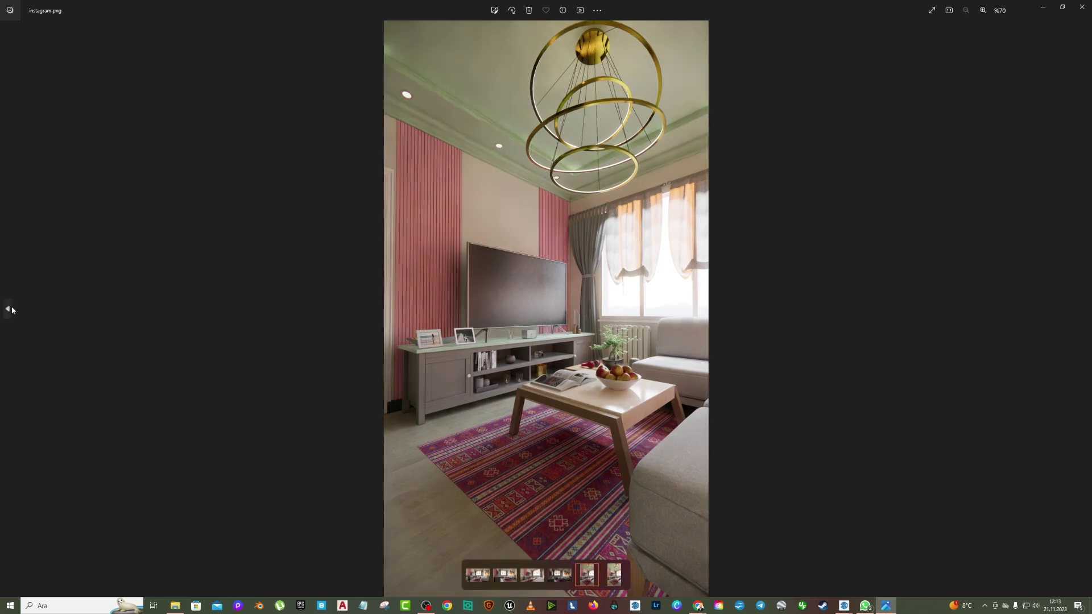
{"action": "left_click", "coordinate": [1082, 311]}
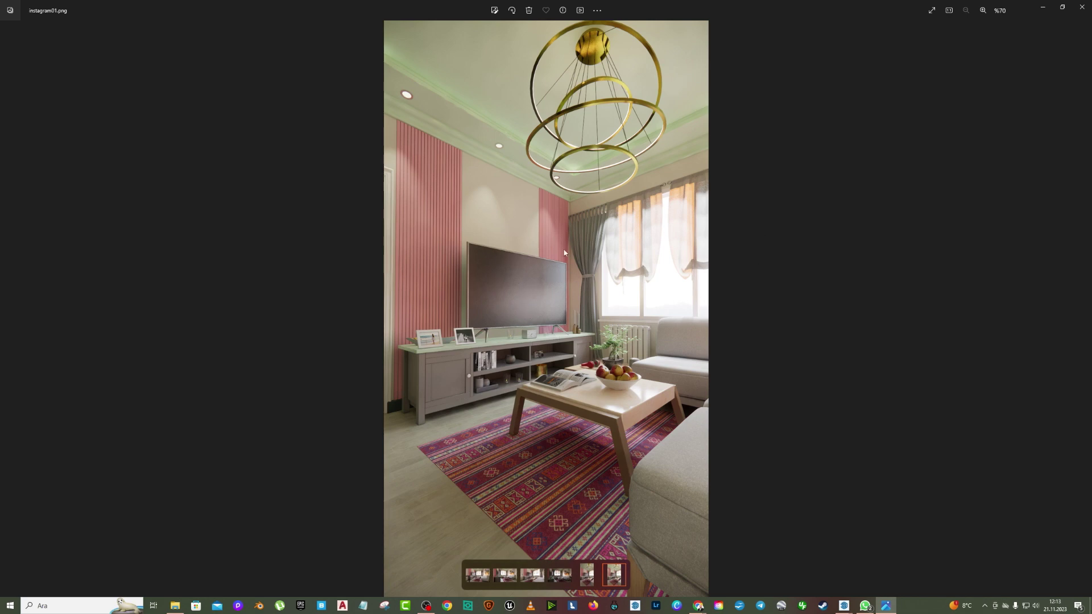
{"action": "left_click", "coordinate": [1082, 7]}
- Maximize the Enscape render window and open Visual Settings on the Output resolution tab
{"action": "left_click", "coordinate": [1043, 5]}
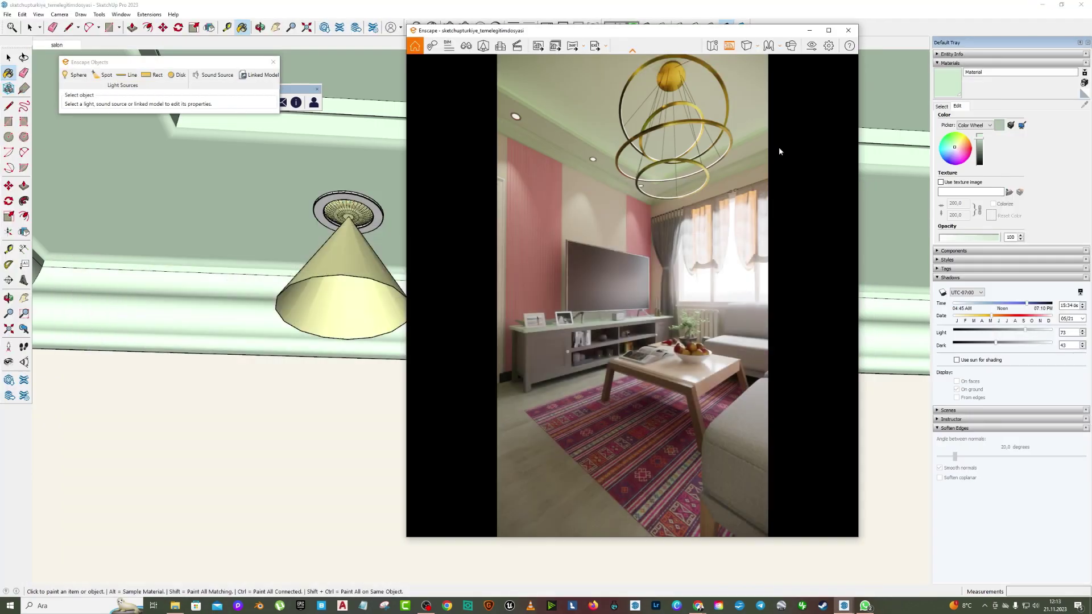
{"action": "left_click", "coordinate": [828, 30]}
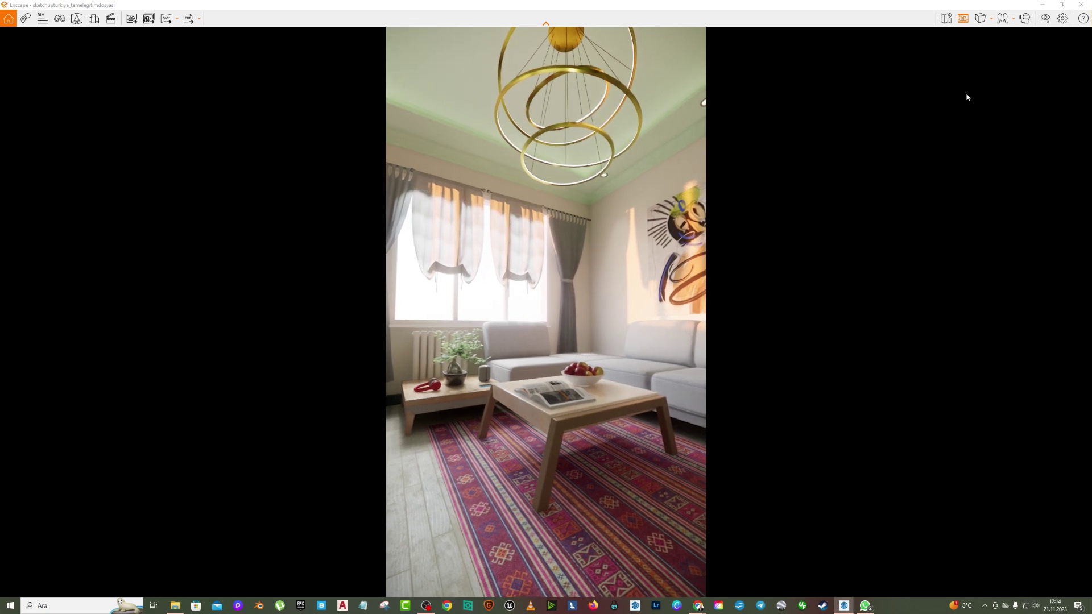
{"action": "left_click", "coordinate": [1046, 18]}
{"action": "left_click", "coordinate": [171, 134]}
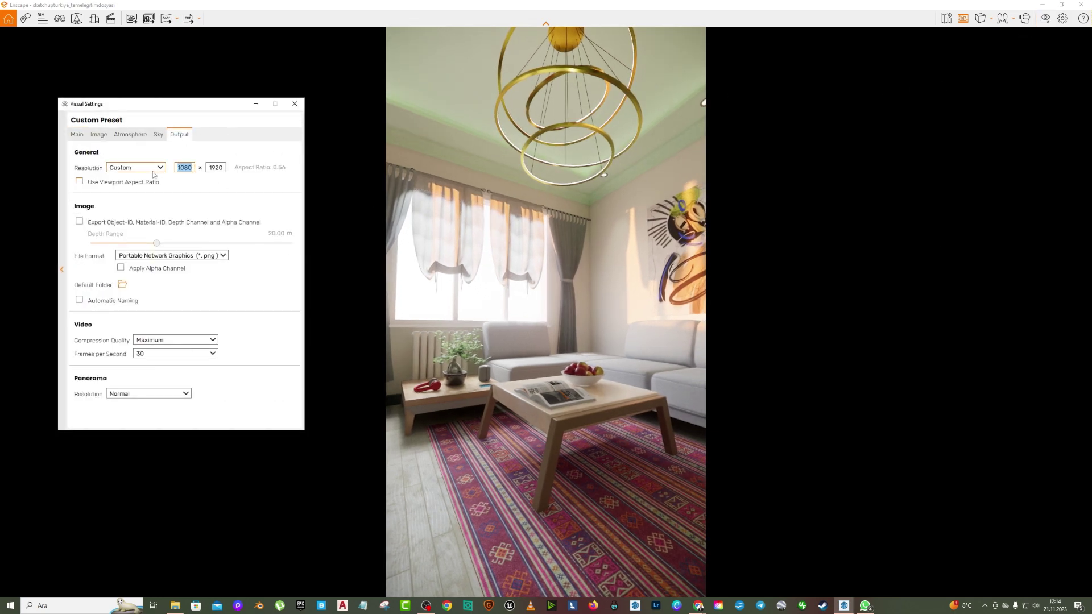
- Set the custom output to 4500 × 2600 and move the camera right for a wider sofa view
{"action": "type", "text": "2500"}
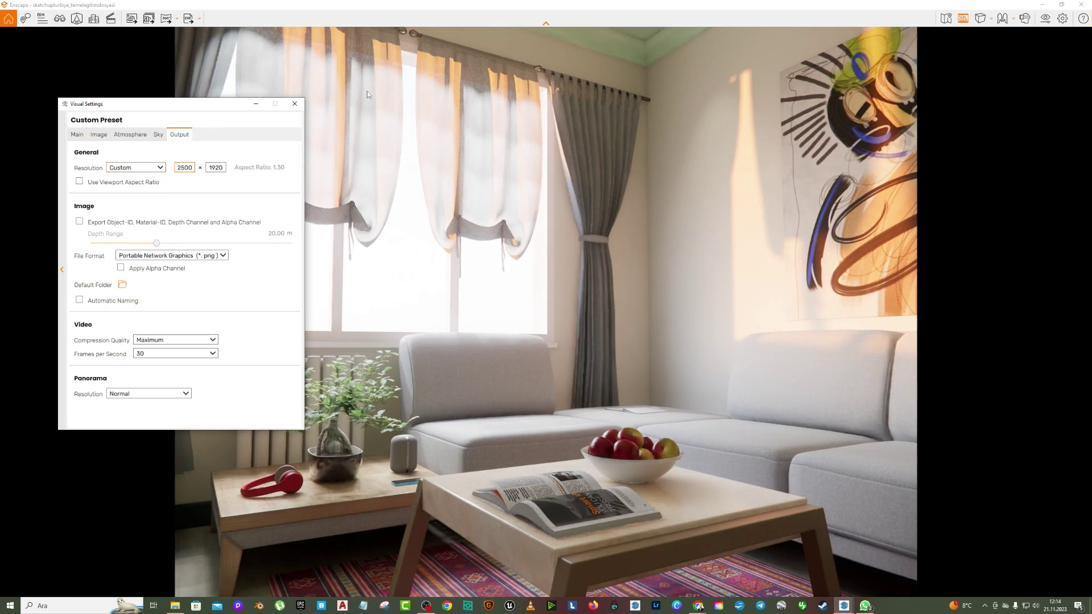
{"action": "left_click_drag", "start_coordinate": [609, 209], "coordinate": [563, 239]}
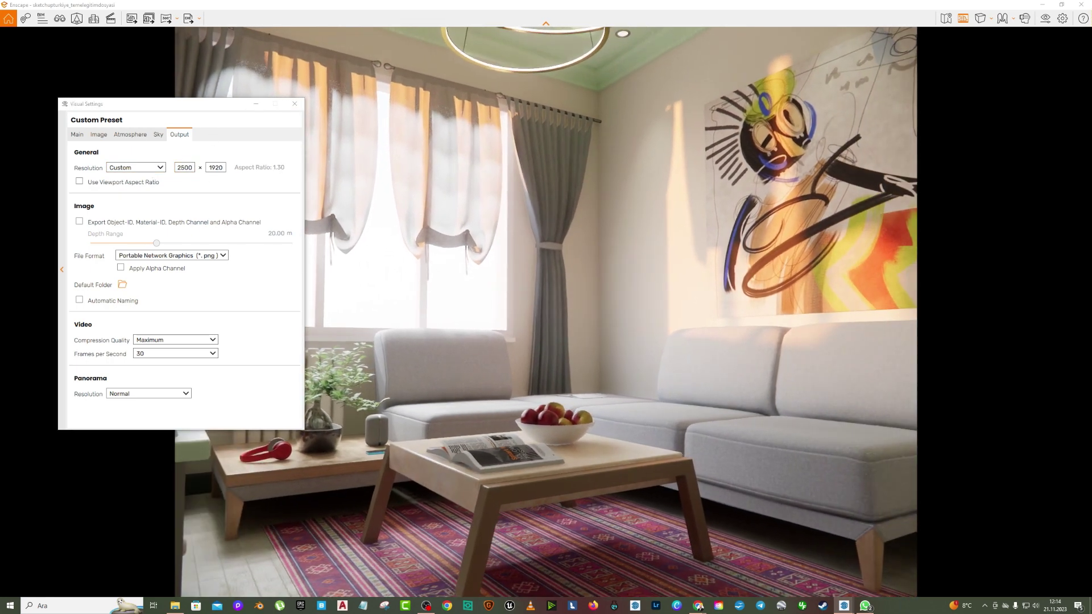
{"action": "key", "text": "d"}
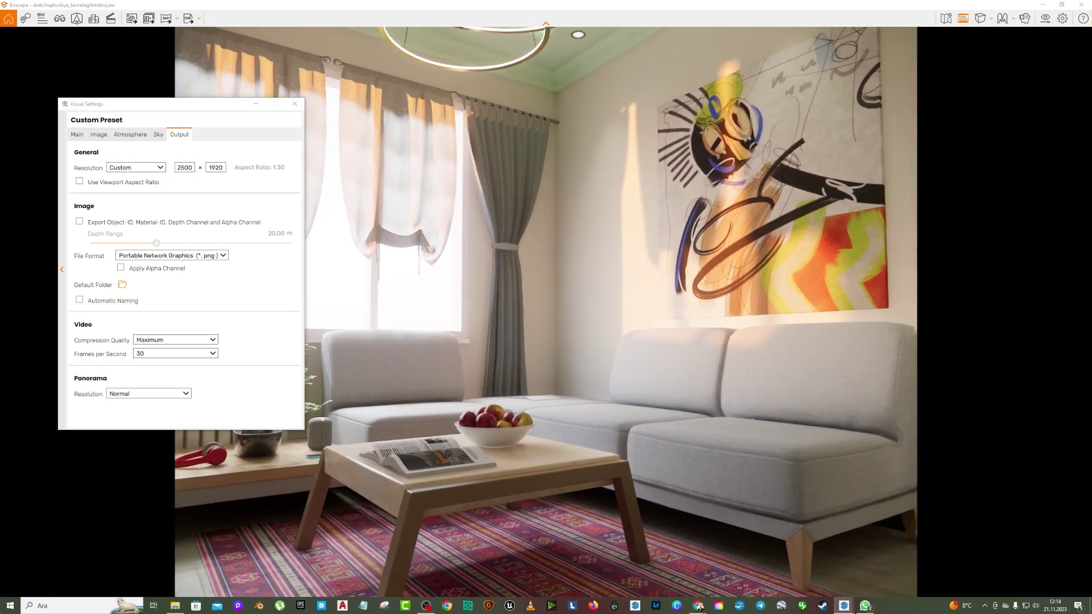
{"action": "key", "text": "d"}
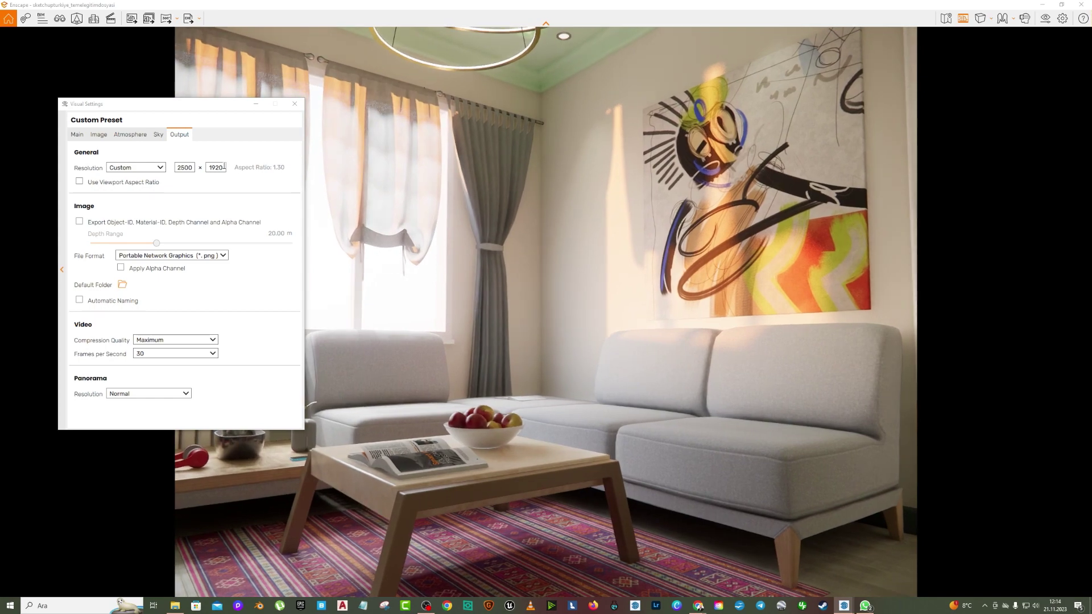
{"action": "left_click_drag", "start_coordinate": [225, 166], "coordinate": [194, 167]}
{"action": "type", "text": "1200"}
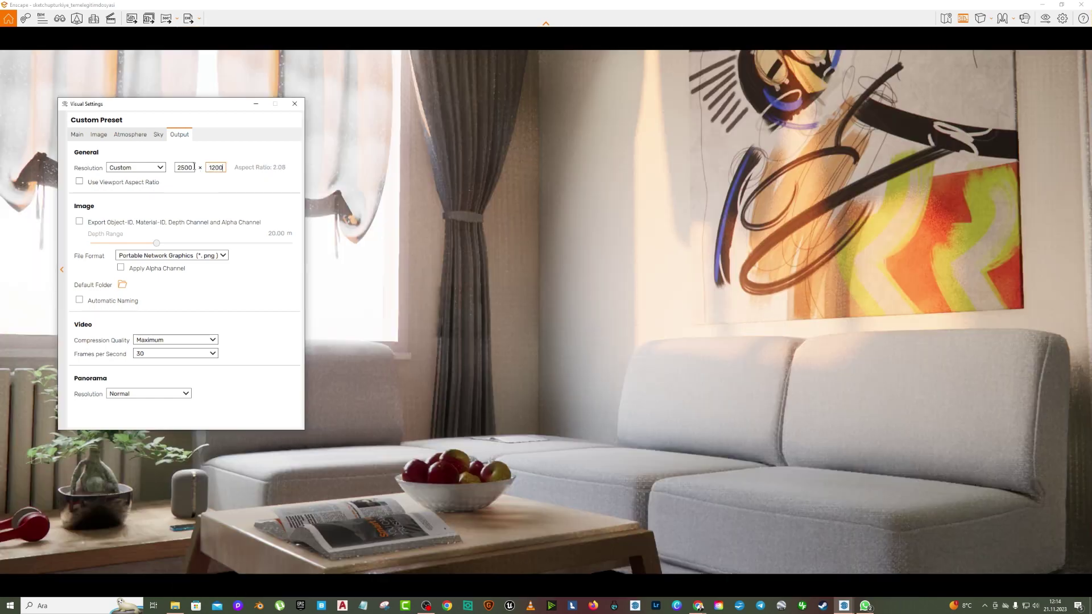
{"action": "left_click", "coordinate": [718, 232]}
{"action": "key", "text": "s"}
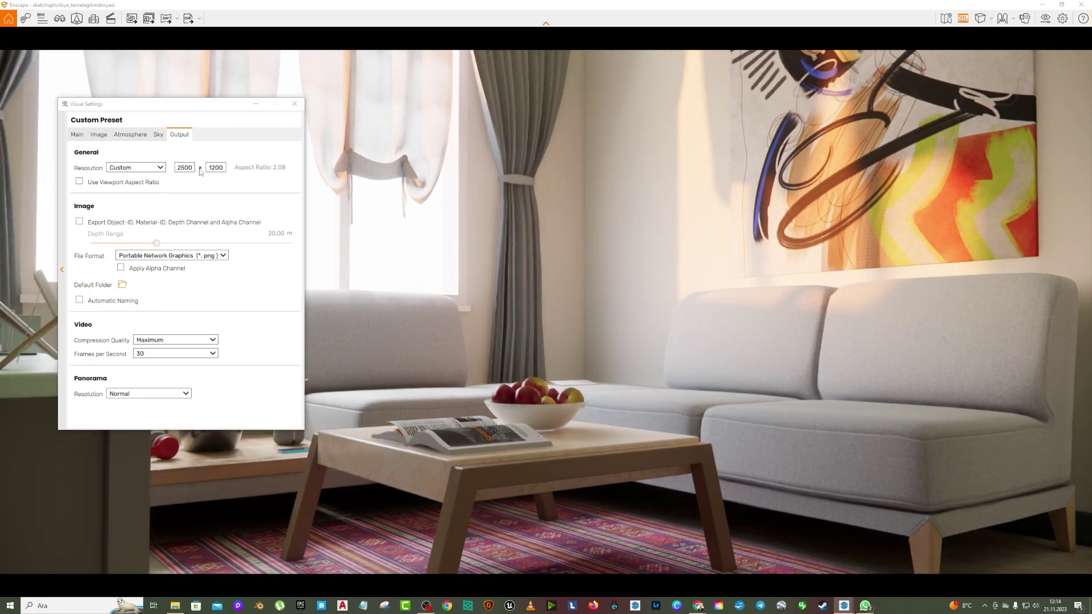
{"action": "left_click", "coordinate": [220, 168]}
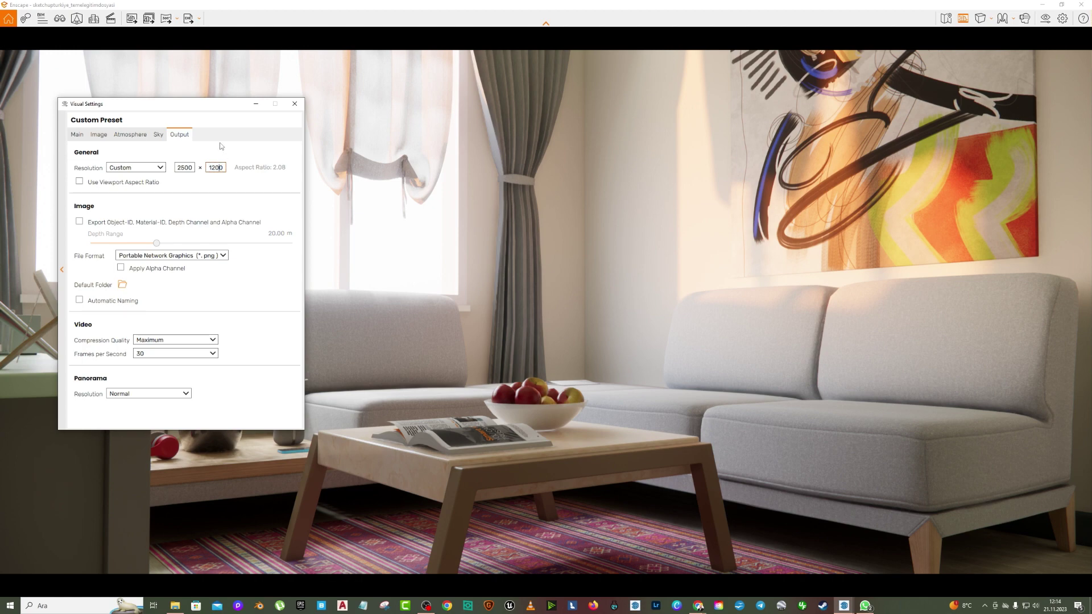
{"action": "type", "text": "2600"}
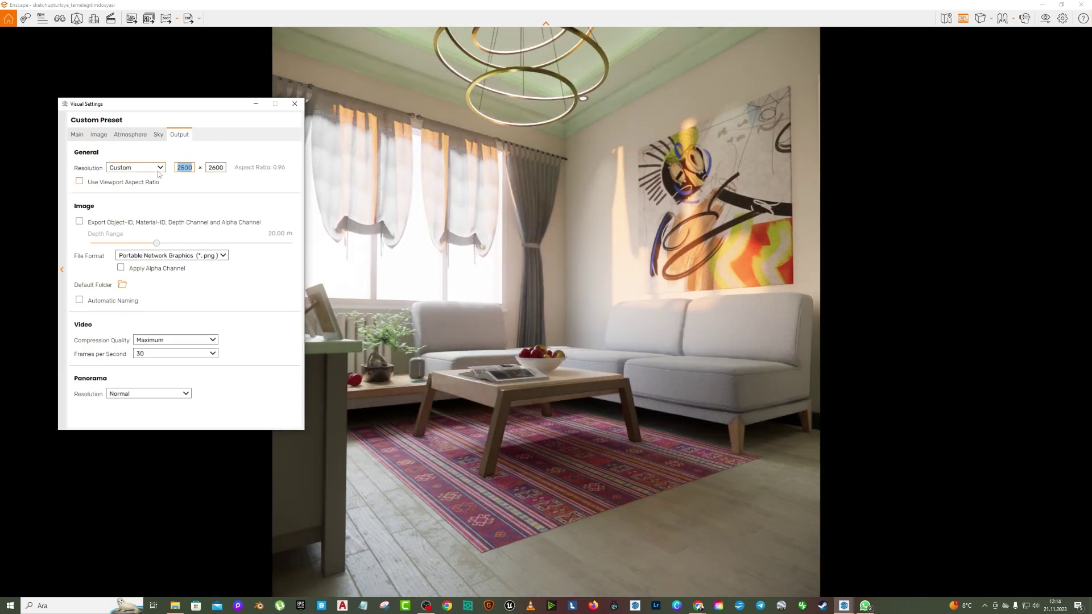
{"action": "type", "text": "500"}
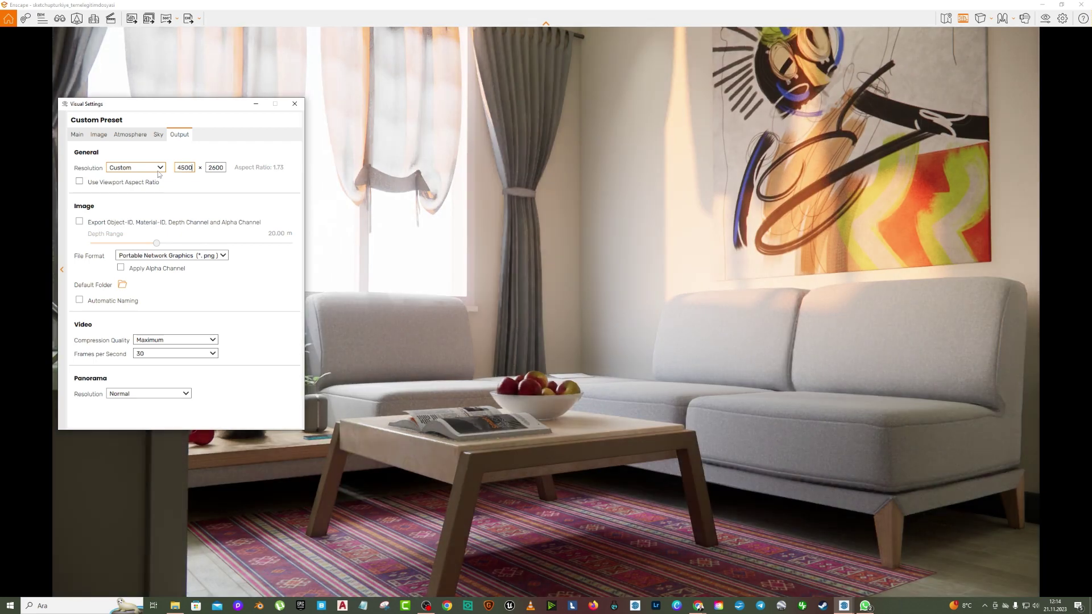
{"action": "left_click", "coordinate": [294, 104]}
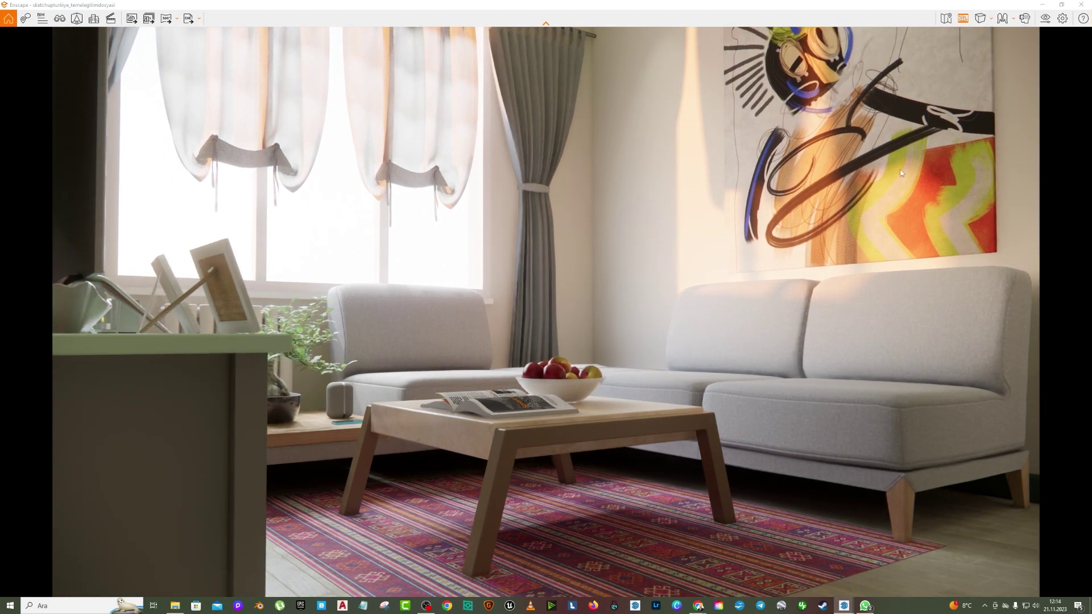
- Set depth of field to 14% with Auto Focus off and the focal point at 2.68 m
{"action": "left_click", "coordinate": [1045, 18]}
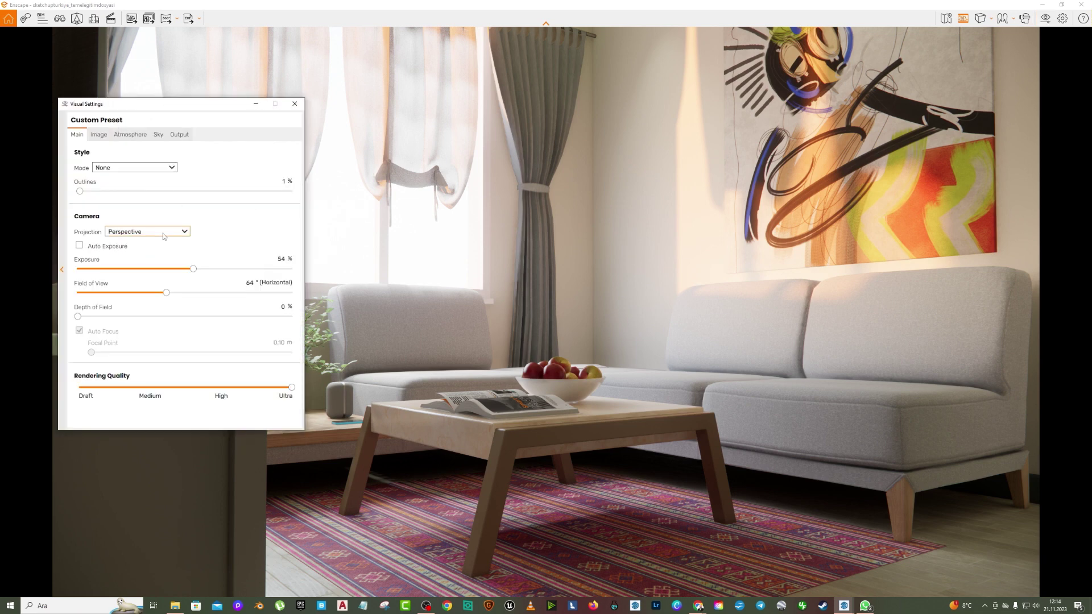
{"action": "left_click_drag", "start_coordinate": [77, 317], "coordinate": [114, 318]}
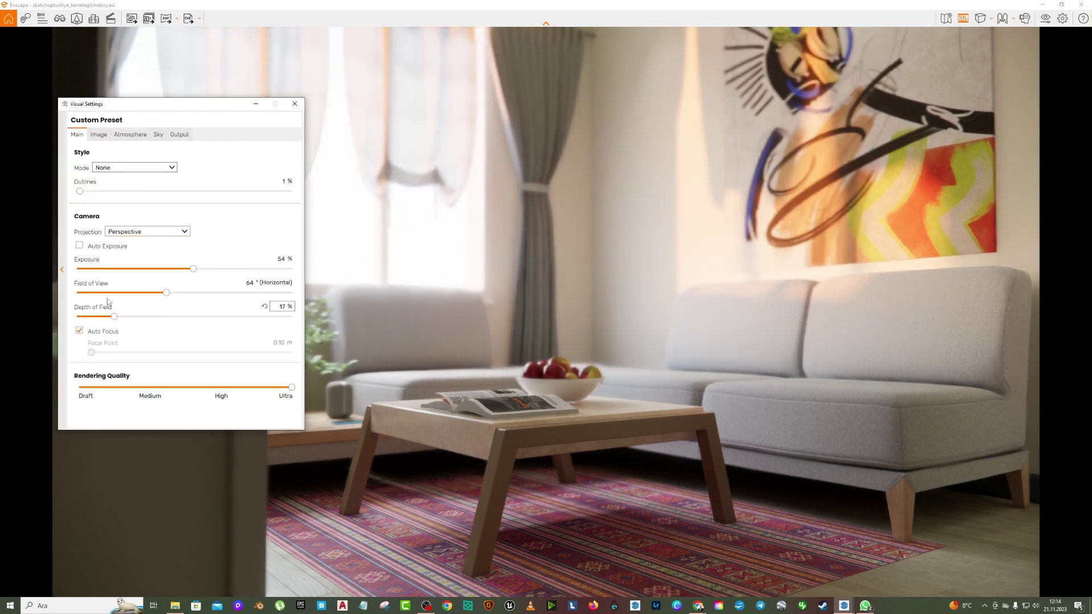
{"action": "left_click", "coordinate": [80, 332]}
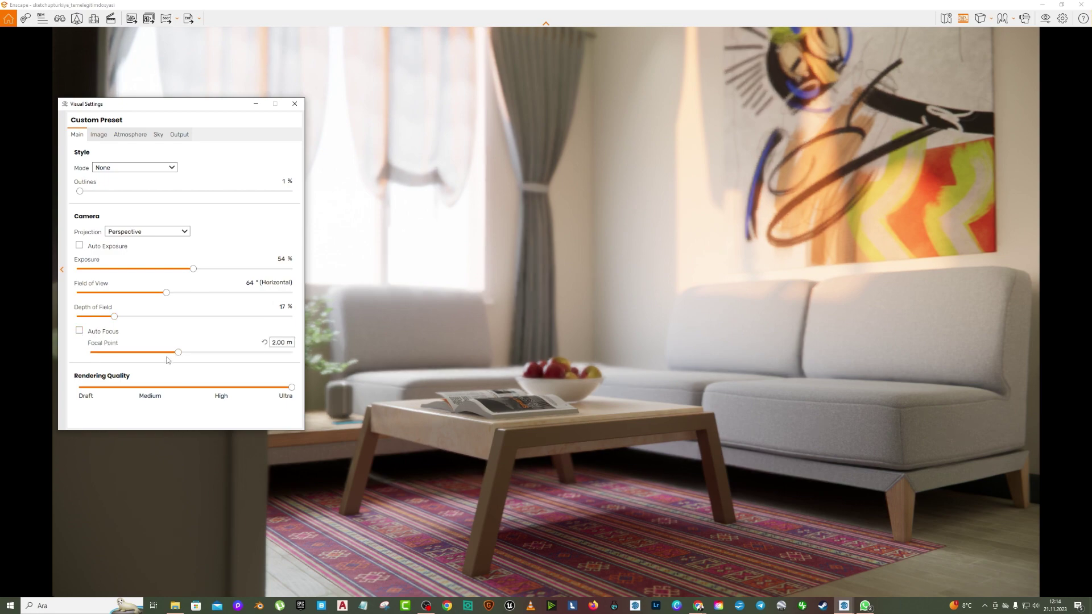
{"action": "left_click_drag", "start_coordinate": [178, 352], "coordinate": [186, 355]}
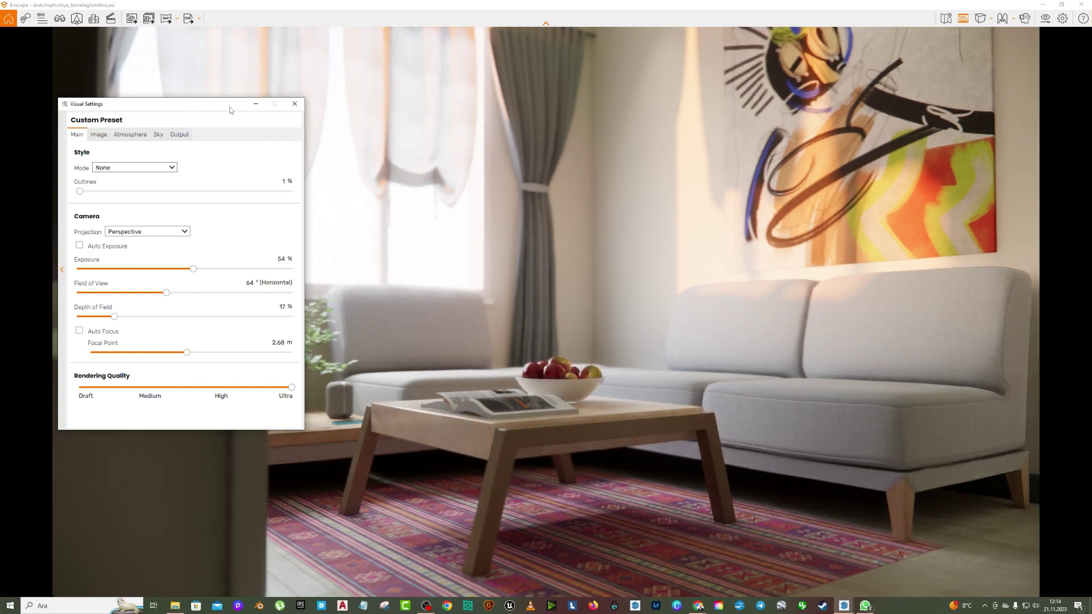
{"action": "left_click_drag", "start_coordinate": [230, 110], "coordinate": [156, 99]}
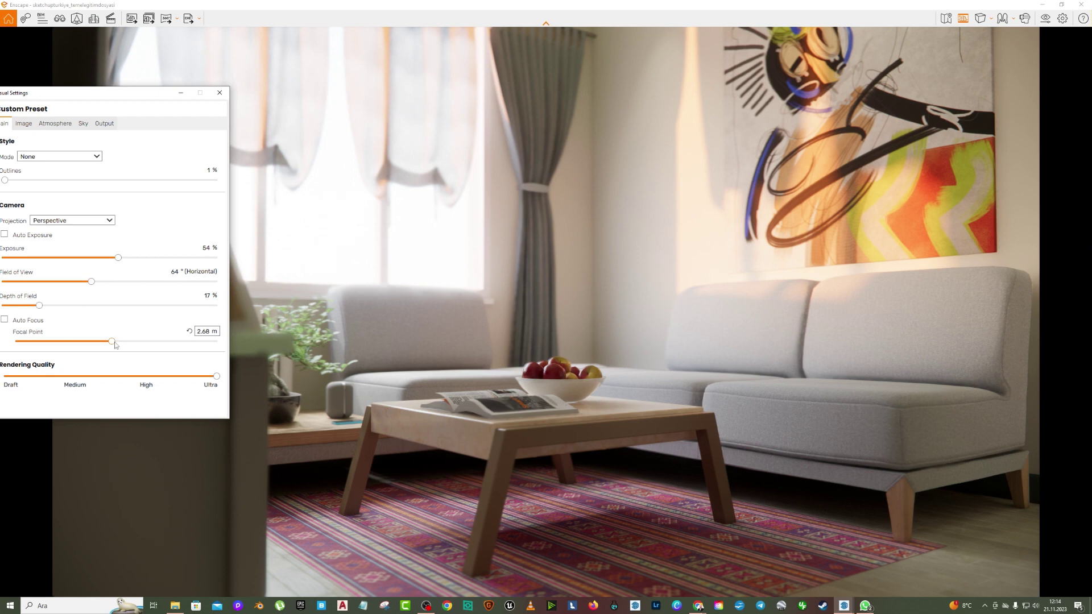
{"action": "left_click", "coordinate": [30, 307]}
{"action": "left_click_drag", "start_coordinate": [30, 308], "coordinate": [31, 308]}
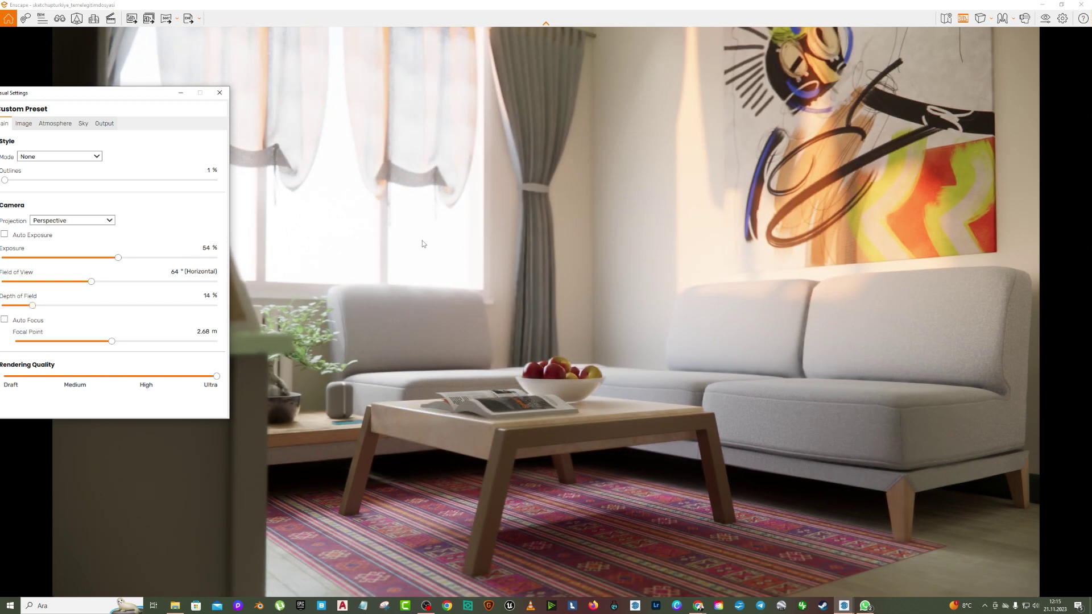
{"action": "left_click", "coordinate": [219, 92]}
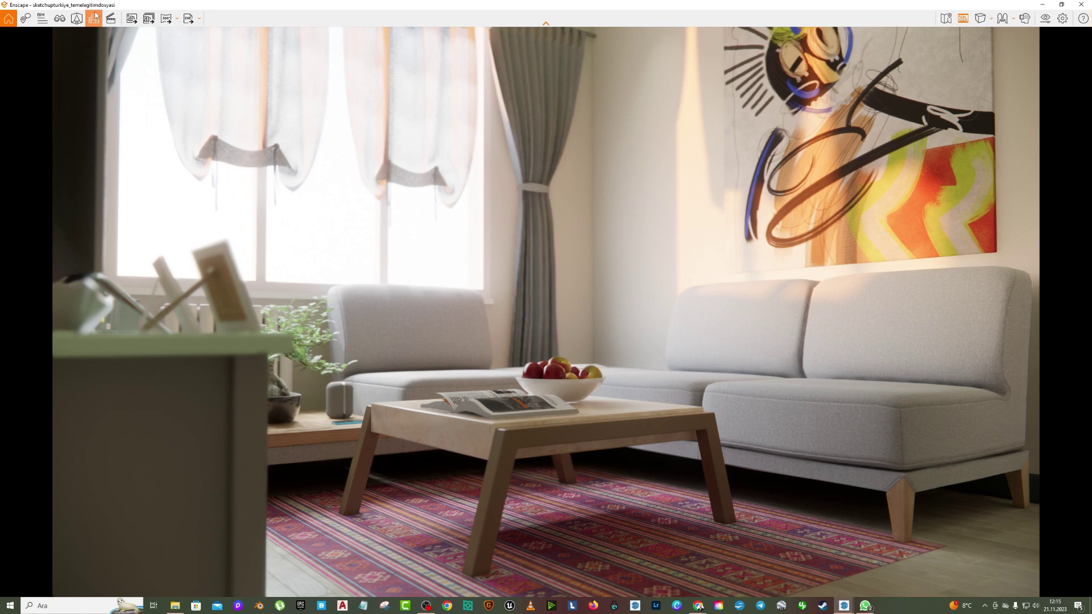
- Export the current depth-of-field render as 05.png
{"action": "left_click", "coordinate": [131, 19]}
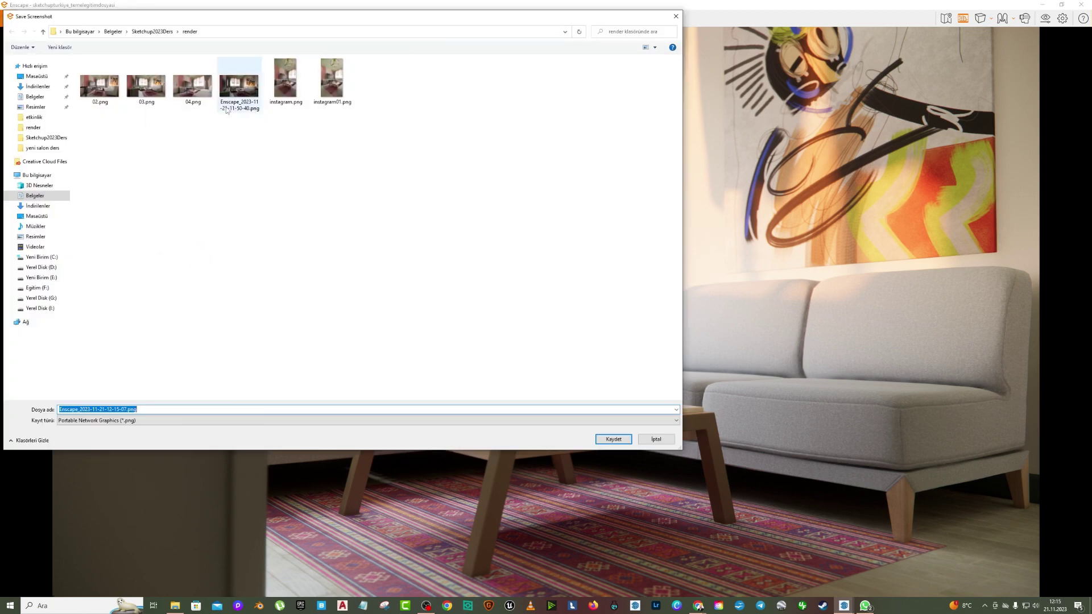
{"action": "type", "text": "05"}
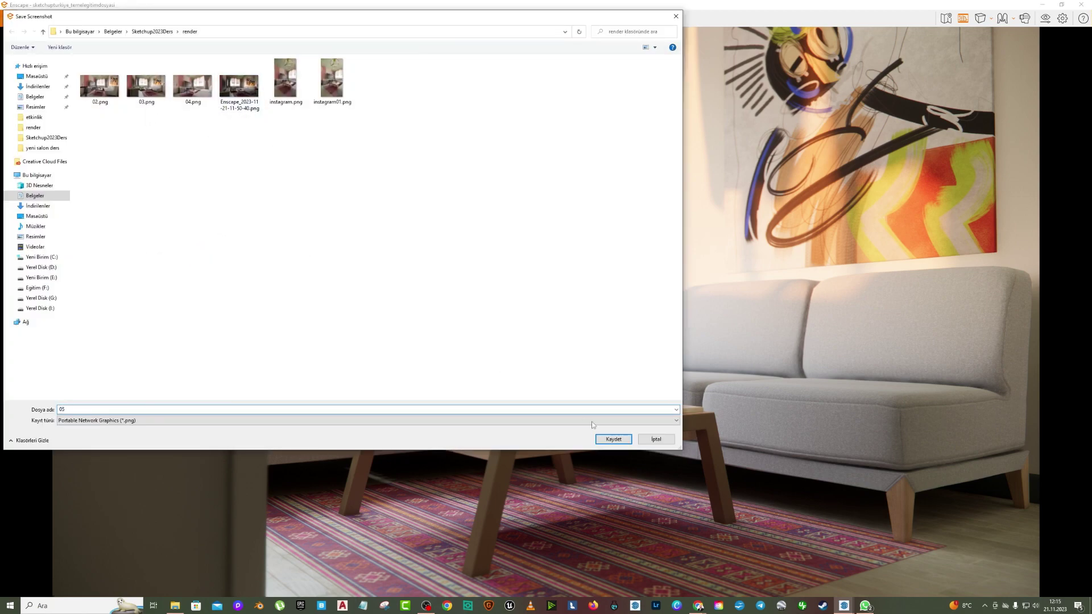
{"action": "key", "text": "Return"}
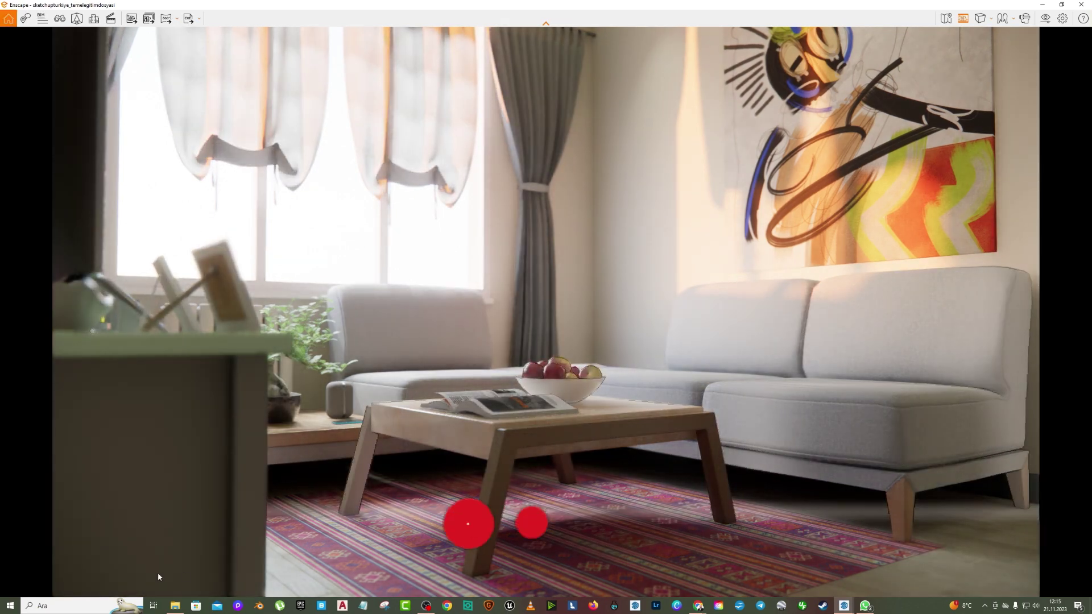
- Select 05.png in the render folder and open it for viewing
{"action": "left_click", "coordinate": [178, 607]}
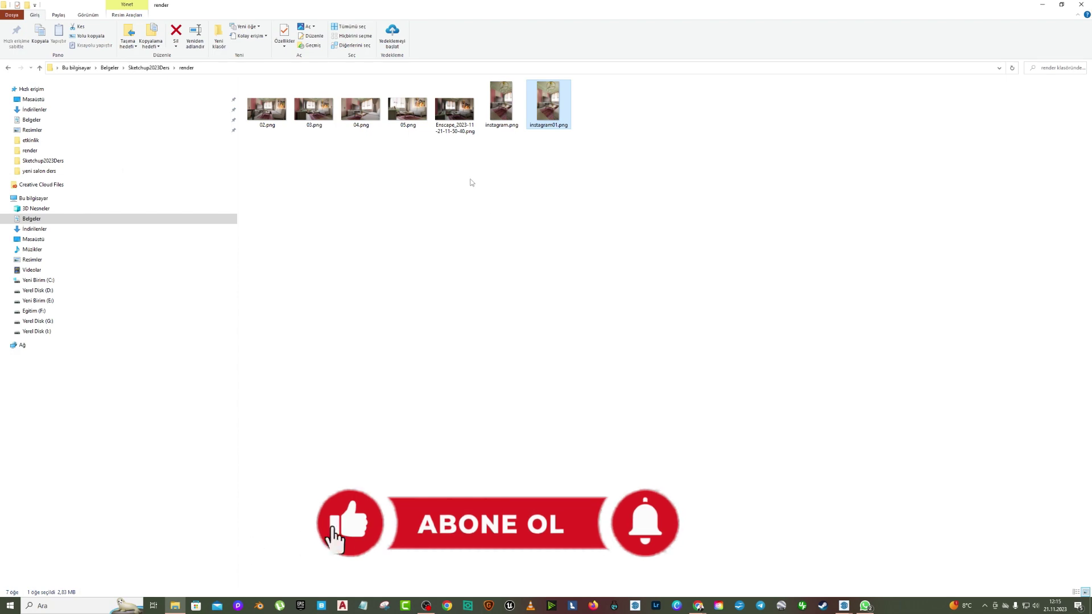
{"action": "left_click", "coordinate": [408, 108]}
{"action": "key", "text": "super+shift+s"}
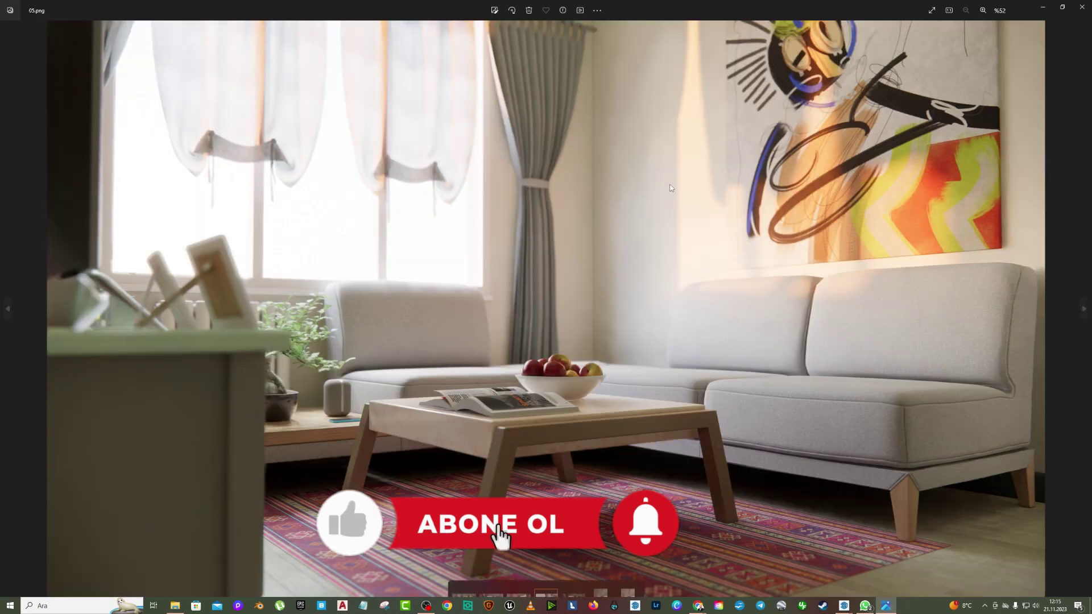